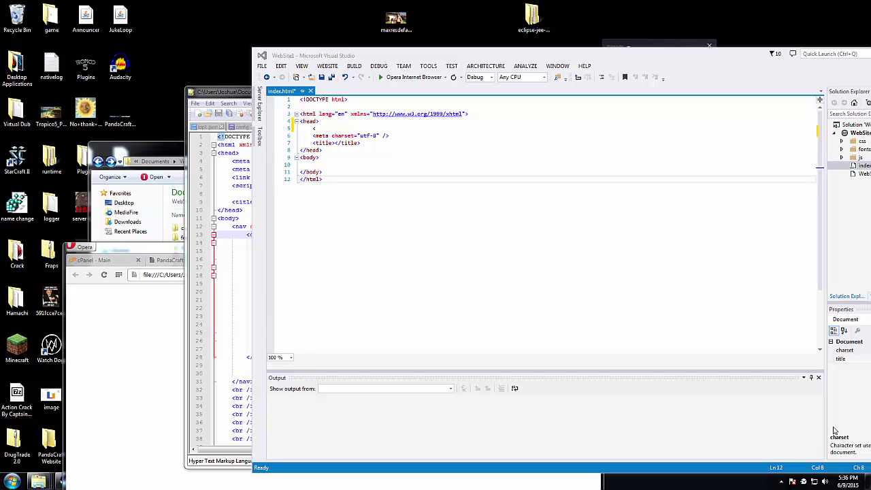
- Move Opera to the top-left and bring its Enjin theme page in front of Visual Studio
{"action": "left_click", "coordinate": [102, 151]}
{"action": "left_click", "coordinate": [407, 146]}
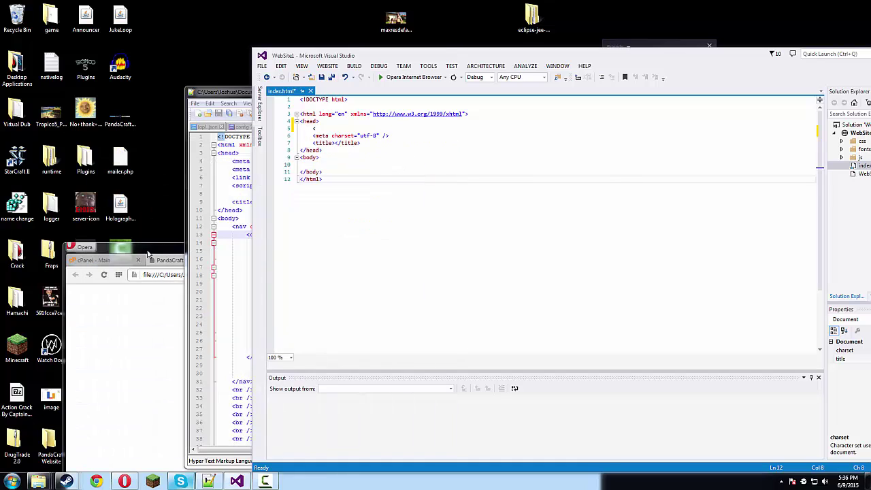
{"action": "left_click_drag", "start_coordinate": [136, 253], "coordinate": [127, 120]}
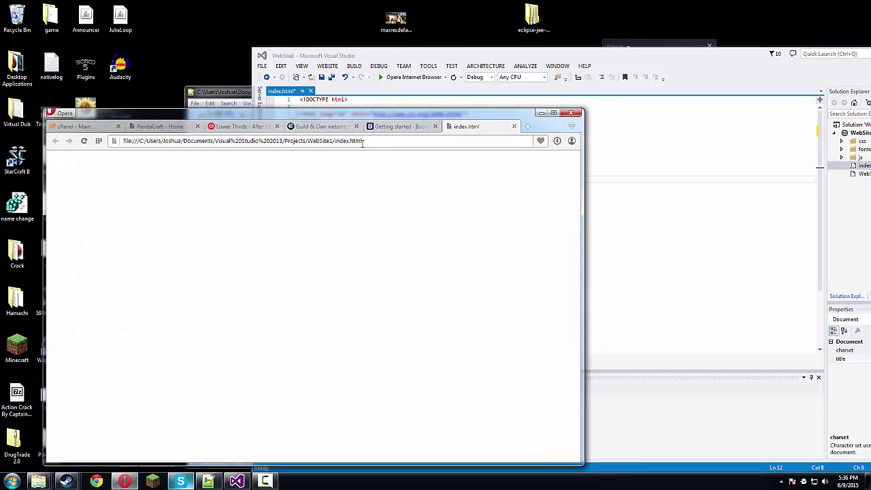
{"action": "left_click", "coordinate": [652, 200]}
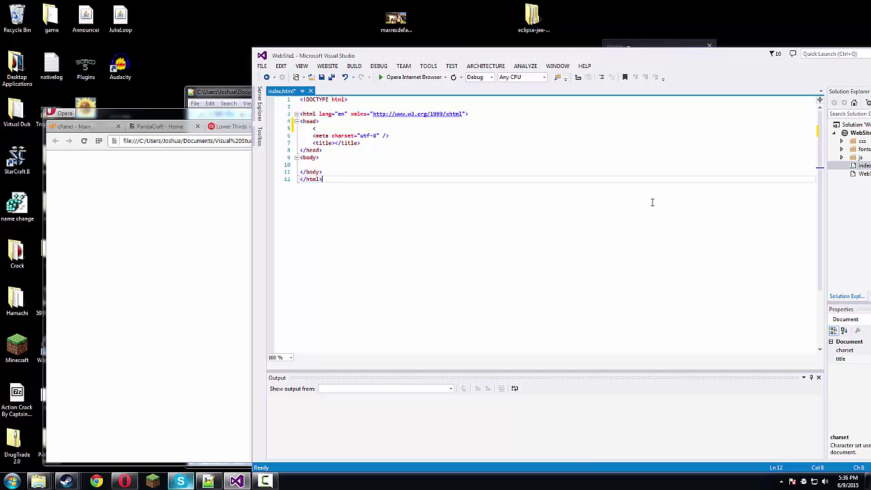
{"action": "left_click", "coordinate": [173, 206]}
- Go back to Enjin's theme list, advance one page, and open the ArcheAge theme's details
{"action": "left_click", "coordinate": [341, 125]}
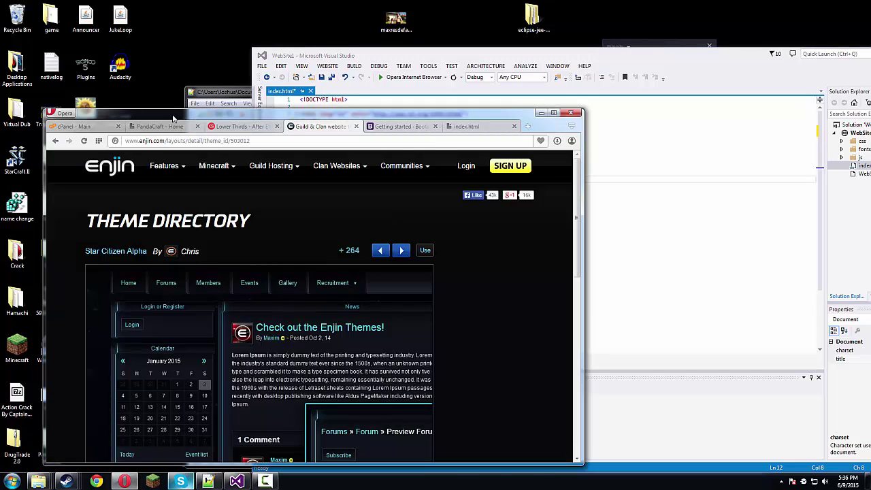
{"action": "left_click_drag", "start_coordinate": [156, 122], "coordinate": [154, 1]}
{"action": "scroll", "coordinate": [323, 224], "scroll_direction": "down", "scroll_amount": 5}
{"action": "scroll", "coordinate": [329, 230], "scroll_direction": "up", "scroll_amount": 4}
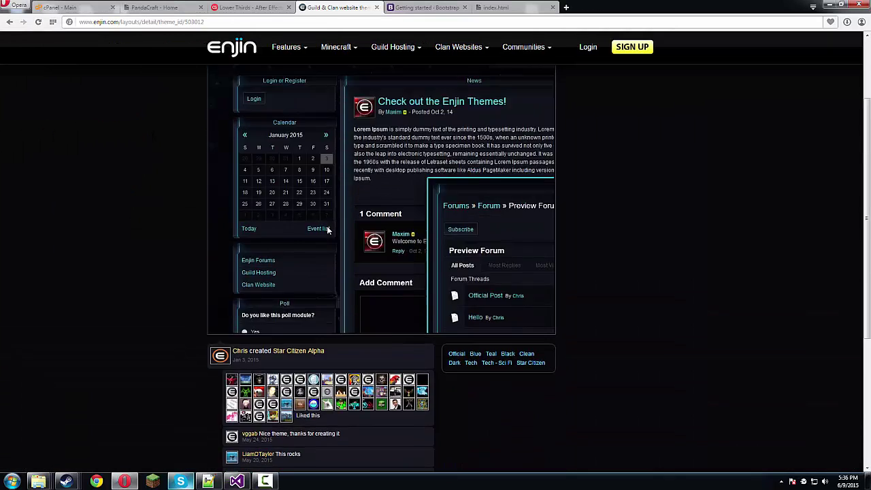
{"action": "double_click", "coordinate": [98, 202]}
{"action": "left_click", "coordinate": [424, 324]}
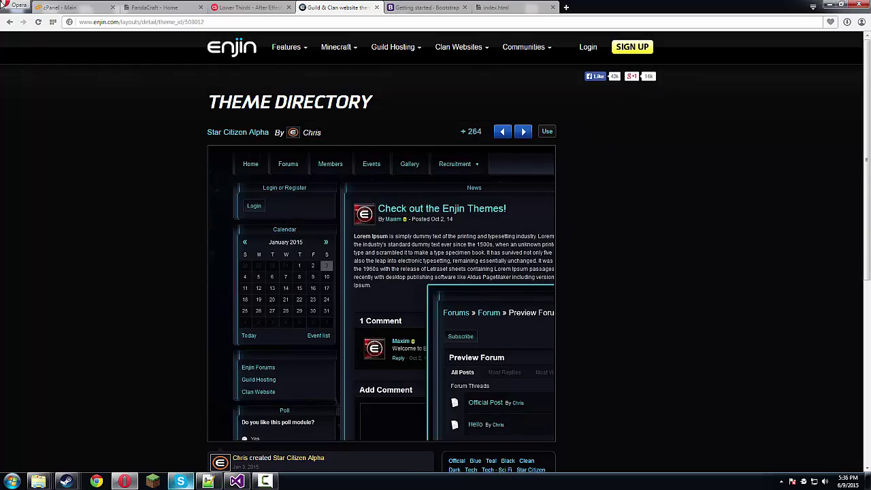
{"action": "scroll", "coordinate": [288, 221], "scroll_direction": "down", "scroll_amount": 2}
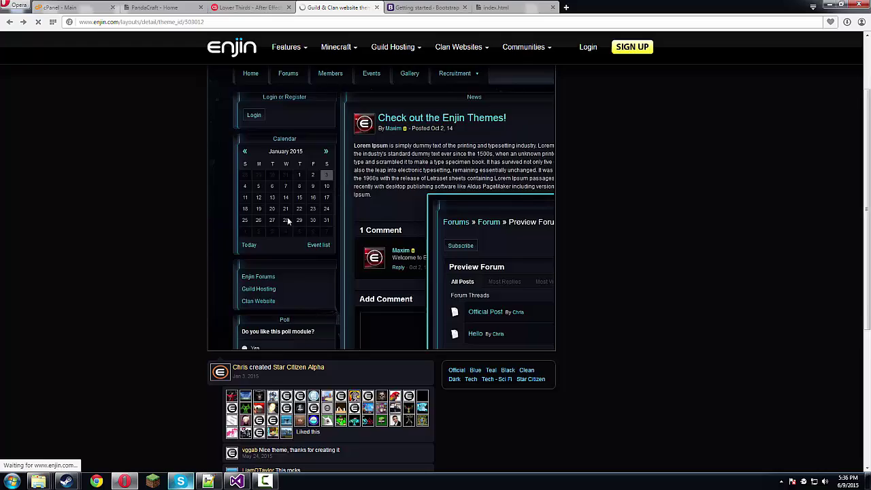
{"action": "key", "text": "alt+Left"}
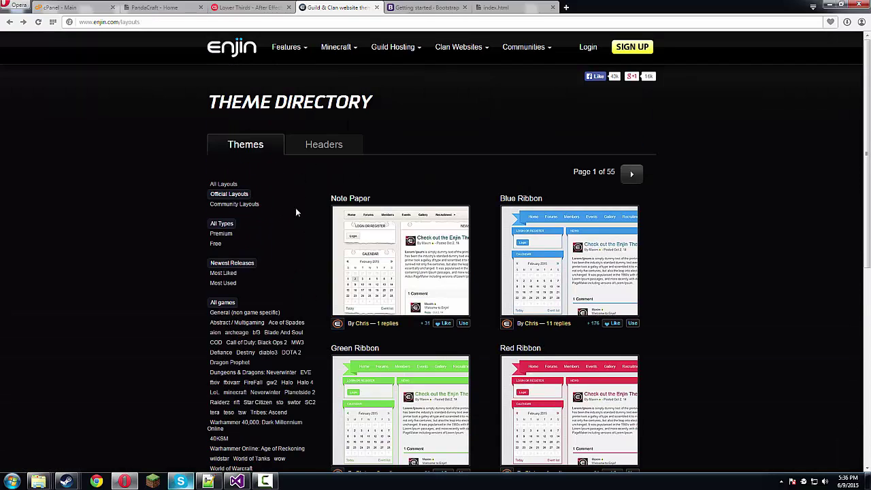
{"action": "scroll", "coordinate": [300, 218], "scroll_direction": "down", "scroll_amount": 5}
{"action": "left_click", "coordinate": [631, 291]}
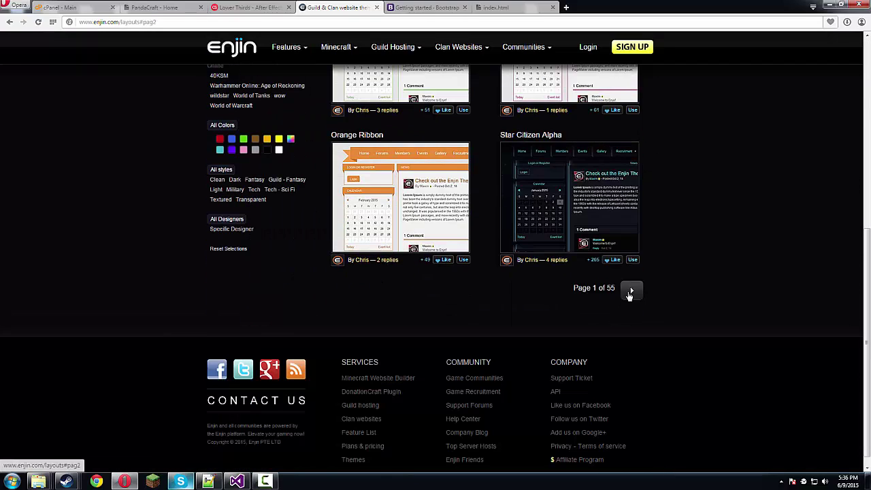
{"action": "scroll", "coordinate": [565, 310], "scroll_direction": "up", "scroll_amount": 3}
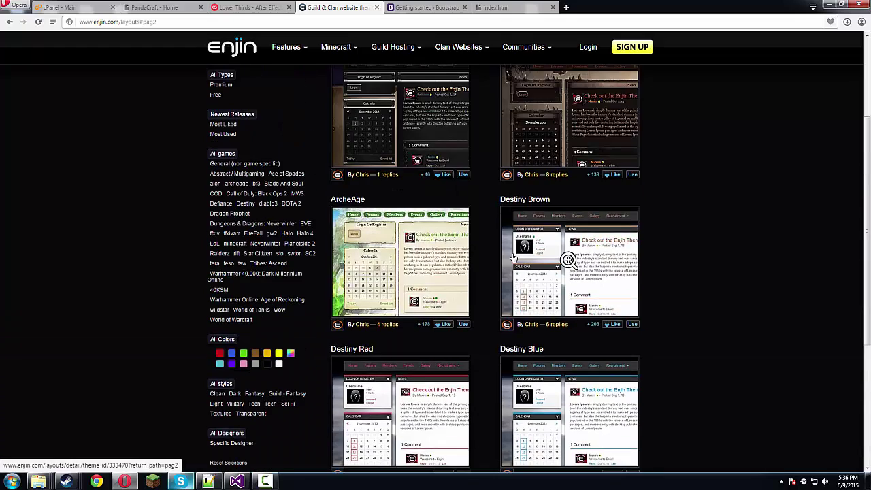
{"action": "scroll", "coordinate": [511, 259], "scroll_direction": "up", "scroll_amount": 3}
{"action": "scroll", "coordinate": [422, 286], "scroll_direction": "down", "scroll_amount": 2}
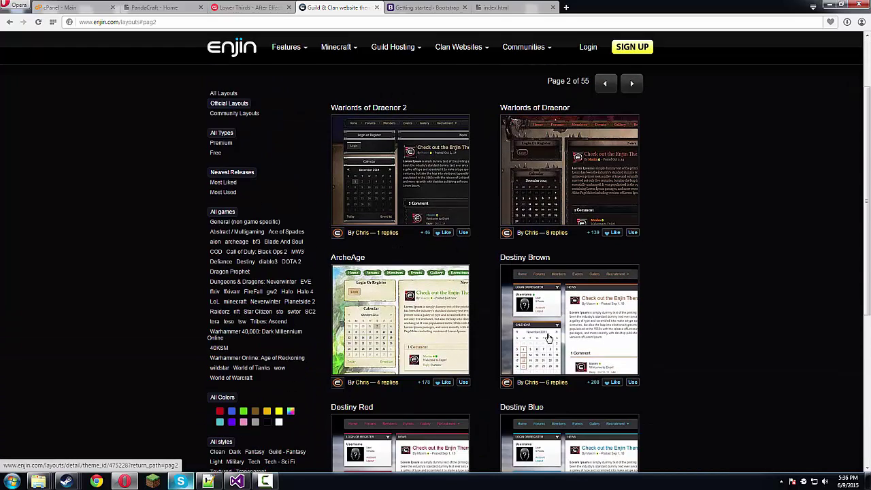
{"action": "scroll", "coordinate": [558, 333], "scroll_direction": "down", "scroll_amount": 2}
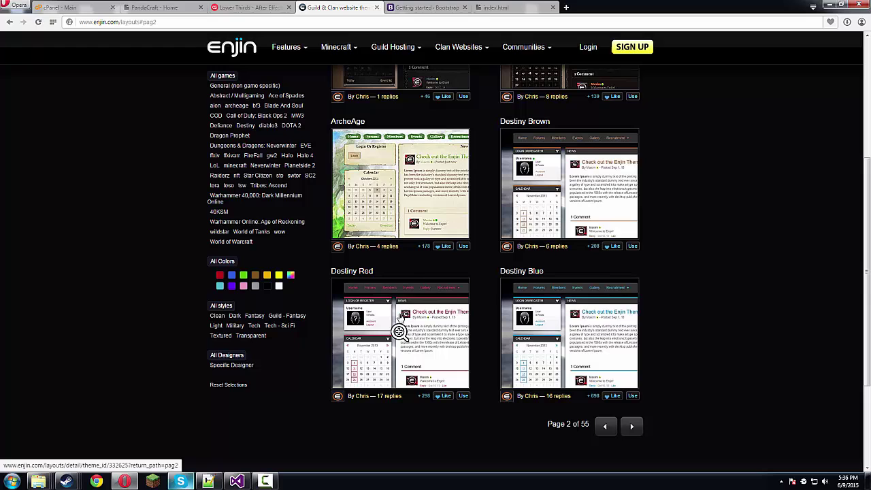
{"action": "left_click", "coordinate": [395, 238]}
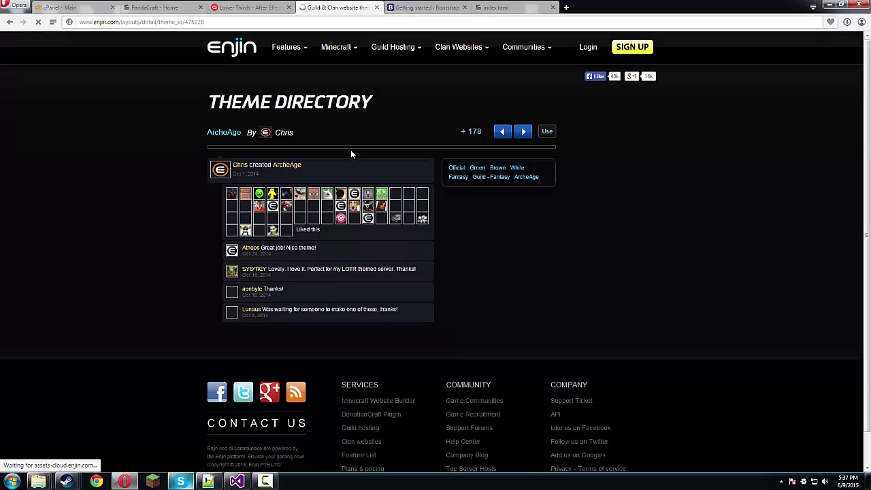
{"action": "scroll", "coordinate": [443, 160], "scroll_direction": "down", "scroll_amount": 1}
{"action": "scroll", "coordinate": [544, 165], "scroll_direction": "down", "scroll_amount": 1}
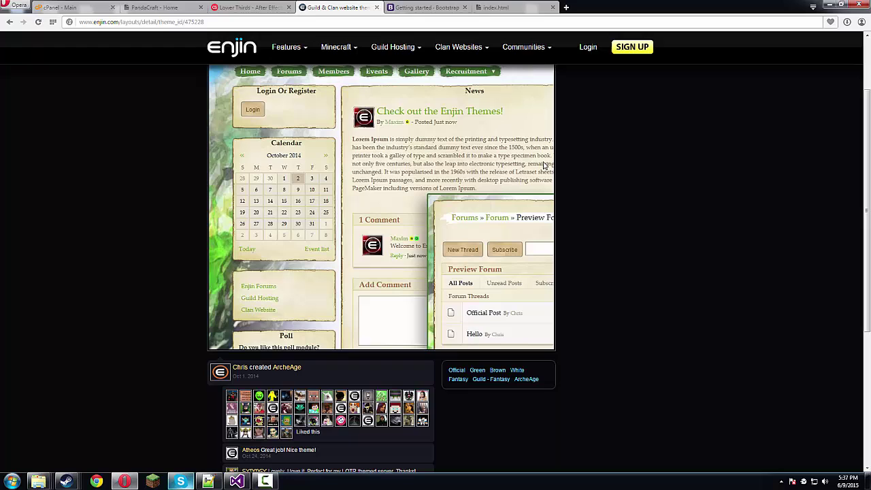
- Browse the PandaCraft home page, then its Contact page, ending on the Donate page
{"action": "left_click", "coordinate": [156, 8]}
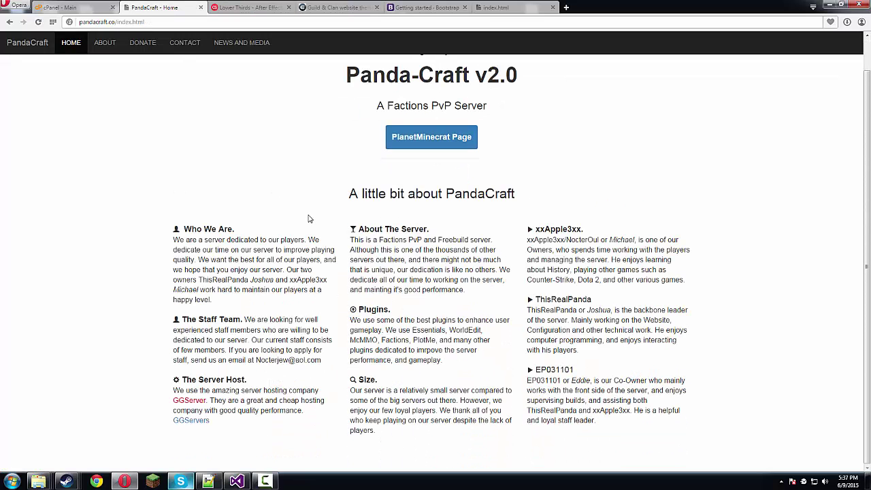
{"action": "scroll", "coordinate": [278, 239], "scroll_direction": "up", "scroll_amount": 1}
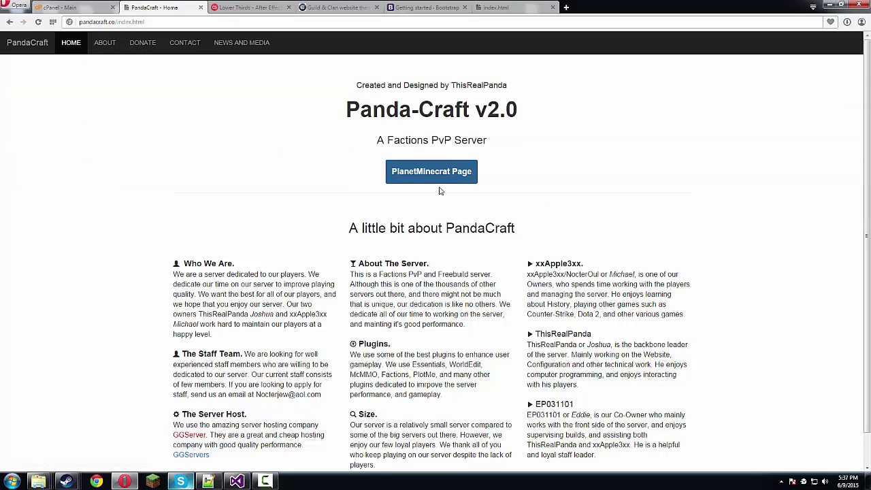
{"action": "mouse_move", "coordinate": [279, 95]}
{"action": "left_mouse_down"}
{"action": "mouse_move", "coordinate": [502, 227]}
{"action": "mouse_move", "coordinate": [180, 98]}
{"action": "left_mouse_up"}
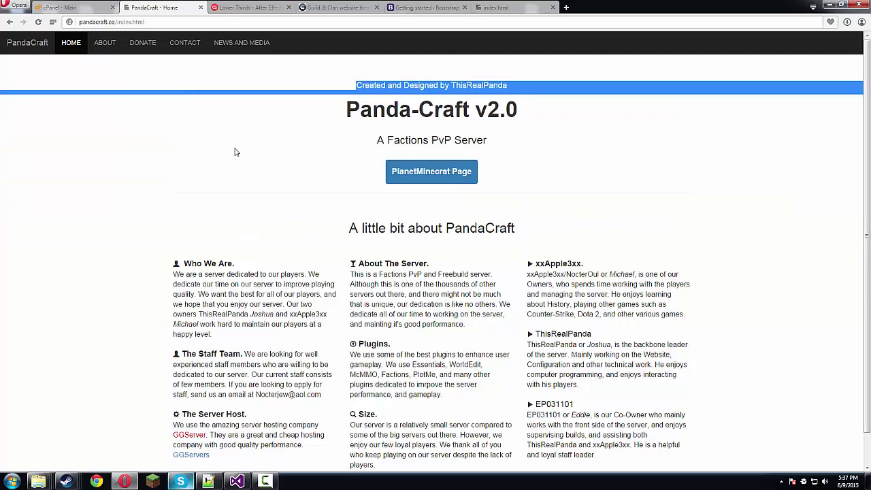
{"action": "left_click", "coordinate": [136, 43]}
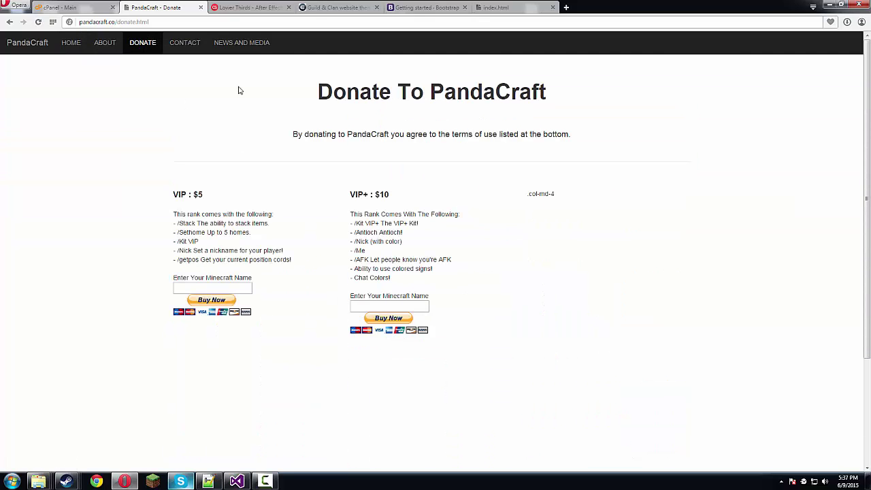
{"action": "left_click", "coordinate": [196, 49]}
{"action": "left_click", "coordinate": [142, 44]}
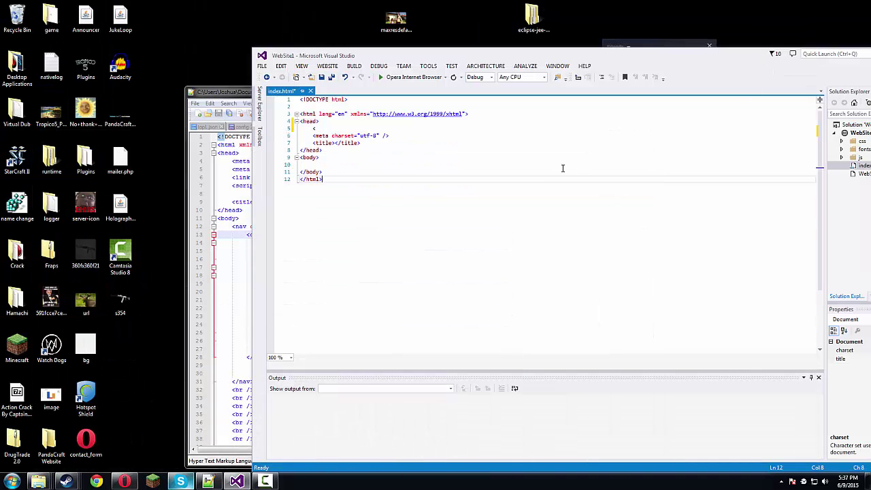
- Delete the stray '<' and empty line 5 from index.html's head, save, and maximize
{"action": "left_click", "coordinate": [222, 107]}
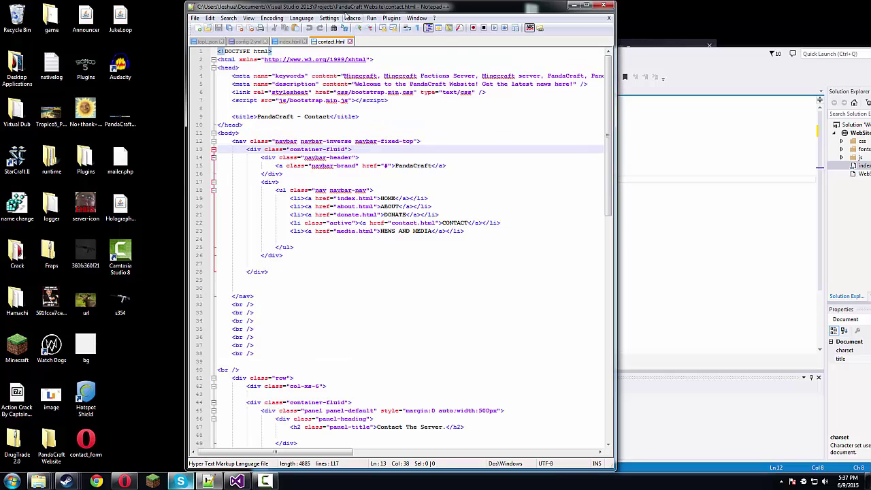
{"action": "left_click_drag", "start_coordinate": [428, 58], "coordinate": [571, 66]}
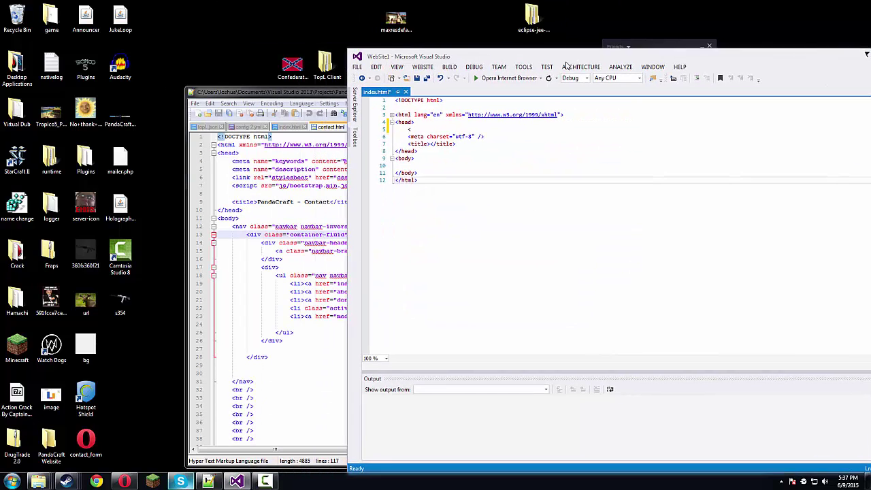
{"action": "left_click", "coordinate": [532, 138]}
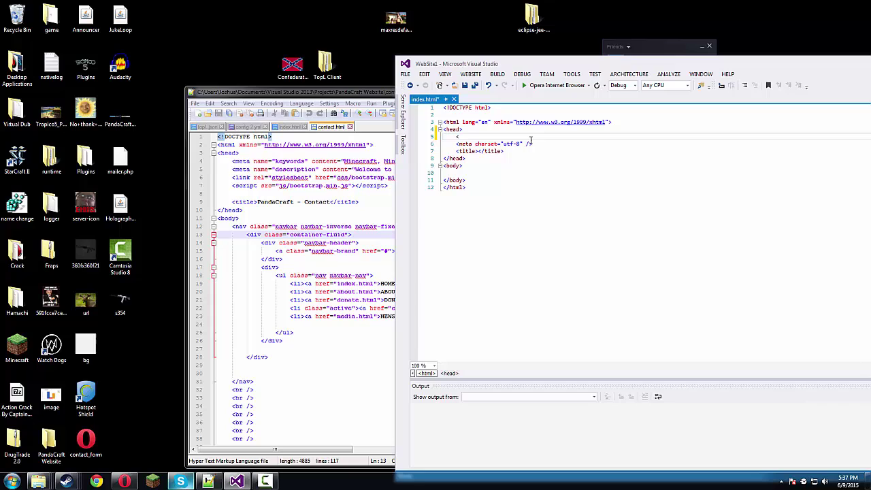
{"action": "key", "text": "ctrl+space"}
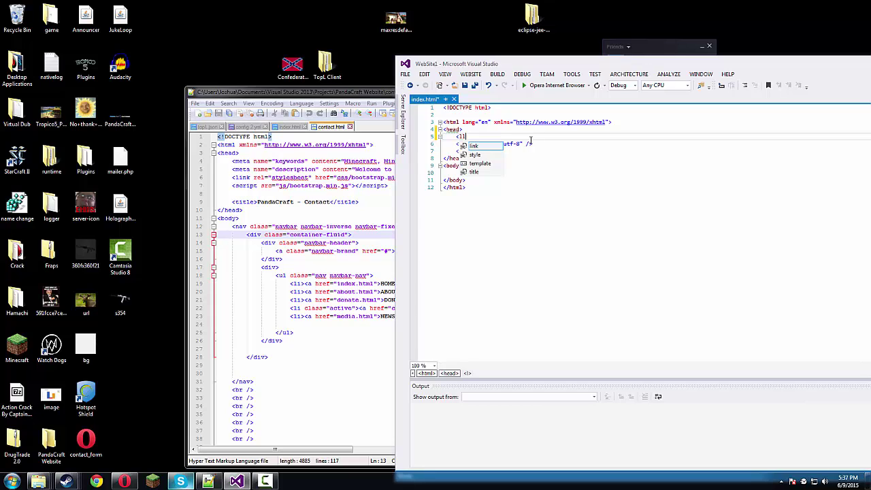
{"action": "key", "text": "BackSpace"}
{"action": "type", "text": "<"}
{"action": "key", "text": "Escape"}
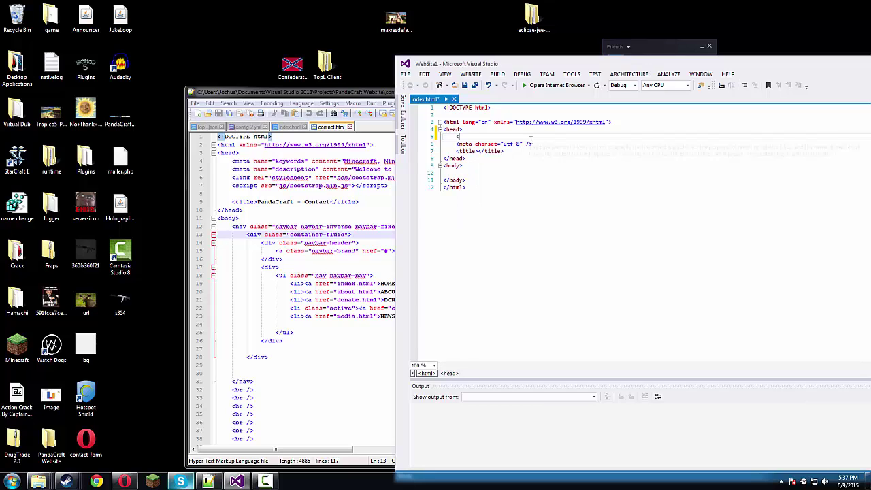
{"action": "key", "text": "BackSpace"}
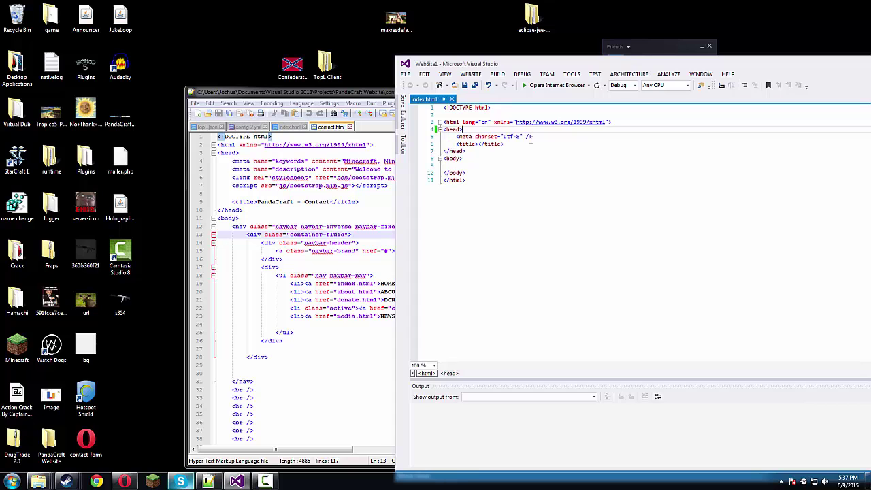
{"action": "key", "text": "super+Down"}
{"action": "key", "text": "super+Up"}
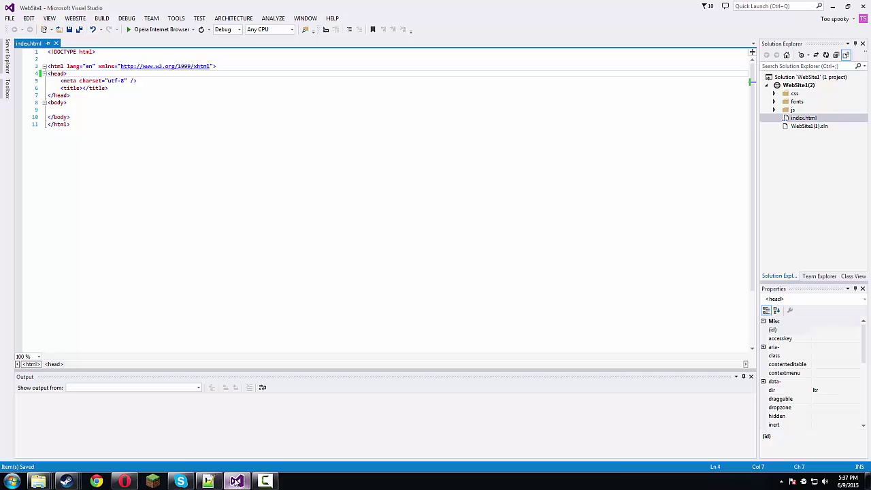
- Close the config 2.yml and index.html tabs in Notepad++ and review contact.html's navbar markup
{"action": "left_click", "coordinate": [208, 481]}
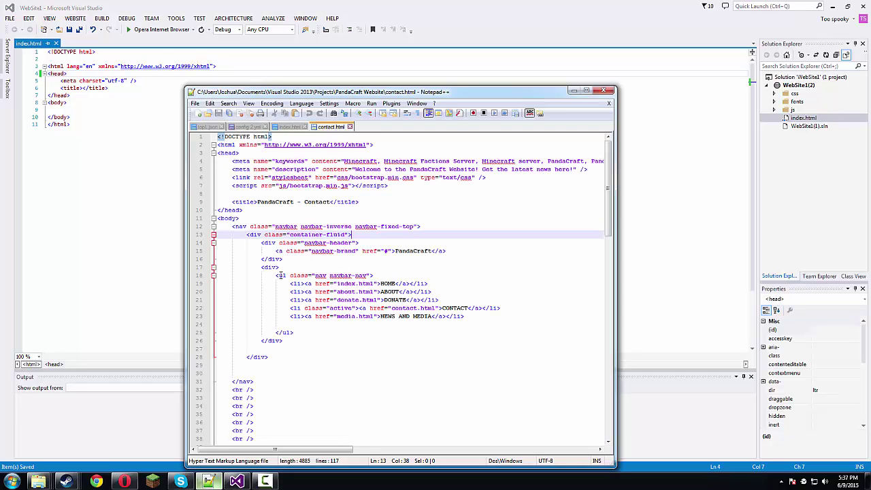
{"action": "left_click", "coordinate": [249, 127]}
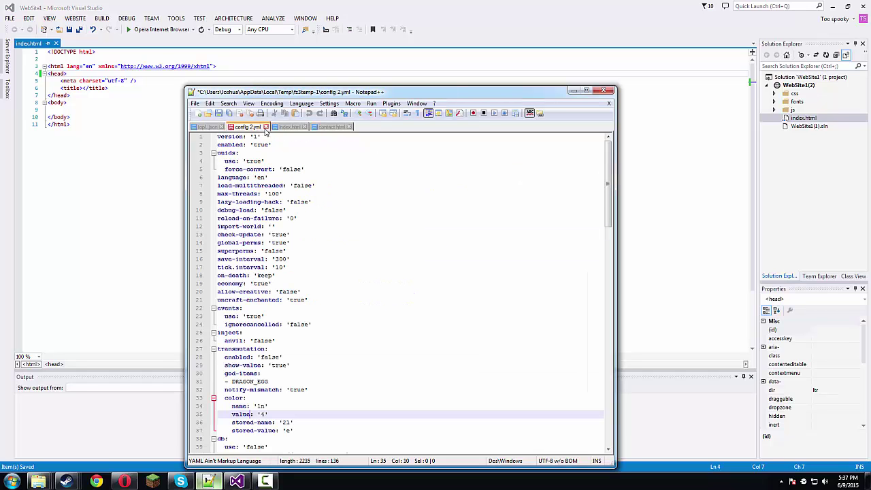
{"action": "left_click", "coordinate": [265, 128]}
{"action": "left_click", "coordinate": [475, 272]}
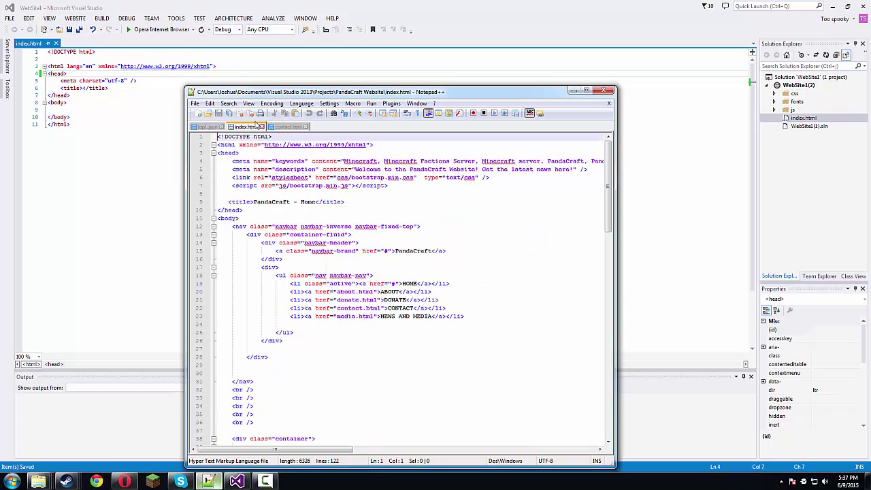
{"action": "left_click", "coordinate": [260, 127]}
{"action": "left_click", "coordinate": [325, 226]}
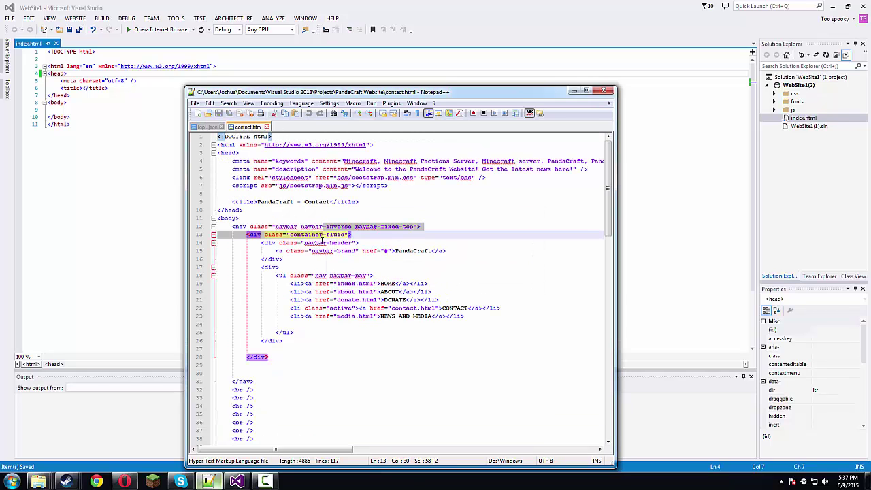
{"action": "scroll", "coordinate": [370, 305], "scroll_direction": "down", "scroll_amount": 5}
{"action": "scroll", "coordinate": [405, 357], "scroll_direction": "up", "scroll_amount": 5}
{"action": "left_click", "coordinate": [405, 357]}
{"action": "scroll", "coordinate": [436, 292], "scroll_direction": "down", "scroll_amount": 6}
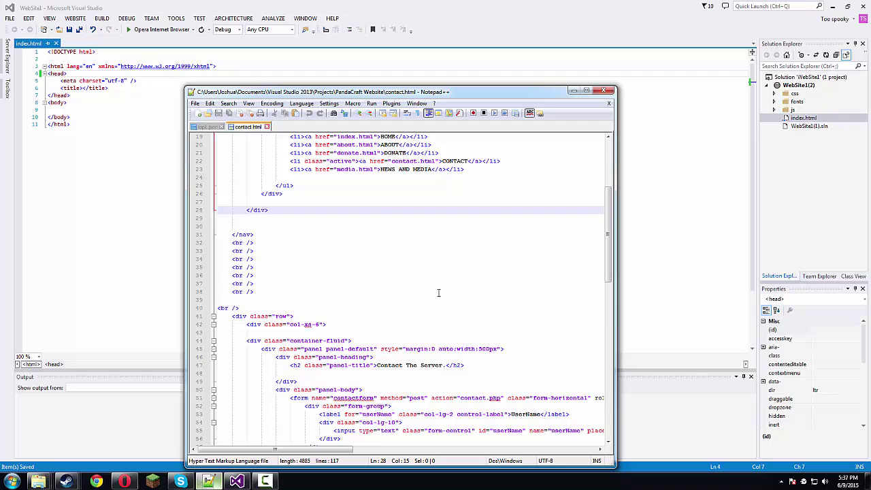
{"action": "scroll", "coordinate": [436, 293], "scroll_direction": "down", "scroll_amount": 12}
{"action": "scroll", "coordinate": [435, 292], "scroll_direction": "down", "scroll_amount": 7}
{"action": "scroll", "coordinate": [435, 296], "scroll_direction": "down", "scroll_amount": 1}
{"action": "scroll", "coordinate": [434, 296], "scroll_direction": "up", "scroll_amount": 6}
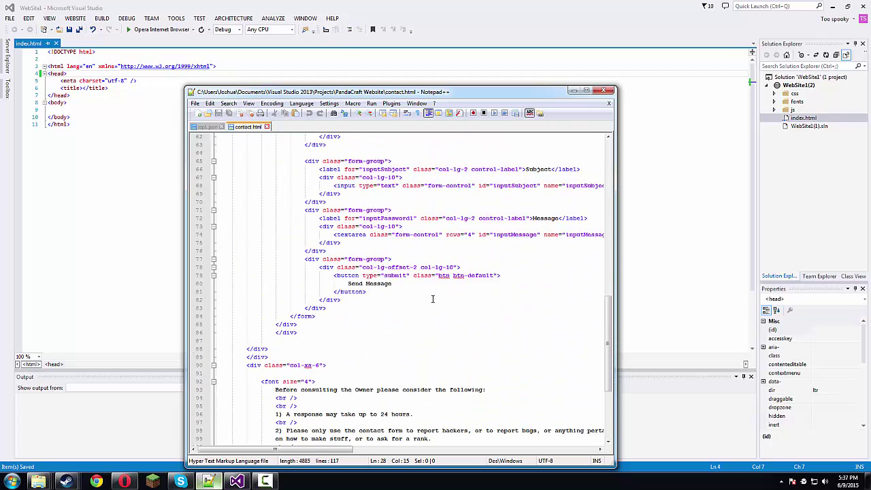
{"action": "scroll", "coordinate": [430, 300], "scroll_direction": "up", "scroll_amount": 12}
{"action": "scroll", "coordinate": [430, 300], "scroll_direction": "up", "scroll_amount": 4}
{"action": "scroll", "coordinate": [429, 300], "scroll_direction": "up", "scroll_amount": 4}
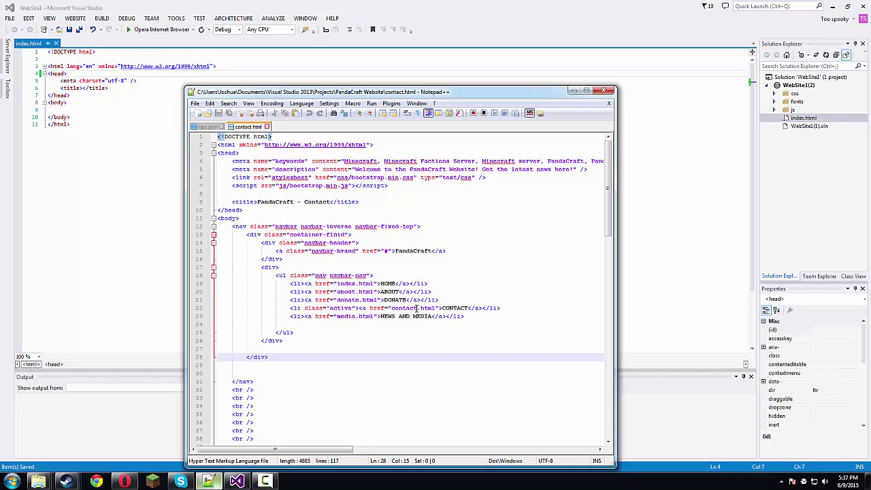
{"action": "scroll", "coordinate": [417, 308], "scroll_direction": "down", "scroll_amount": 7}
{"action": "scroll", "coordinate": [366, 267], "scroll_direction": "up", "scroll_amount": 7}
- Add blank lines below the meta tag in index.html, erase a partial link tag, and save
{"action": "left_click", "coordinate": [179, 121]}
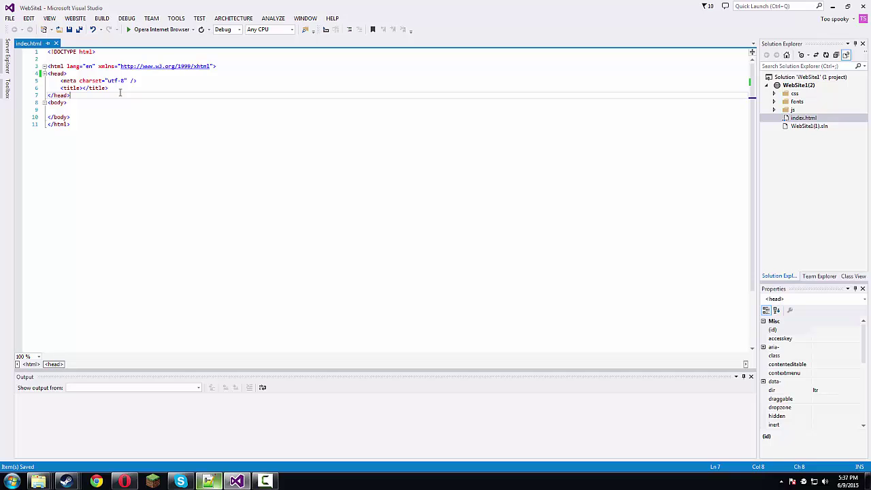
{"action": "left_click", "coordinate": [113, 82]}
{"action": "left_click", "coordinate": [140, 80]}
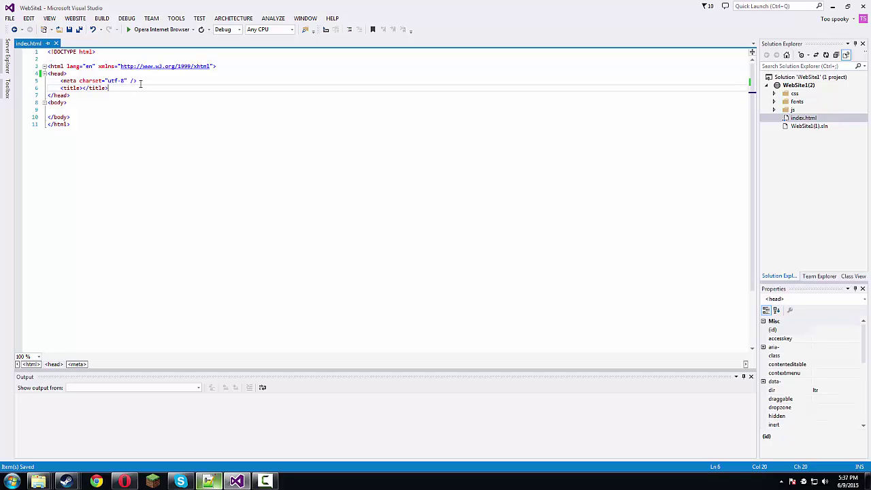
{"action": "key", "text": "Return"}
{"action": "key", "text": "Return"}
{"action": "key", "text": "Up"}
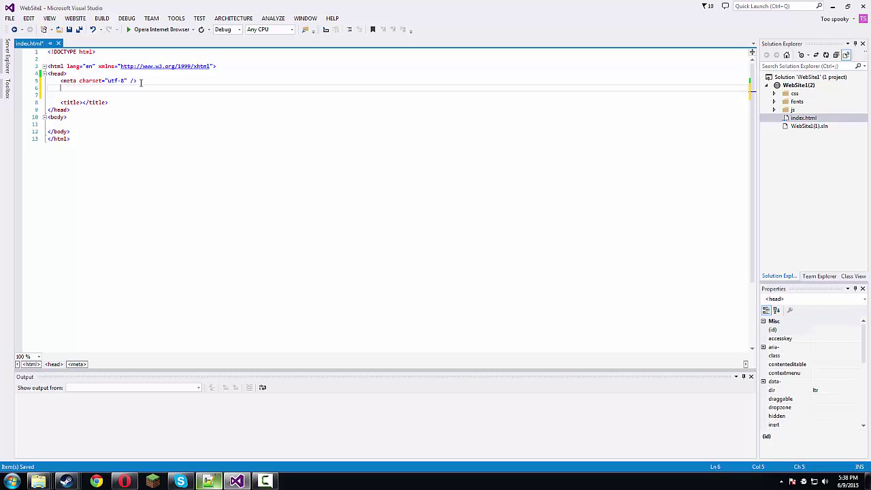
{"action": "key", "text": "ctrl+s"}
{"action": "type", "text": "<li"}
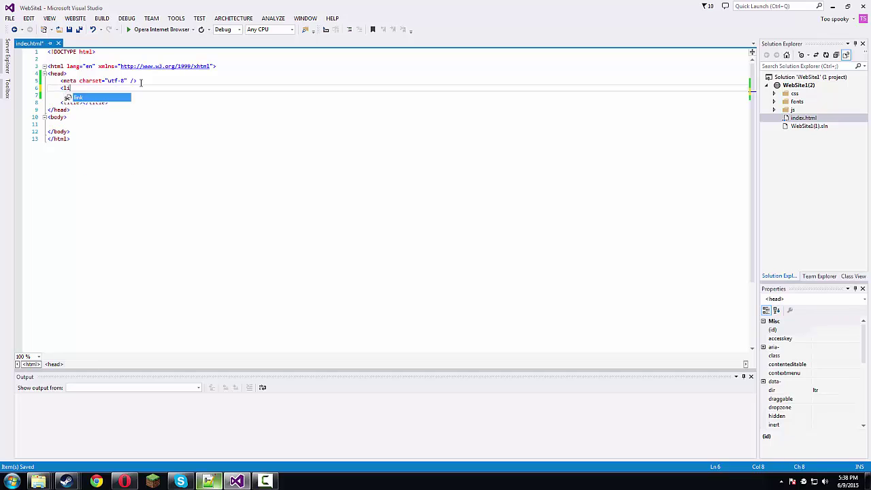
{"action": "type", "text": "nk"}
{"action": "key", "text": "BackSpace"}
{"action": "key", "text": "BackSpace"}
{"action": "key", "text": "BackSpace"}
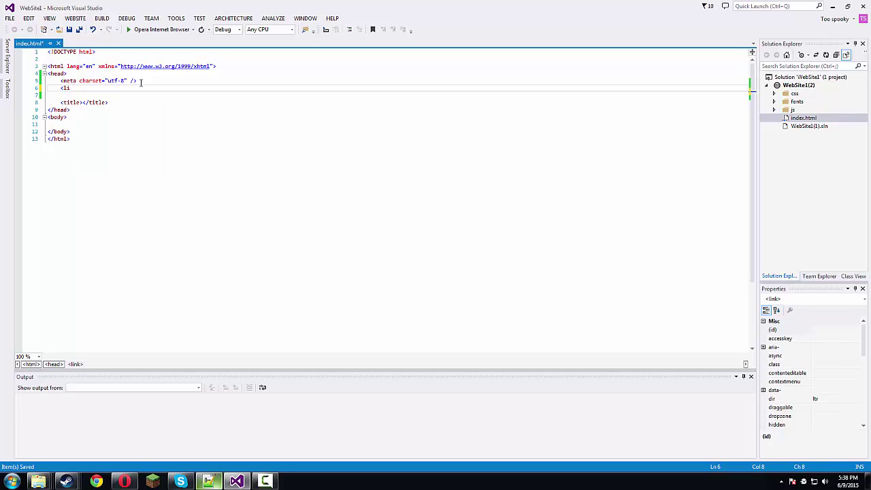
{"action": "key", "text": "BackSpace"}
{"action": "key", "text": "BackSpace"}
{"action": "key", "text": "ctrl+s"}
- Reveal the WebSite1 project folder and look over its css, fonts and js contents
{"action": "double_click", "coordinate": [291, 4]}
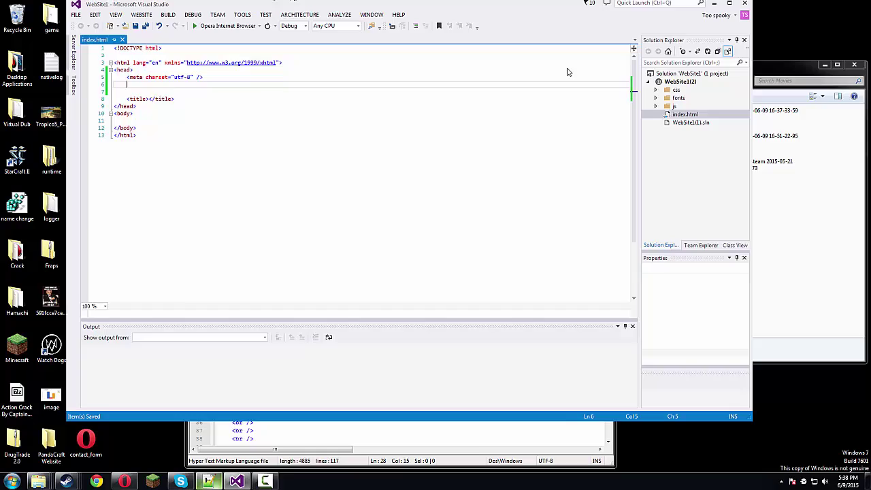
{"action": "double_click", "coordinate": [414, 4]}
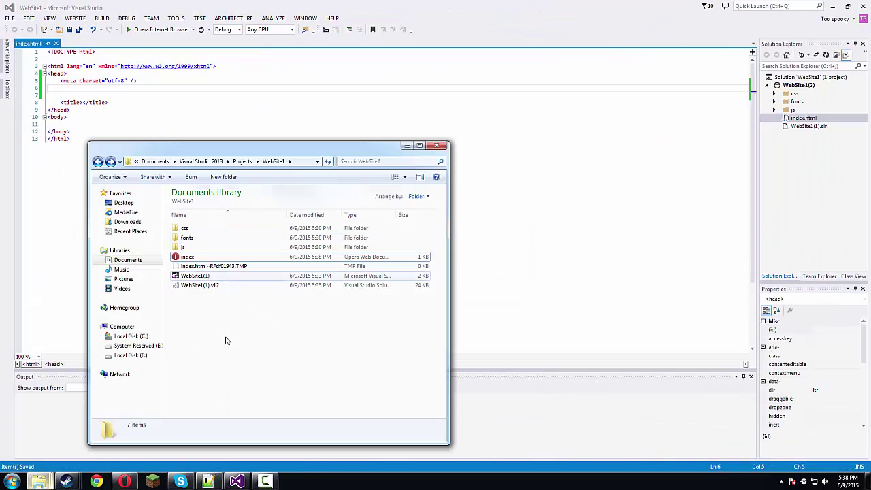
{"action": "left_click_drag", "start_coordinate": [225, 341], "coordinate": [247, 342]}
{"action": "left_click", "coordinate": [247, 341]}
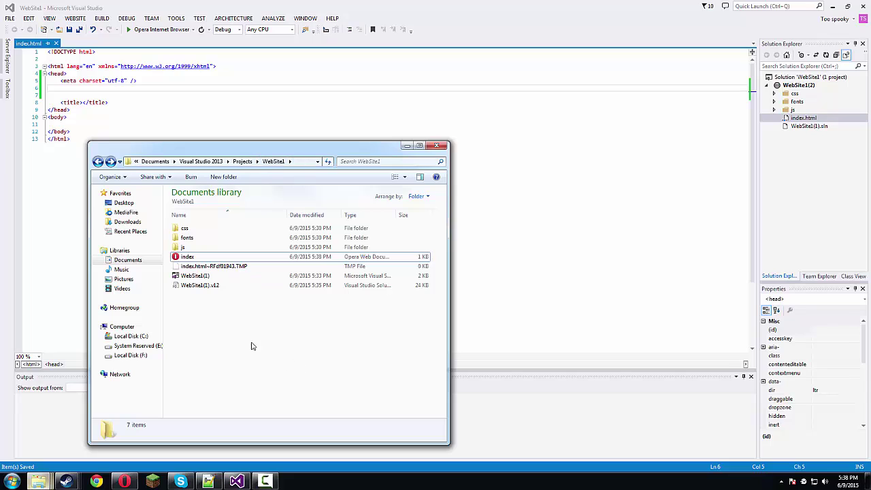
{"action": "left_click_drag", "start_coordinate": [248, 381], "coordinate": [242, 222]}
{"action": "left_click", "coordinate": [219, 298]}
- Start a link tag with rel="stylesheet" above the title, keeping the title on its own line
{"action": "left_click", "coordinate": [143, 101]}
{"action": "key", "text": "Home"}
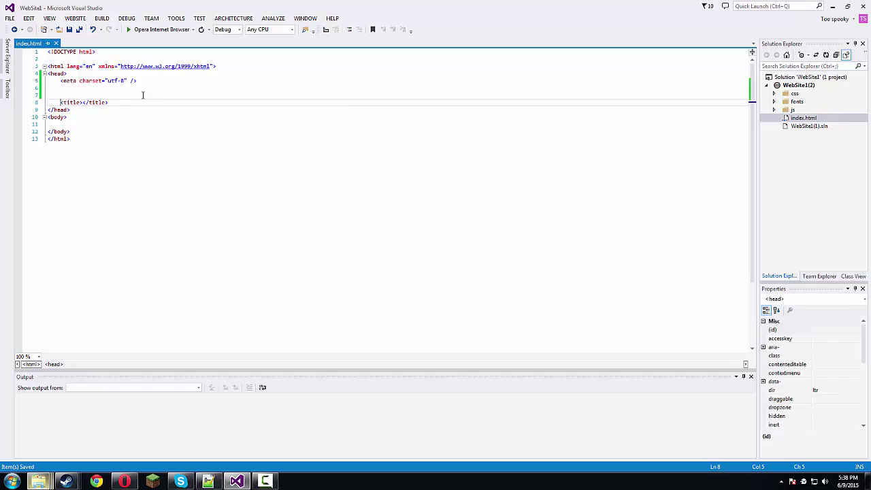
{"action": "key", "text": "ctrl+a"}
{"action": "left_click", "coordinate": [92, 89]}
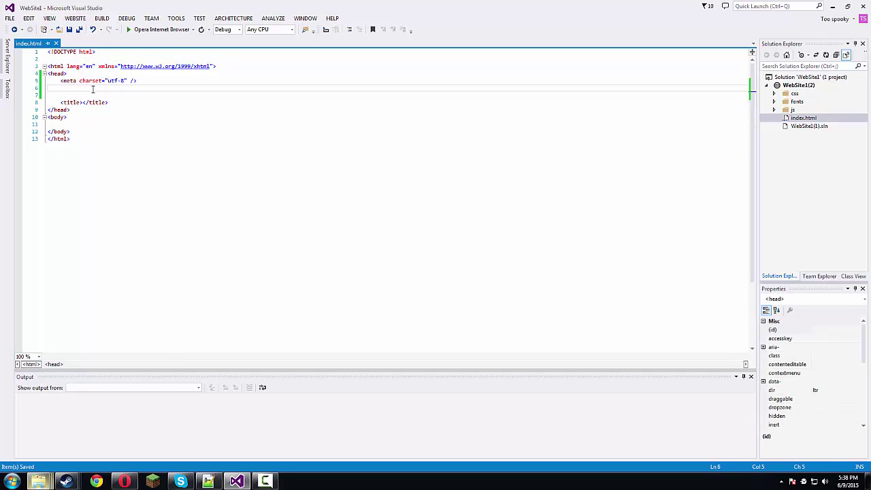
{"action": "key", "text": "Down"}
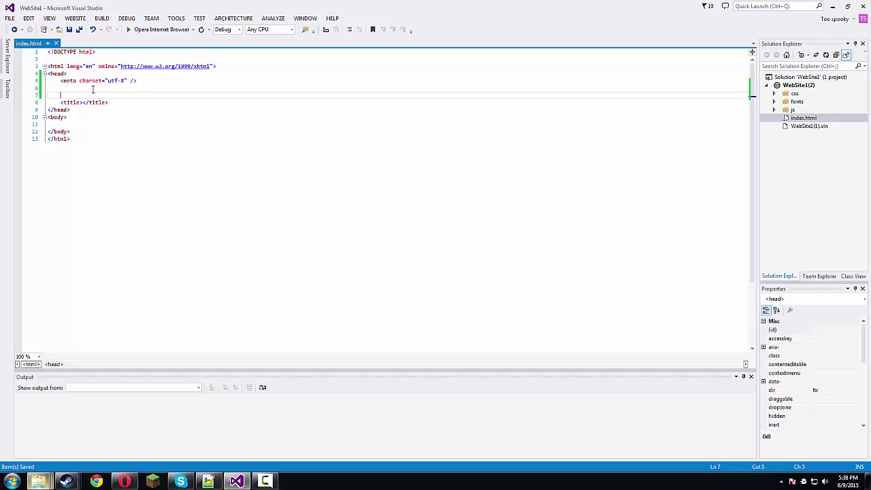
{"action": "type", "text": "<link"}
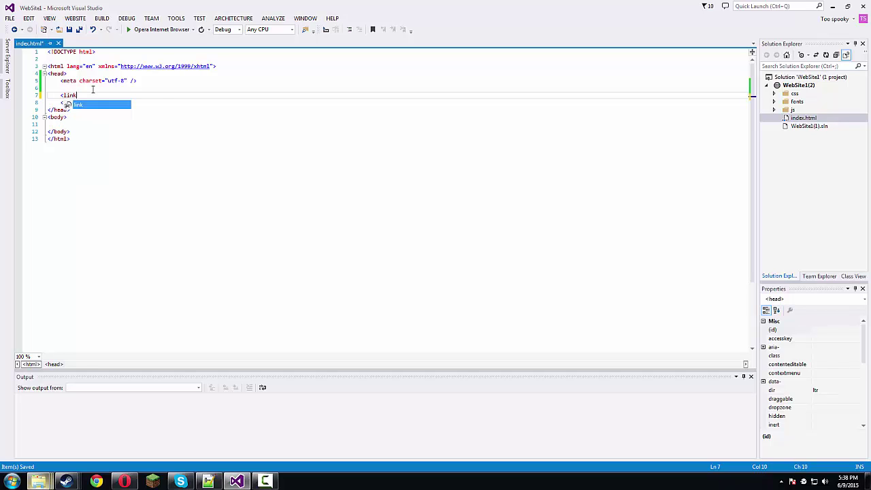
{"action": "type", "text": " rel=\"s"}
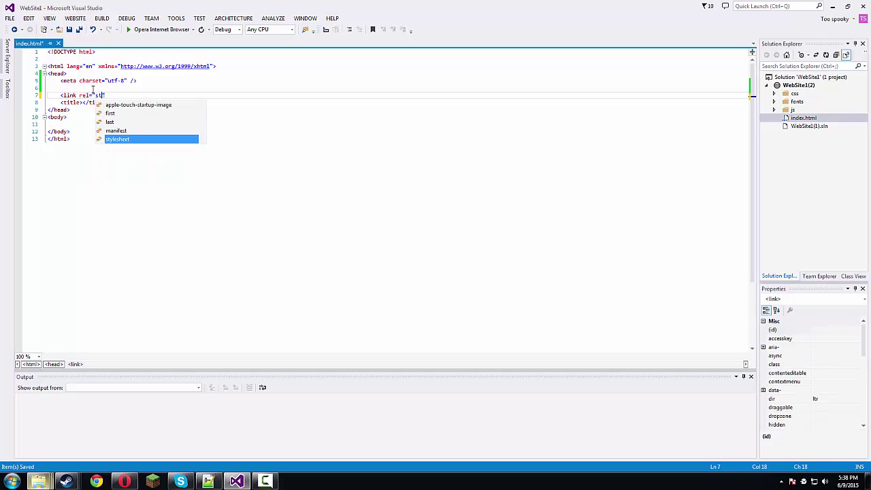
{"action": "type", "text": "tyle"}
{"action": "key", "text": "Tab"}
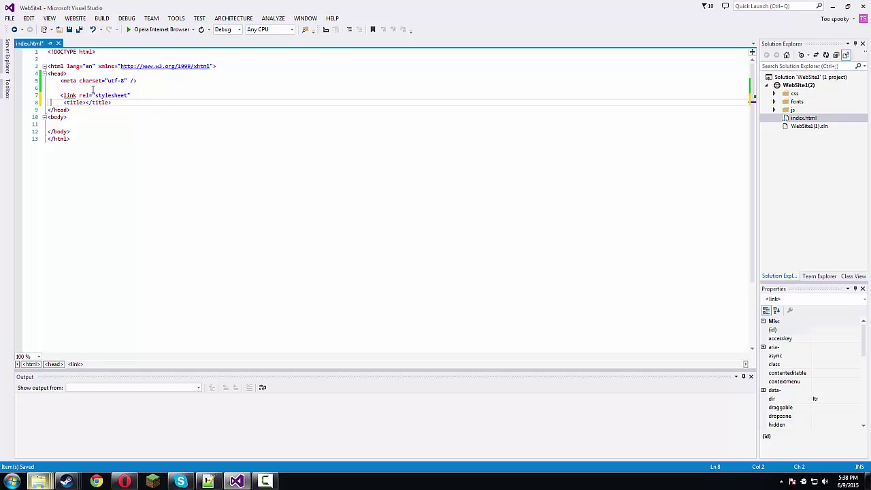
{"action": "key", "text": "Delete"}
{"action": "key", "text": "Return"}
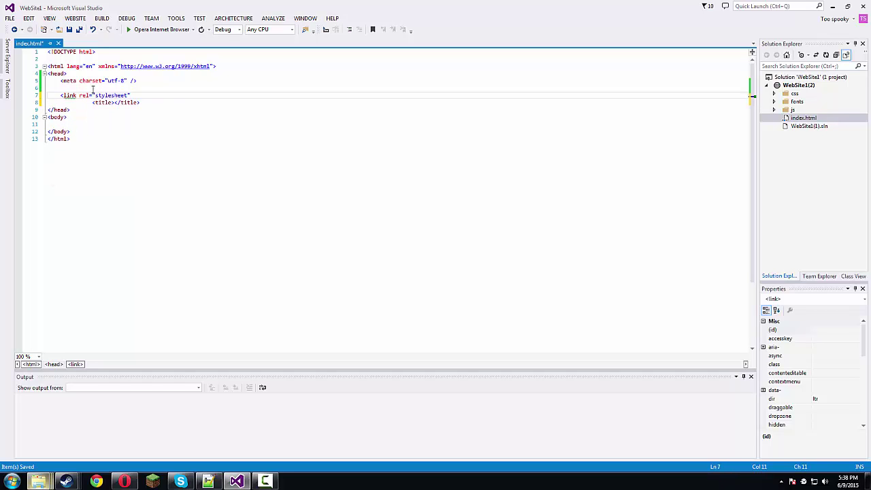
{"action": "key", "text": "BackSpace"}
{"action": "key", "text": "BackSpace"}
{"action": "key", "text": "BackSpace"}
{"action": "key", "text": "BackSpace"}
{"action": "key", "text": "BackSpace"}
{"action": "key", "text": "BackSpace"}
{"action": "key", "text": "BackSpace"}
{"action": "key", "text": "BackSpace"}
{"action": "key", "text": "BackSpace"}
{"action": "key", "text": "BackSpace"}
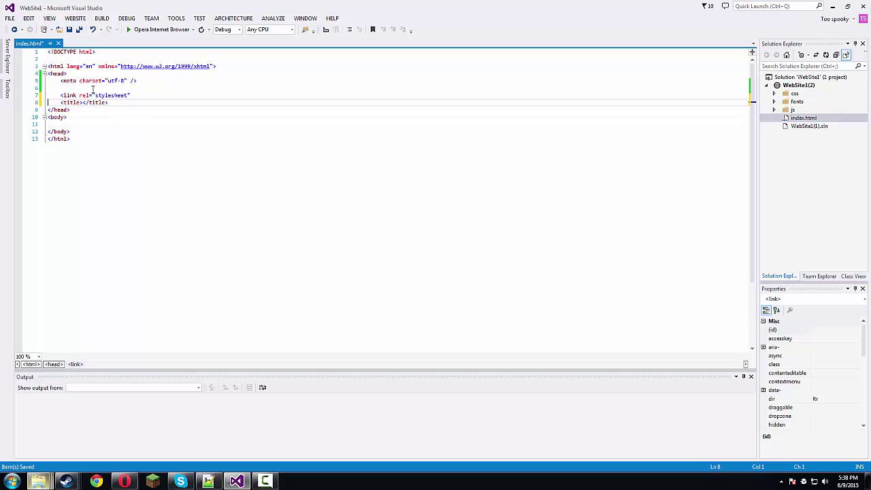
- Complete the link with type "text/css" and href "css/bootstrap.css"
{"action": "left_click", "coordinate": [164, 93]}
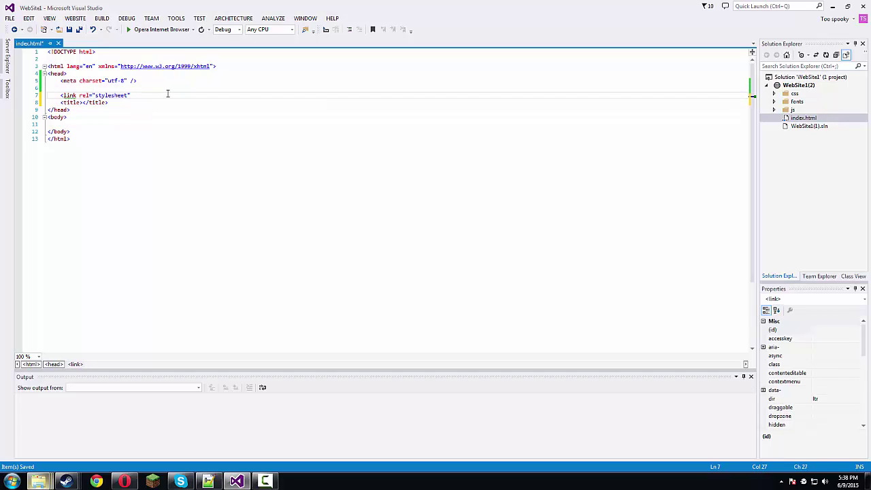
{"action": "type", "text": " type=\"/"}
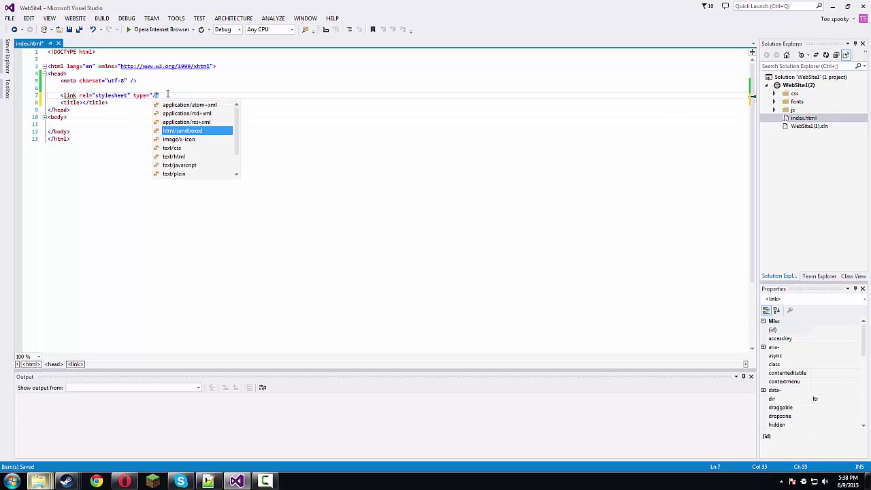
{"action": "key", "text": "BackSpace"}
{"action": "type", "text": "text/css"}
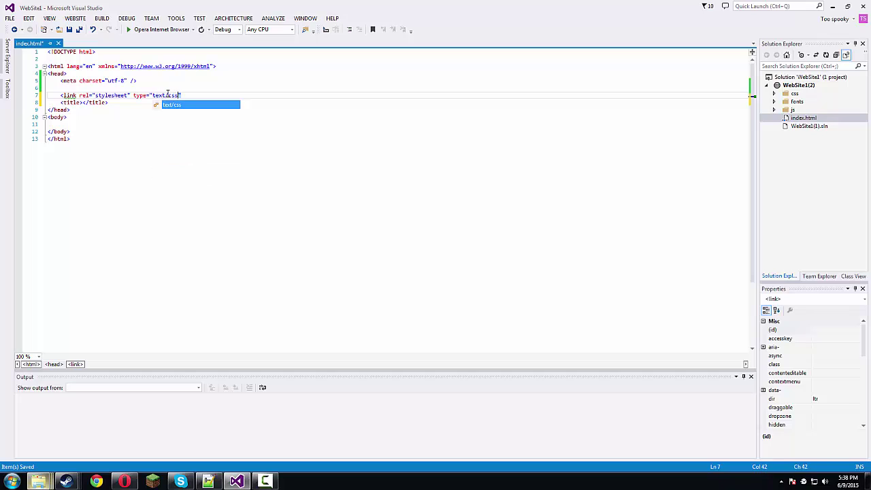
{"action": "key", "text": "Return"}
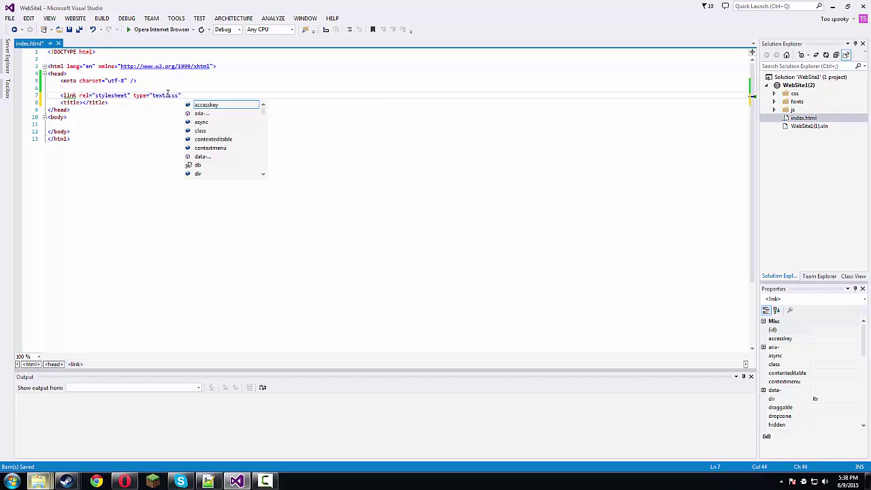
{"action": "type", "text": "hr"}
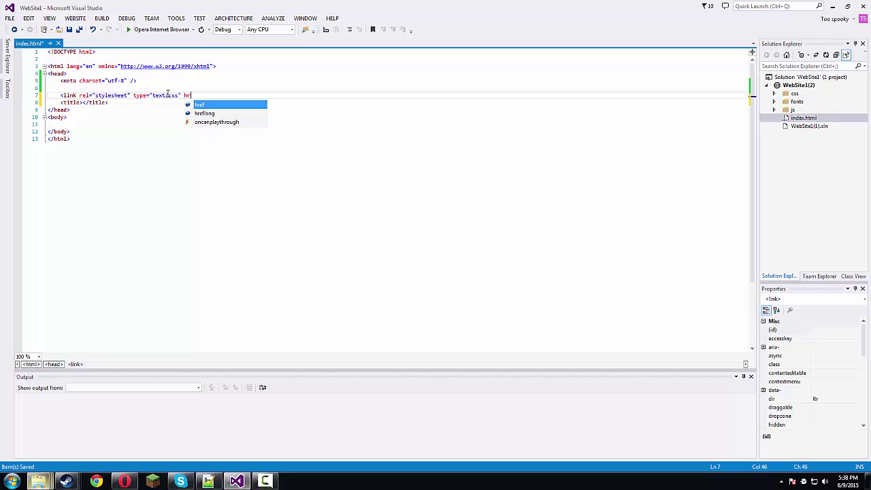
{"action": "type", "text": "ef=\"c"}
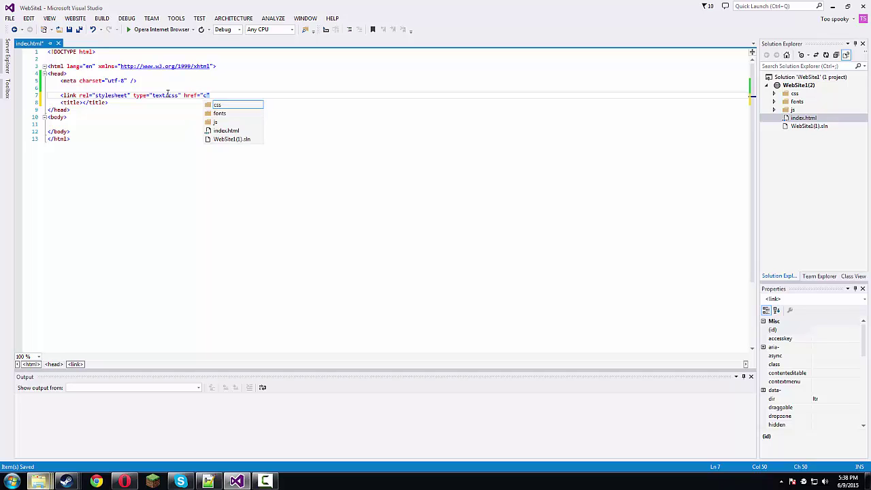
{"action": "type", "text": "ss/"}
{"action": "key", "text": "Down"}
{"action": "key", "text": "Down"}
{"action": "key", "text": "Down"}
{"action": "key", "text": "Down"}
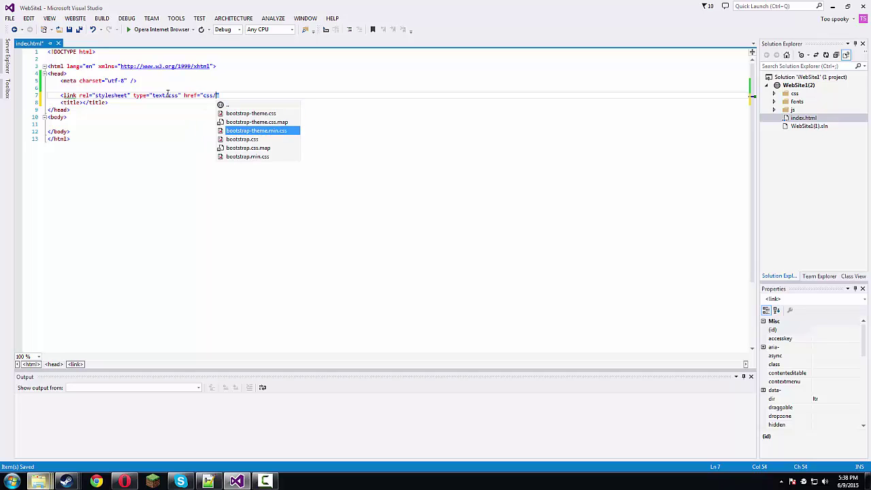
{"action": "key", "text": "Up"}
{"action": "key", "text": "Up"}
{"action": "key", "text": "Down"}
{"action": "key", "text": "Down"}
{"action": "key", "text": "Down"}
{"action": "key", "text": "Return"}
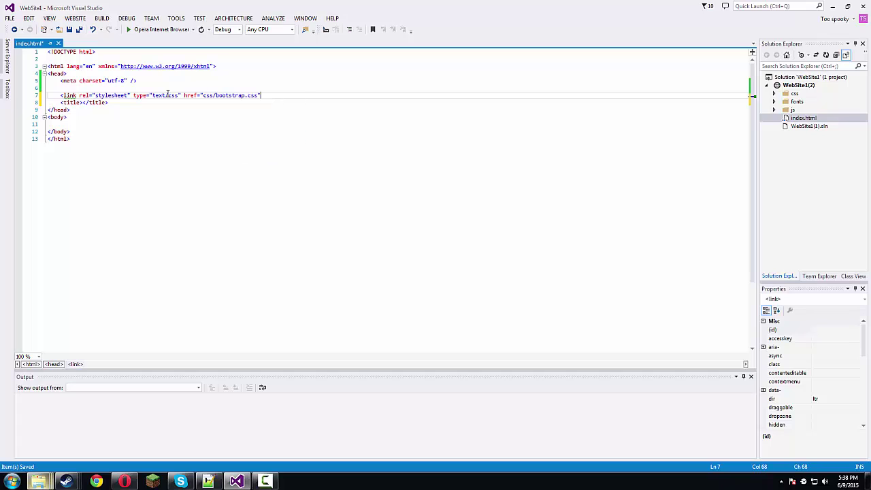
{"action": "type", "text": "/>"}
- Add a script tag with src "js/bootstrap.js" below the link, checking the contact page for reference
{"action": "key", "text": "Return"}
{"action": "type", "text": "<"}
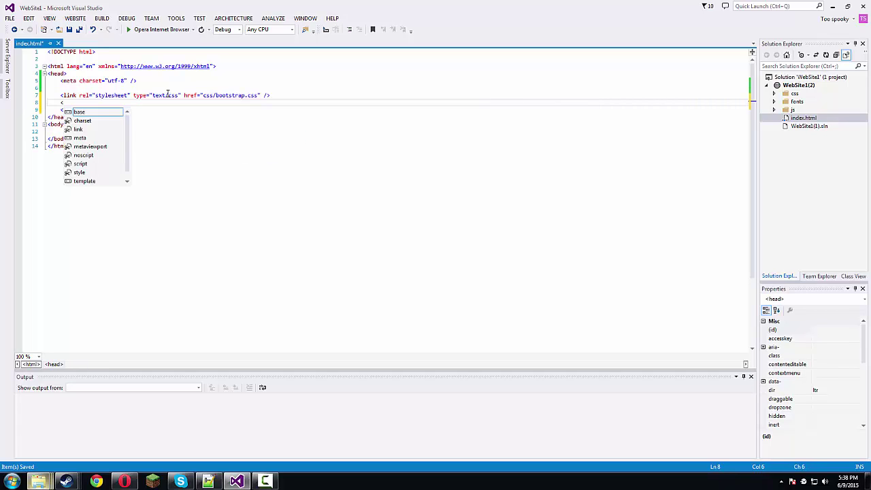
{"action": "type", "text": "script"}
{"action": "key", "text": "BackSpace"}
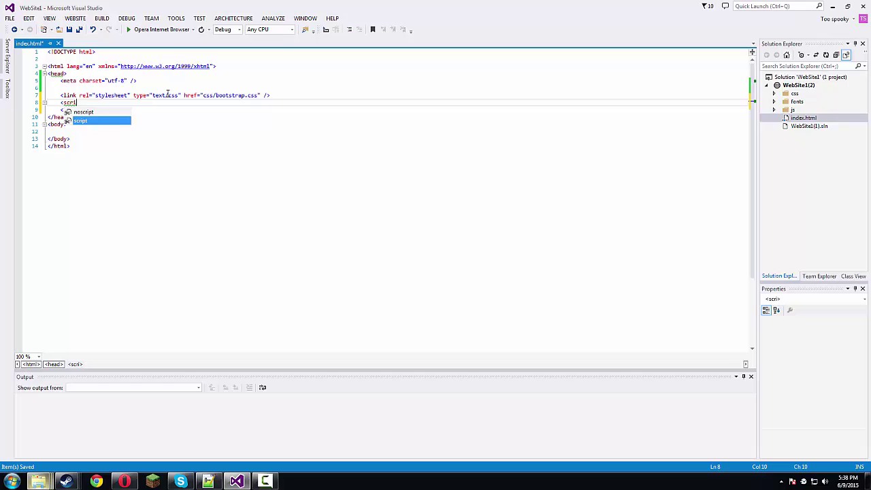
{"action": "type", "text": "pt"}
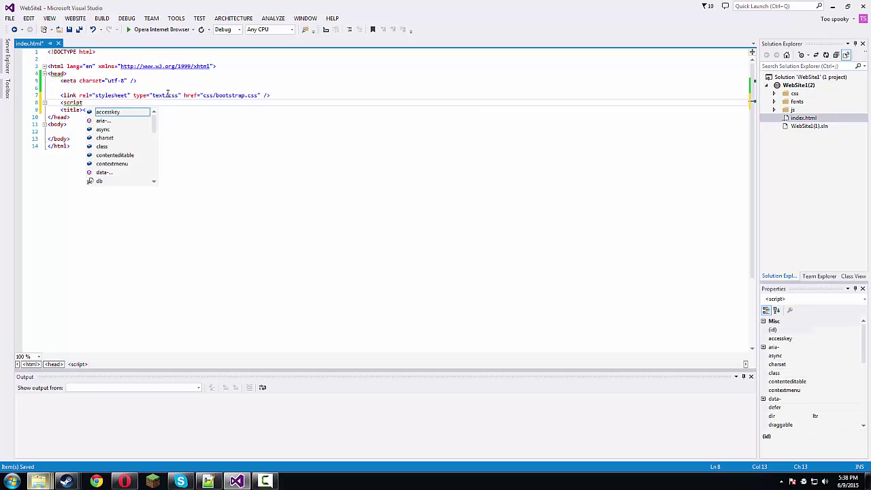
{"action": "left_click", "coordinate": [208, 481]}
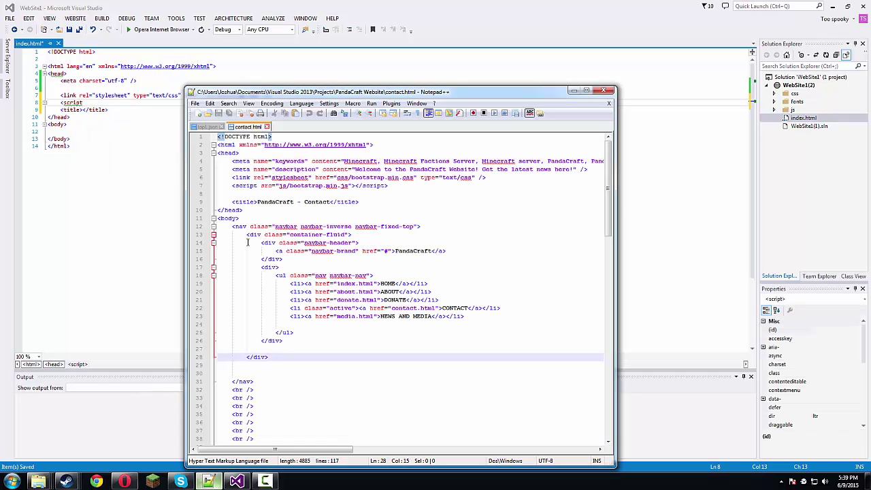
{"action": "left_click", "coordinate": [113, 102]}
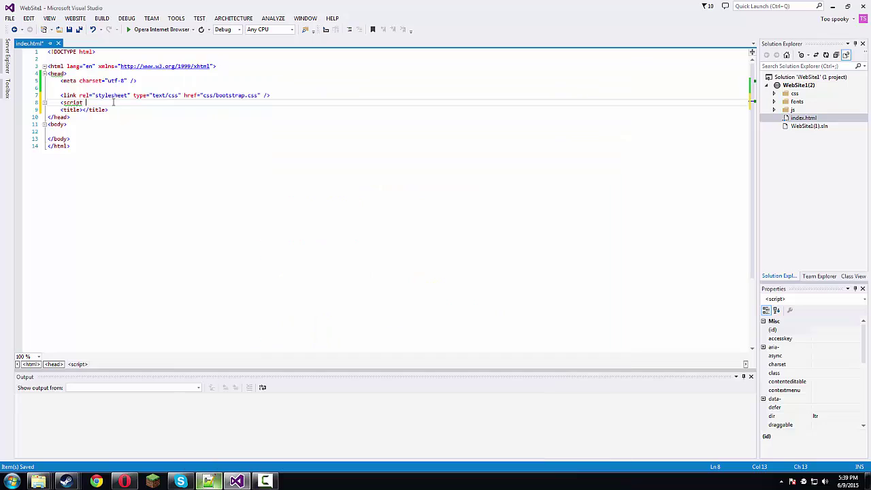
{"action": "type", "text": "src=\""}
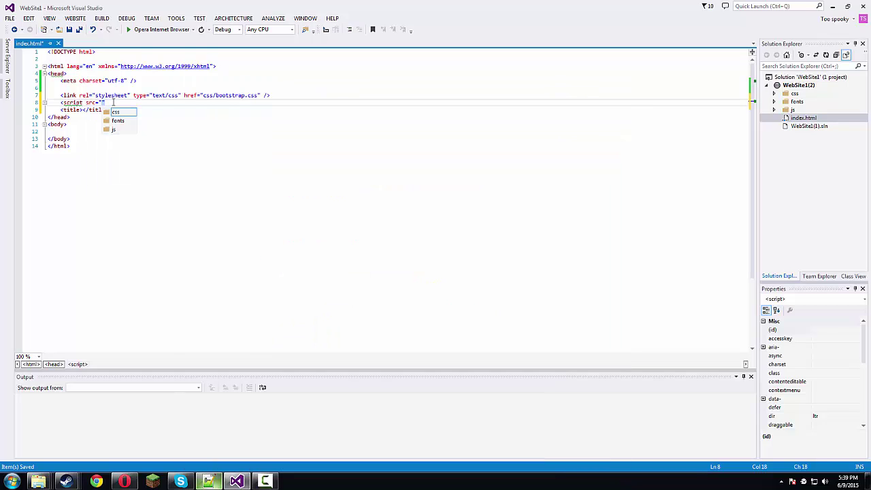
{"action": "type", "text": "js/"}
{"action": "key", "text": "Down"}
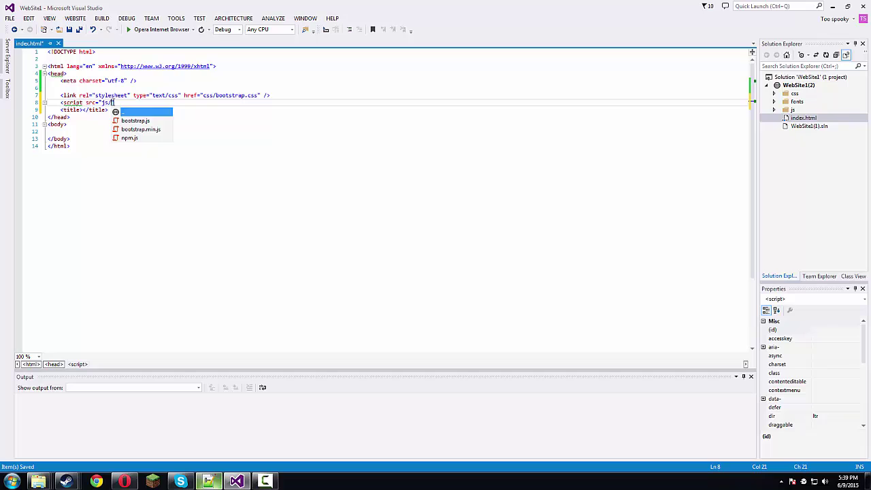
{"action": "key", "text": "Down"}
{"action": "key", "text": "Down"}
{"action": "key", "text": "Up"}
{"action": "key", "text": "Tab"}
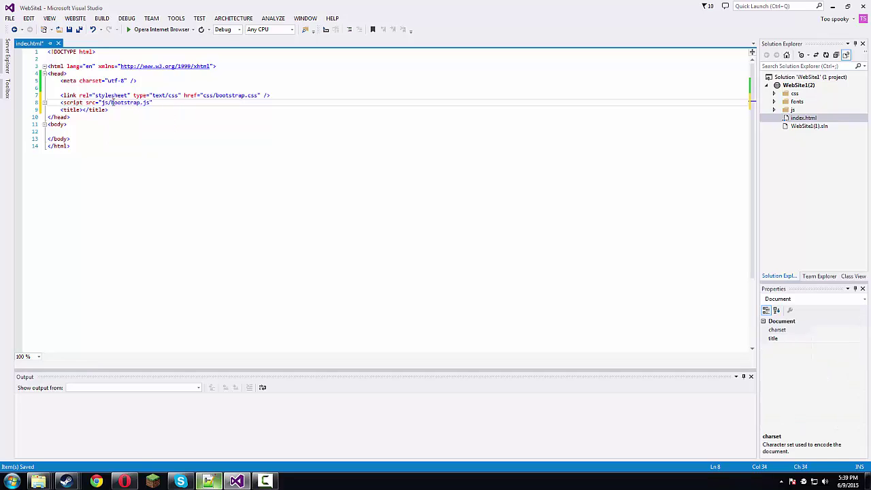
{"action": "type", "text": "\">"}
- Put the closing script tag on the same line and save index.html
{"action": "key", "text": "Return"}
{"action": "key", "text": "ctrl+s"}
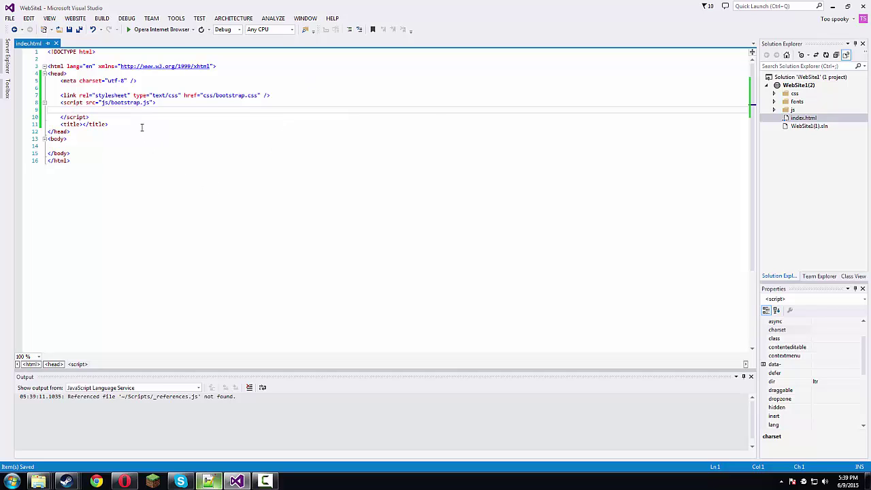
{"action": "left_click", "coordinate": [60, 117]}
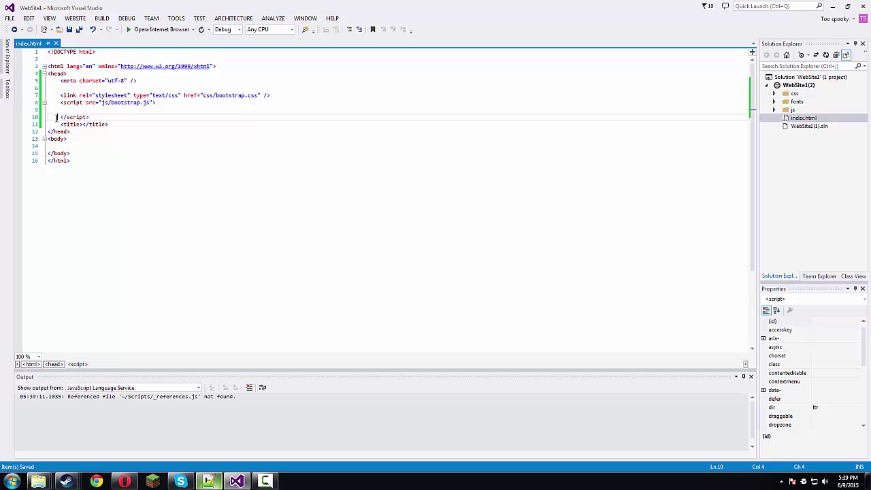
{"action": "key", "text": "BackSpace"}
{"action": "key", "text": "BackSpace"}
{"action": "key", "text": "BackSpace"}
{"action": "key", "text": "BackSpace"}
{"action": "key", "text": "BackSpace"}
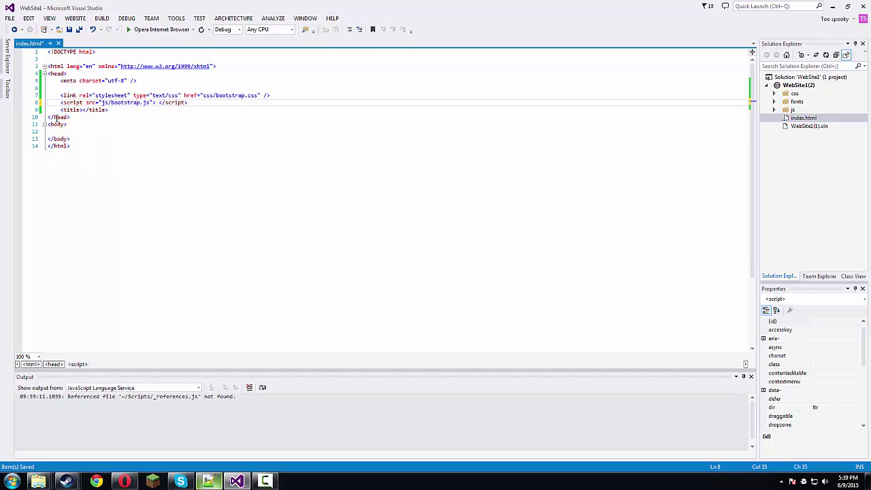
{"action": "key", "text": "ctrl+s"}
- Open index.html in an Opera tab and close the Bootstrap and Guild & Clan tabs
{"action": "double_click", "coordinate": [537, 14]}
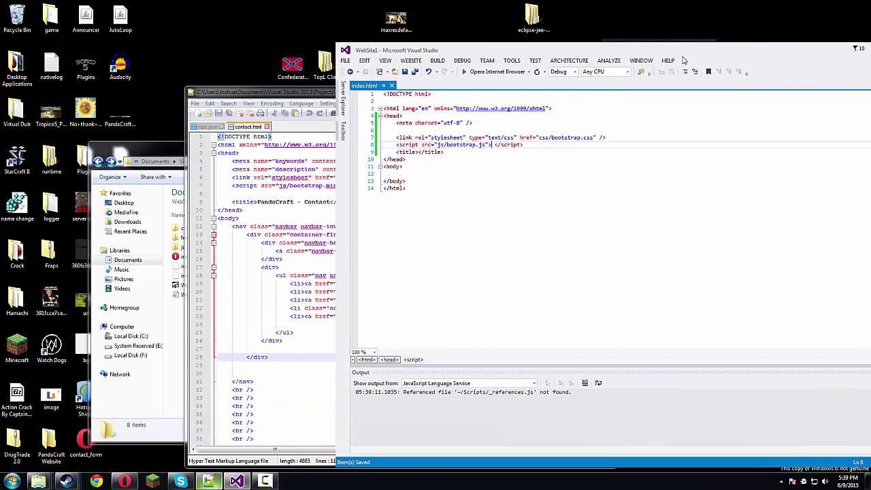
{"action": "left_click_drag", "start_coordinate": [114, 446], "coordinate": [489, 16]}
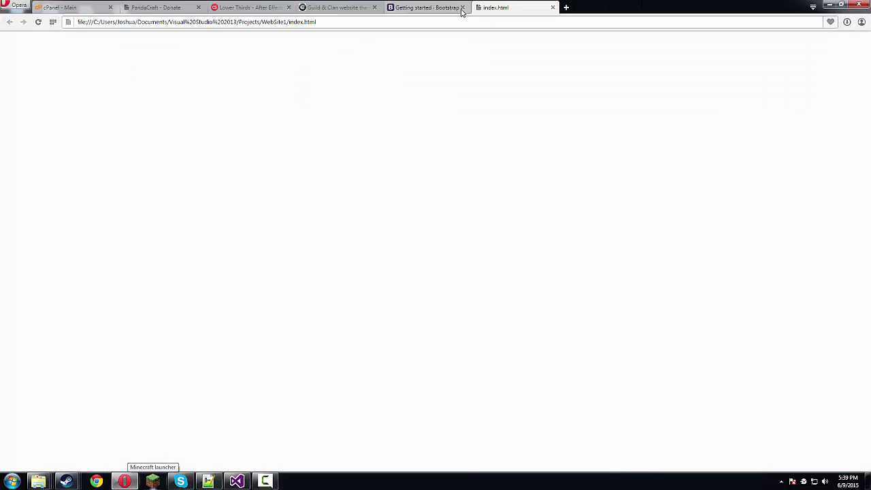
{"action": "left_click", "coordinate": [463, 7]}
{"action": "left_click", "coordinate": [352, 14]}
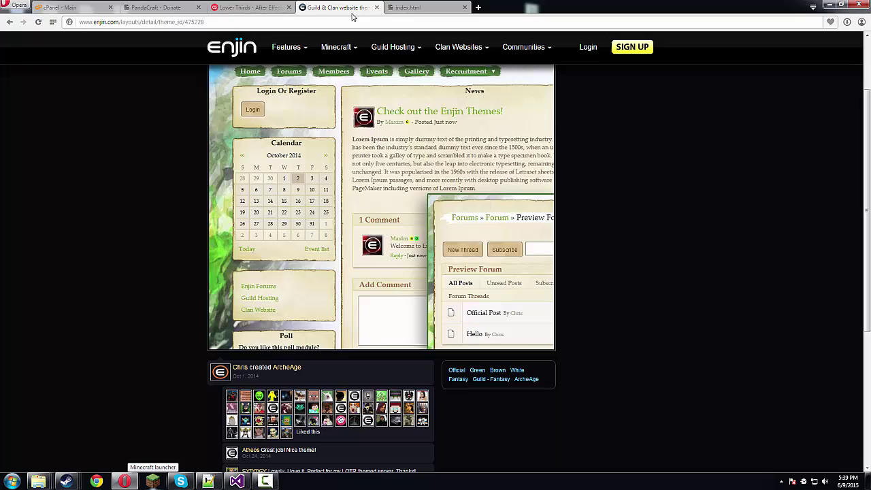
{"action": "left_click", "coordinate": [379, 8]}
{"action": "left_click", "coordinate": [273, 10]}
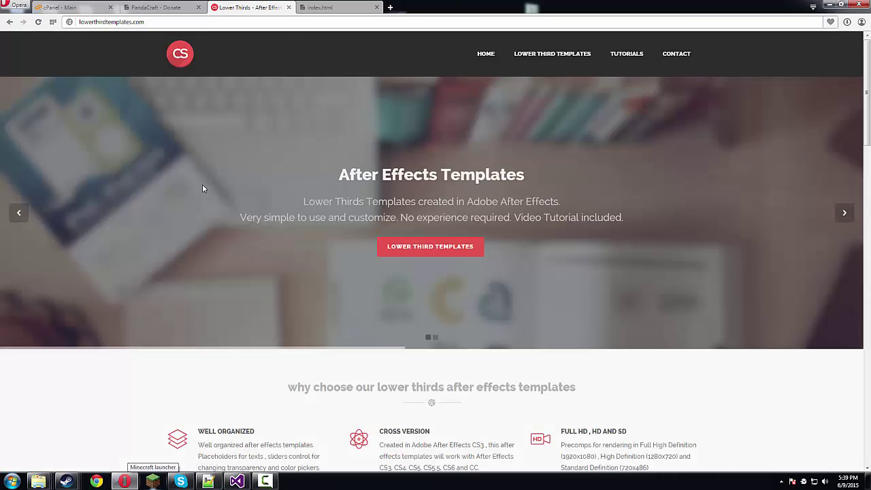
{"action": "scroll", "coordinate": [204, 189], "scroll_direction": "down", "scroll_amount": 2}
{"action": "left_click", "coordinate": [320, 7]}
- Restore Opera's window and return to Visual Studio at the end of the body line
{"action": "left_click", "coordinate": [841, 4]}
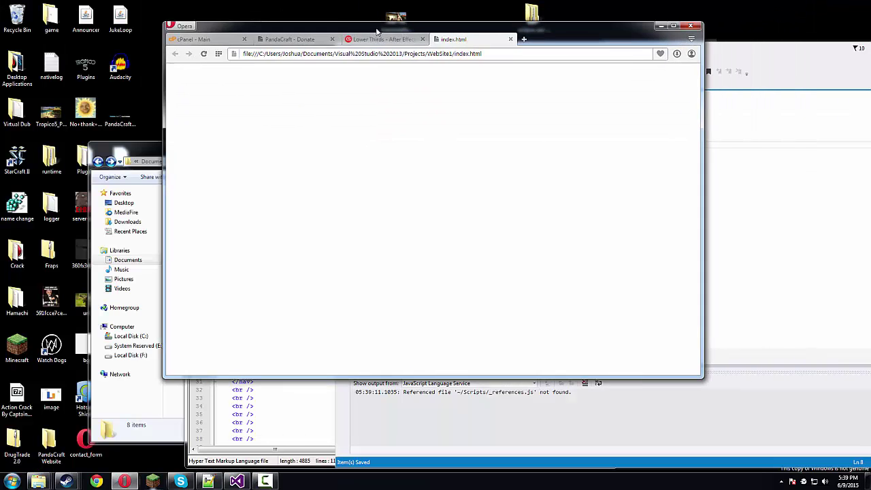
{"action": "left_click", "coordinate": [682, 181]}
{"action": "left_click", "coordinate": [439, 166]}
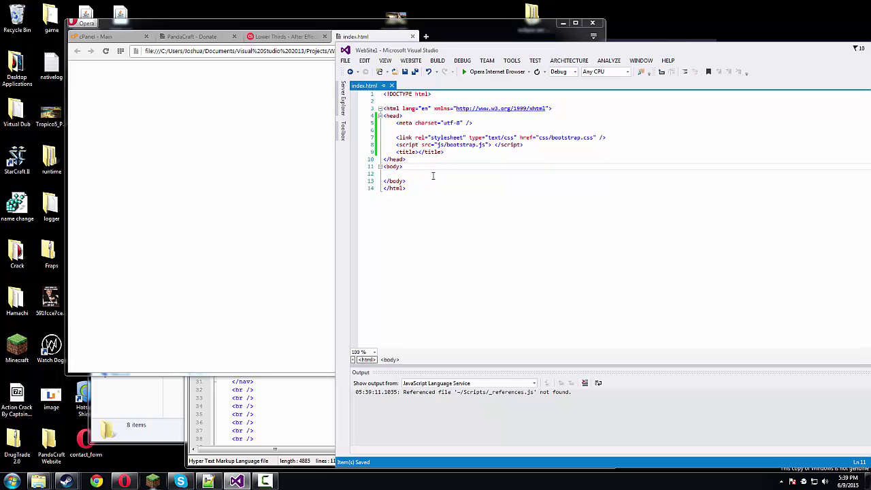
- Insert a div of class "container" with 'Hello World' in the body, save, and reload Opera
{"action": "key", "text": "Return"}
{"action": "type", "text": "<di"}
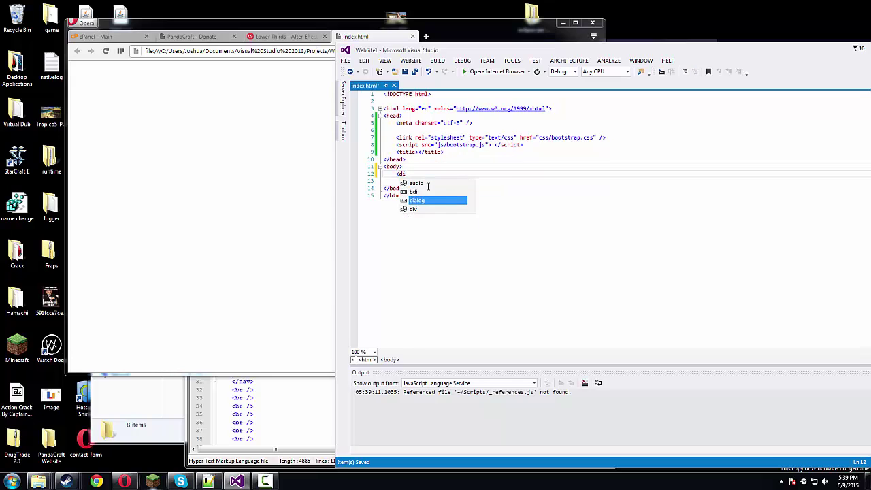
{"action": "type", "text": "v class="}
{"action": "type", "text": "co"}
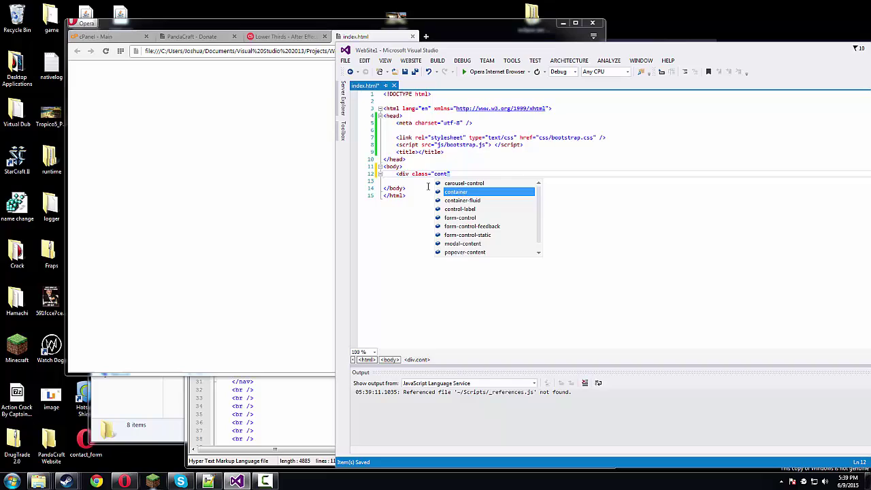
{"action": "type", "text": "ntainer\">"}
{"action": "key", "text": "Return"}
{"action": "key", "text": "ctrl+s"}
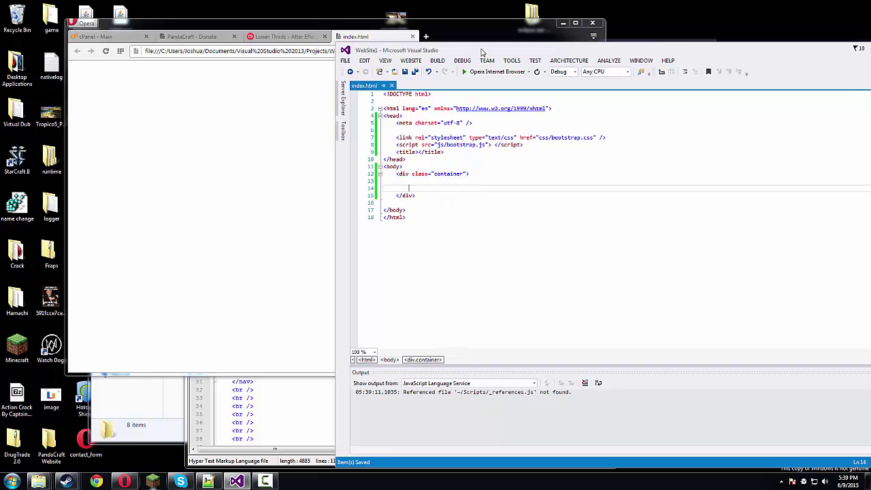
{"action": "key", "text": "Up"}
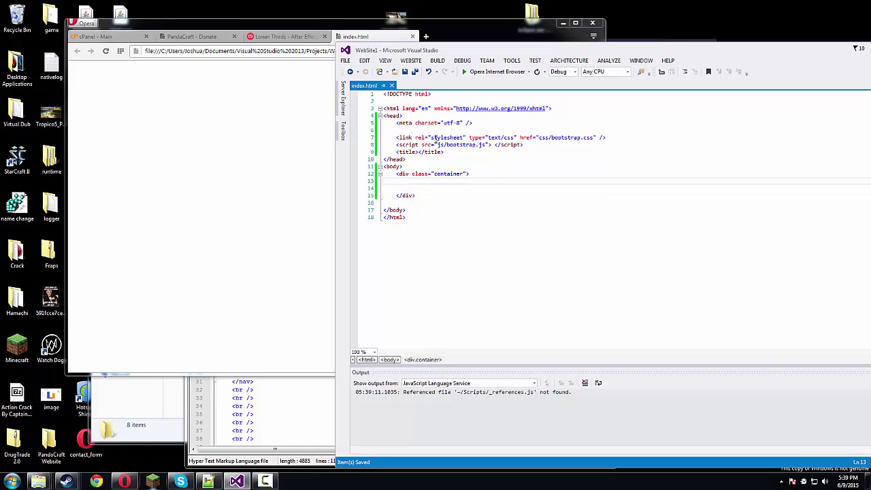
{"action": "type", "text": "Hello World"}
{"action": "left_click", "coordinate": [243, 204]}
{"action": "key", "text": "F5"}
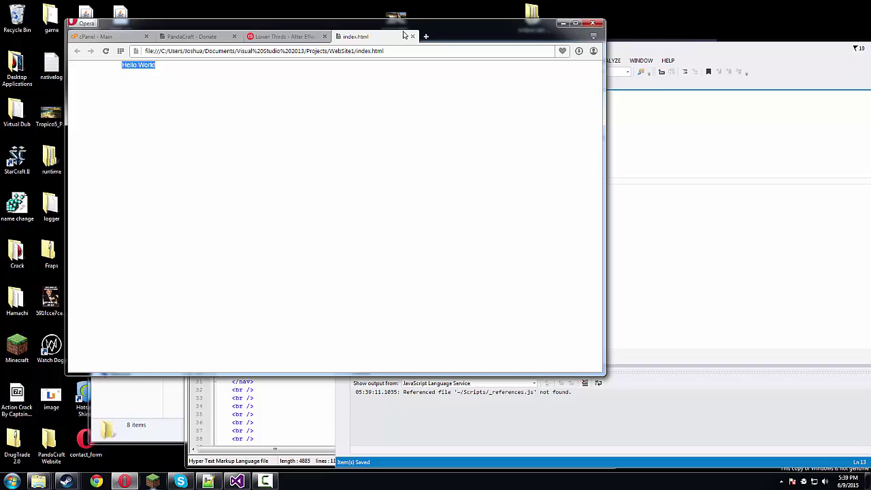
- Maximize the Opera window so the Hello World page fills the screen
{"action": "double_click", "coordinate": [403, 34]}
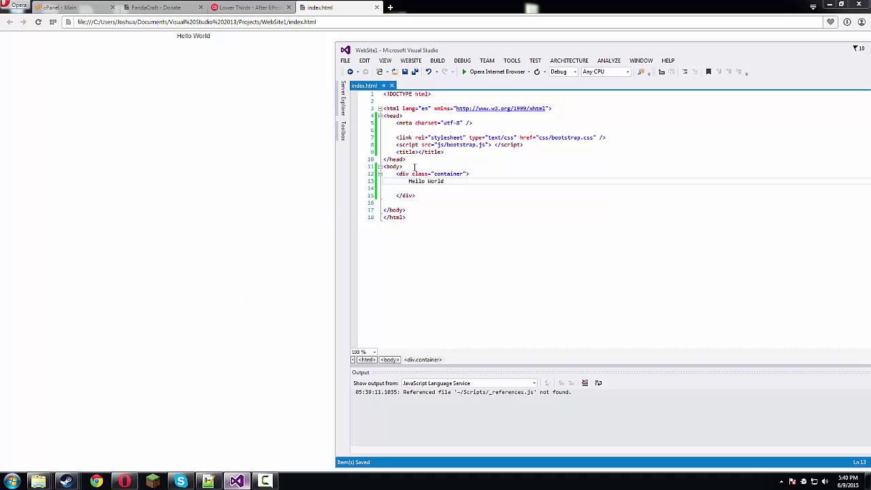
- Try container-fluid on the Hello World div, then revert it to container and save
{"action": "left_click", "coordinate": [462, 174]}
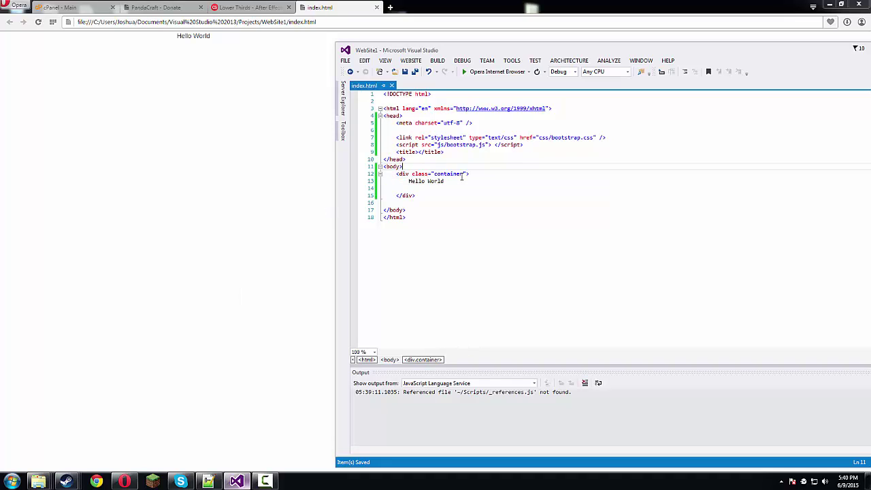
{"action": "type", "text": "-fl"}
{"action": "key", "text": "Tab"}
{"action": "key", "text": "ctrl+s"}
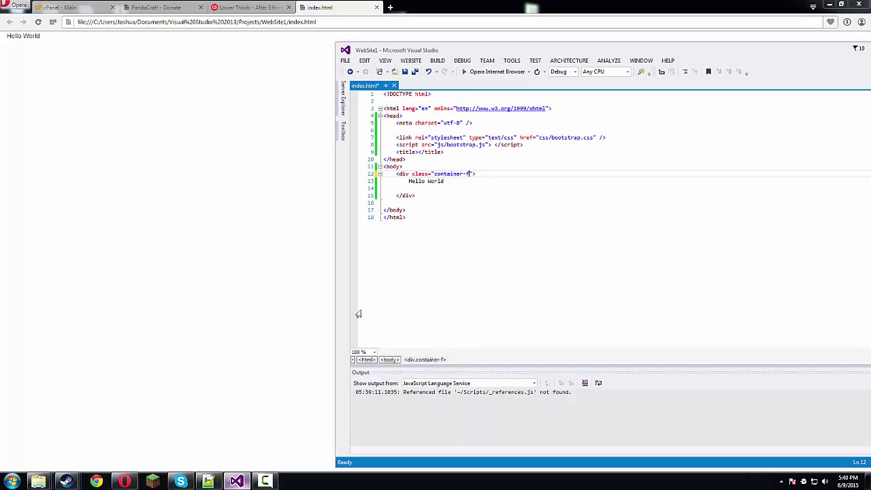
{"action": "key", "text": "ctrl+s"}
{"action": "left_click", "coordinate": [427, 197]}
{"action": "left_click_drag", "start_coordinate": [426, 197], "coordinate": [385, 174]}
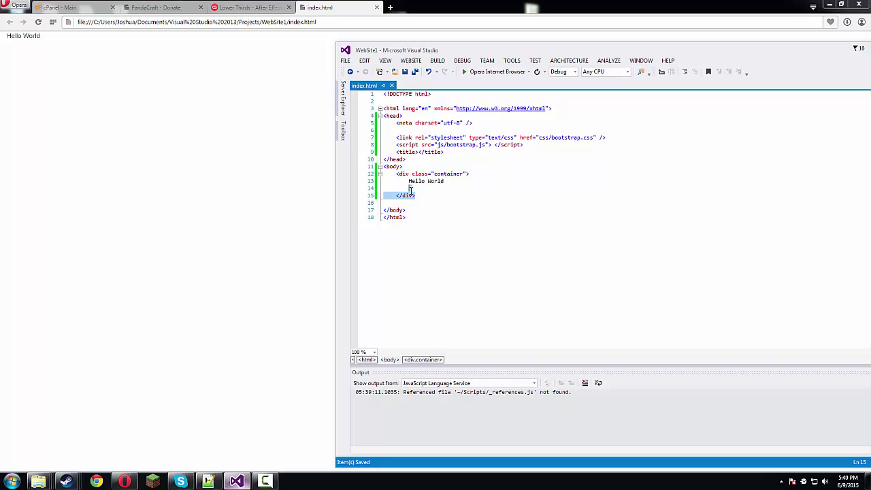
- Remove the container div block, leaving a fresh line for the navbar
{"action": "type", "text": "<!DOCTYPE html>     <html xmlns=\"http://www.w3.org/1999/xhtml\">     <head>         <link rel=\"stylesheet\" href=\"css/bootstrap.css\" type=\"text/css\" />         <link rel=\"stylesheet\" href=\"css/bootstrap.min.css\" type=\"text/css\" />          <title></title>     </head>     <body>         <div class=\"container\">              test         </div>     </body> </html>"}
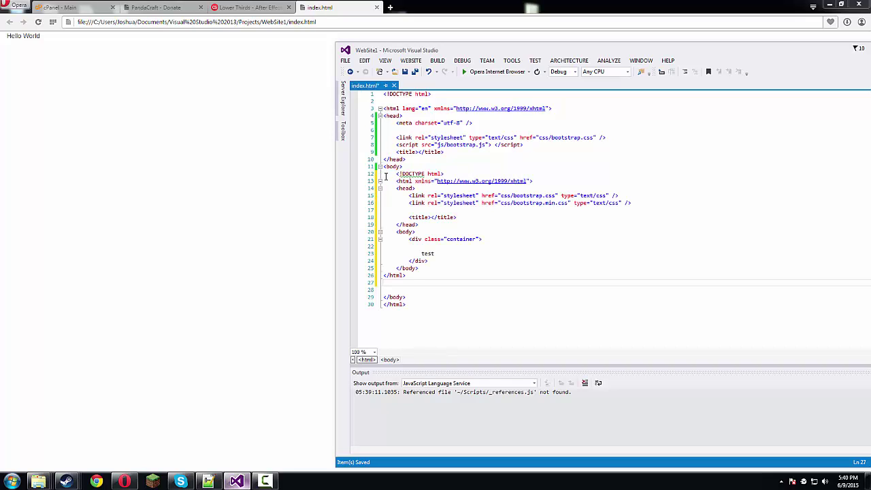
{"action": "left_click", "coordinate": [385, 176], "text": "shift"}
{"action": "key", "text": "shift+Tab"}
{"action": "key", "text": "ctrl+z"}
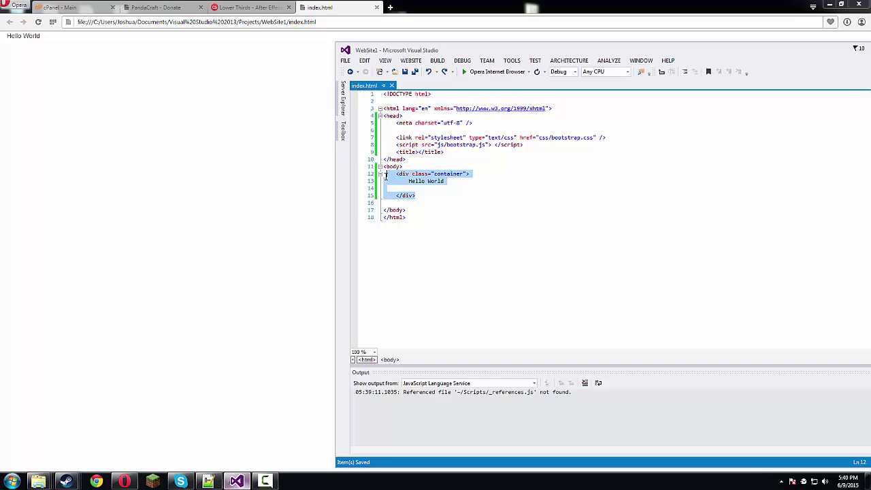
{"action": "key", "text": "Delete"}
{"action": "key", "text": "Return"}
{"action": "type", "text": "<"}
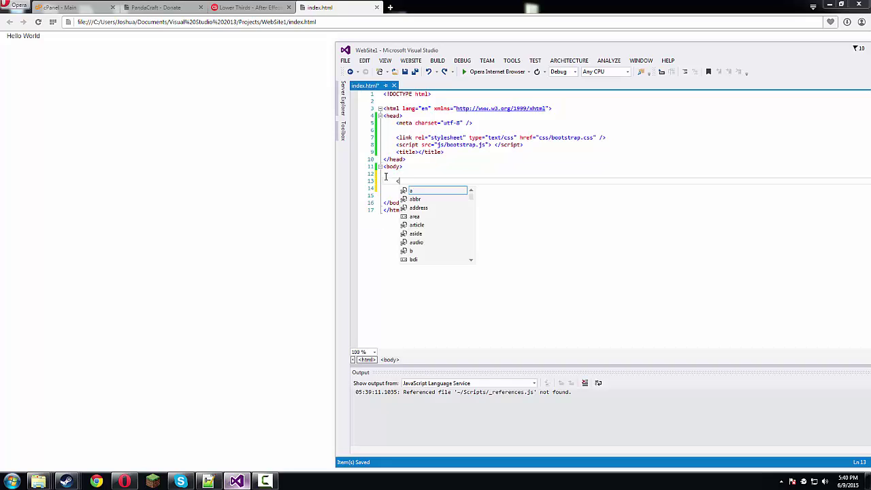
{"action": "type", "text": "div class=\"na"}
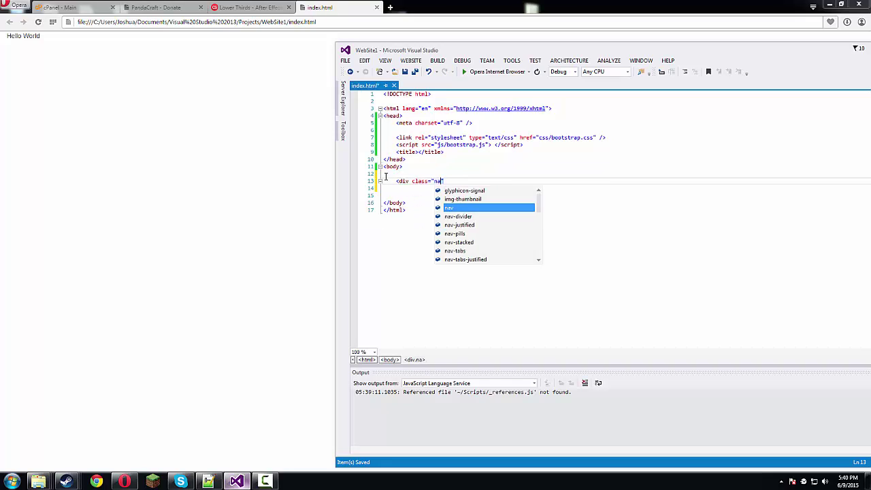
{"action": "type", "text": "vbar"}
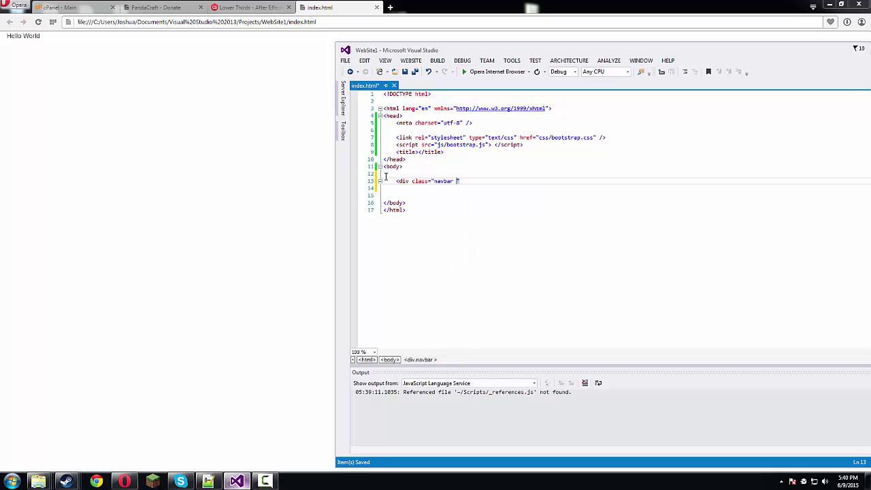
- Tile the Notepad++ contact.html reference on the left beside the Visual Studio code
{"action": "left_click", "coordinate": [217, 480]}
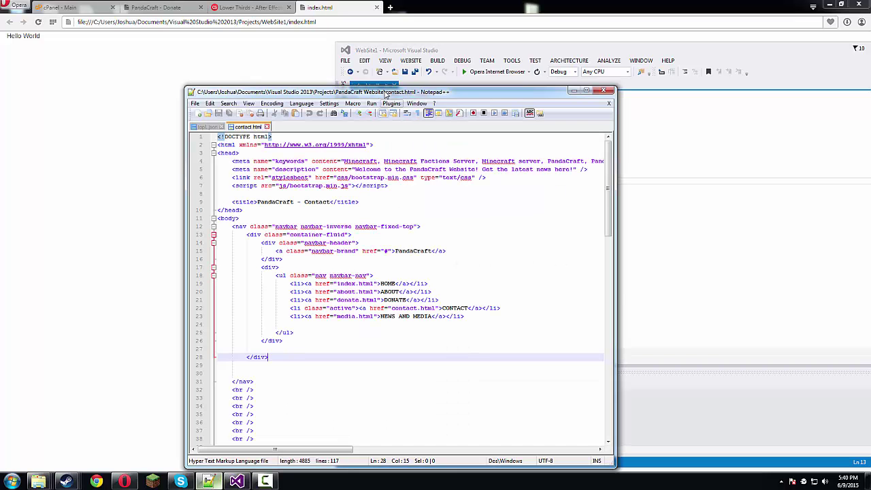
{"action": "left_click_drag", "start_coordinate": [361, 91], "coordinate": [239, 82]}
{"action": "left_click", "coordinate": [524, 57]}
{"action": "left_click_drag", "start_coordinate": [524, 58], "coordinate": [700, 45]}
- Give the div navbar-inverse navbar-fixed-top classes and close it with a blank line inside
{"action": "left_click", "coordinate": [616, 175]}
{"action": "left_click", "coordinate": [587, 169]}
{"action": "type", "text": "<div class=\"navbar nav"}
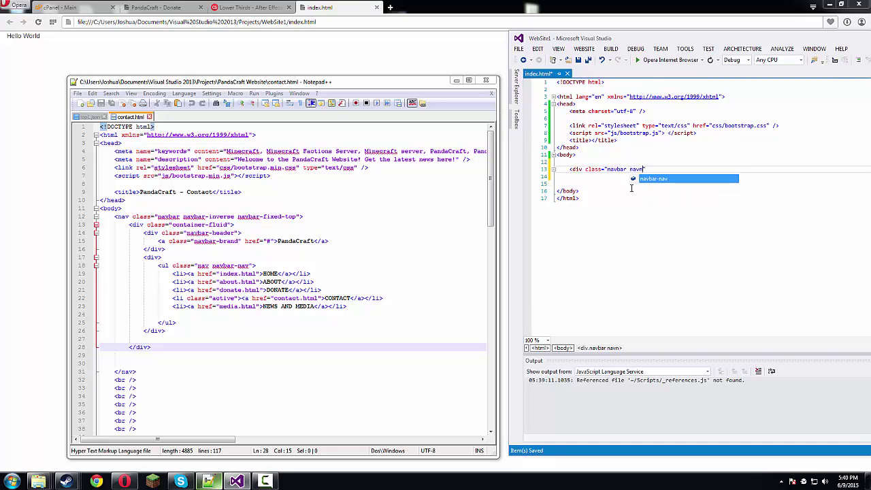
{"action": "type", "text": "nav"}
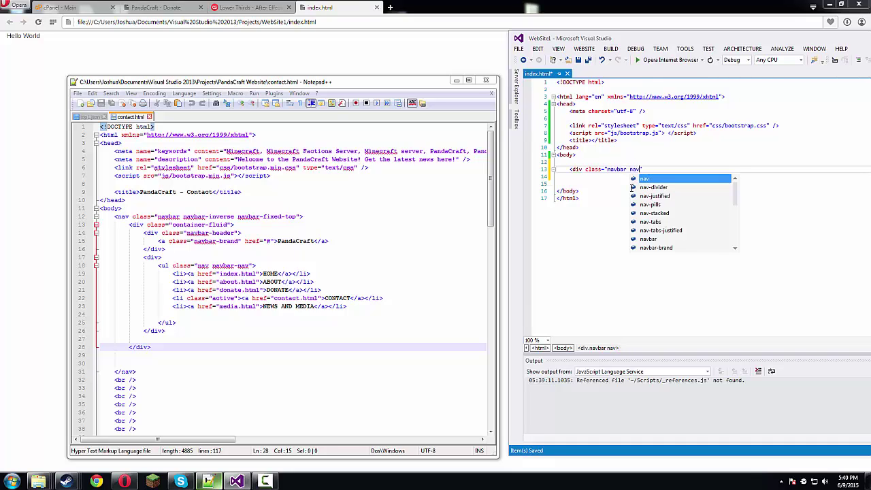
{"action": "type", "text": "bar-inverse"}
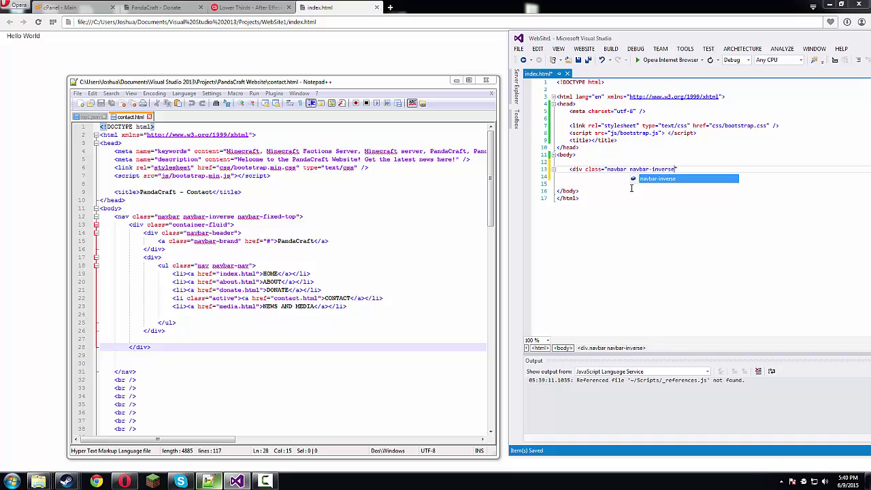
{"action": "type", "text": "\""}
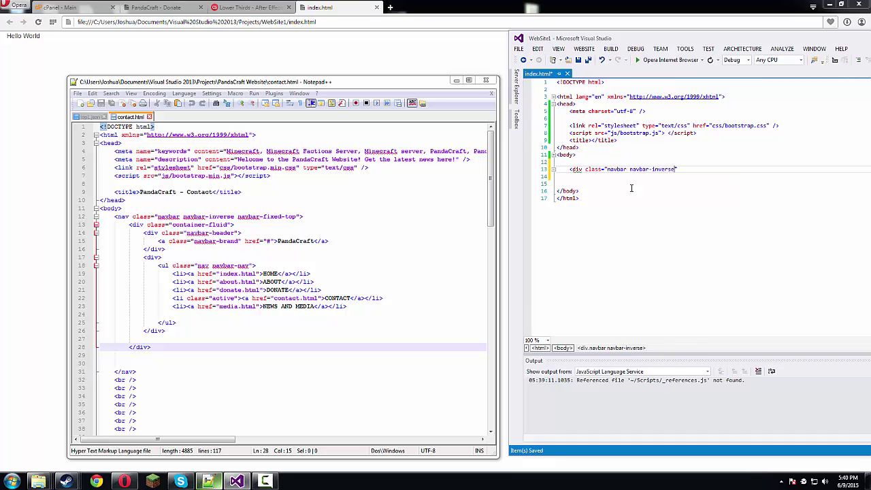
{"action": "type", "text": " navbar"}
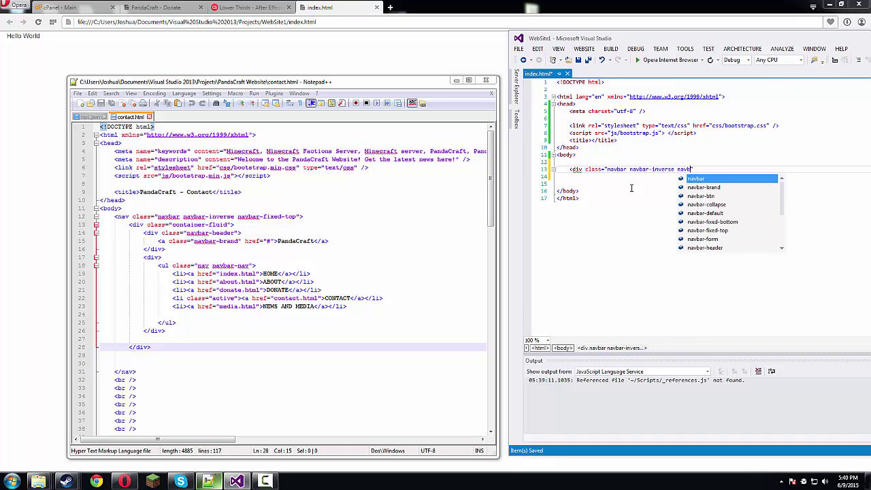
{"action": "type", "text": "-fixed-top\">"}
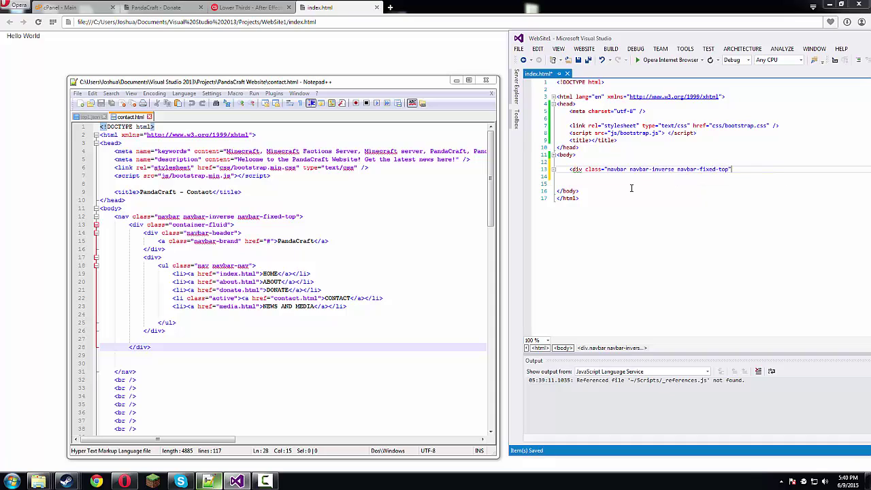
{"action": "key", "text": "Return"}
{"action": "key", "text": "Return"}
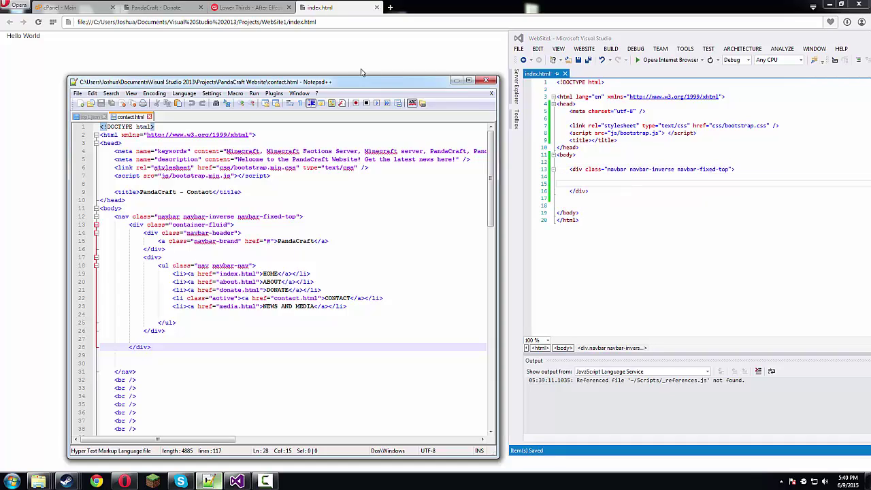
- Preview the dark navbar in Opera, then swap inverse for the light navbar-default style
{"action": "key", "text": "ctrl+shift+w"}
{"action": "key", "text": "alt+Tab"}
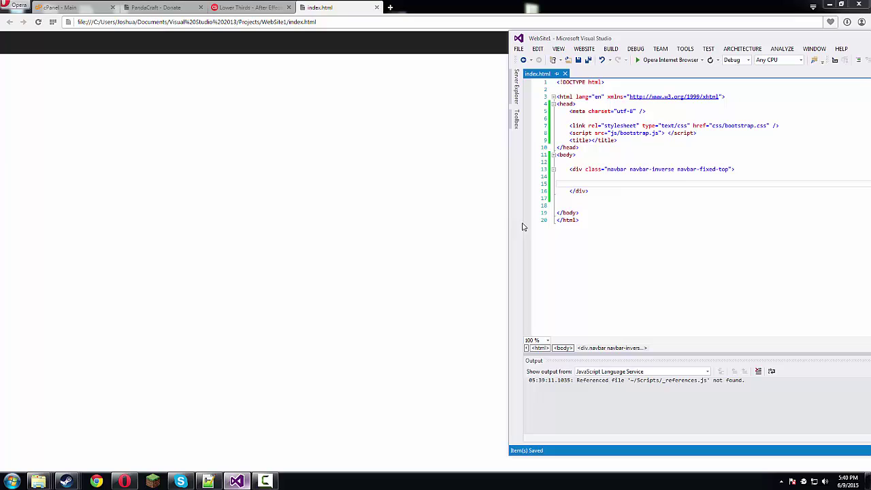
{"action": "double_click", "coordinate": [661, 168]}
{"action": "key", "text": "BackSpace"}
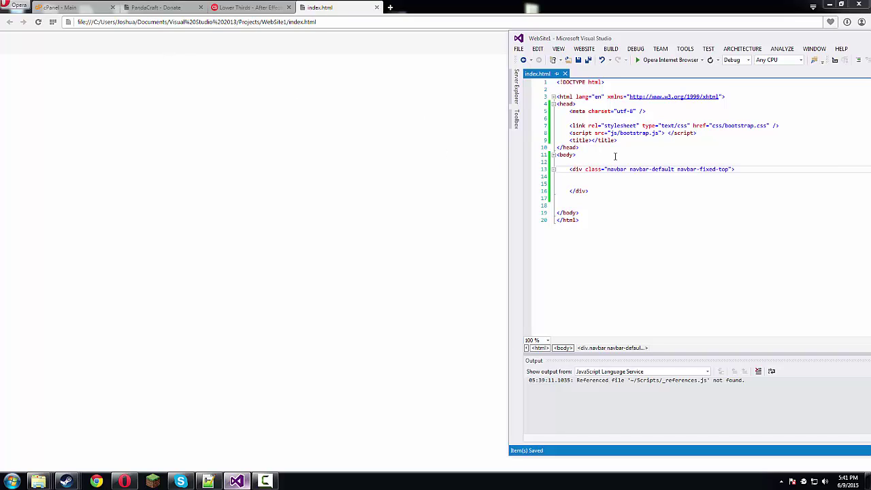
{"action": "double_click", "coordinate": [706, 169]}
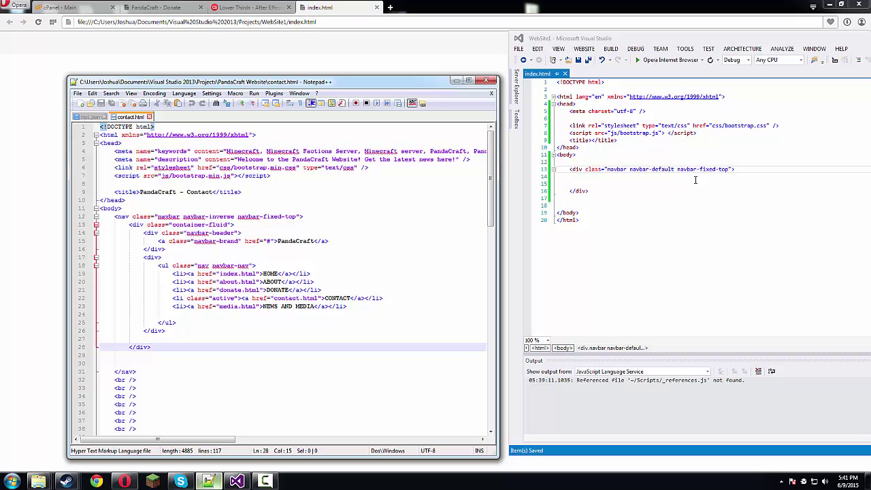
{"action": "left_click", "coordinate": [698, 169]}
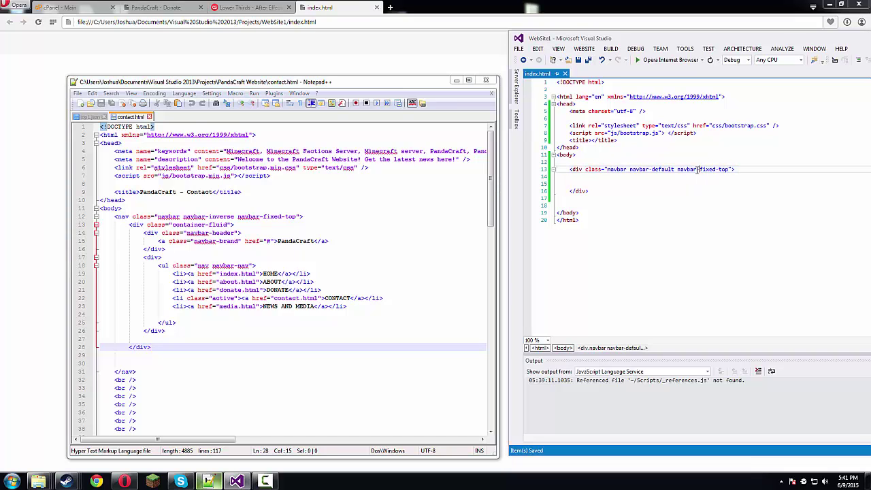
{"action": "left_click_drag", "start_coordinate": [677, 170], "coordinate": [730, 170]}
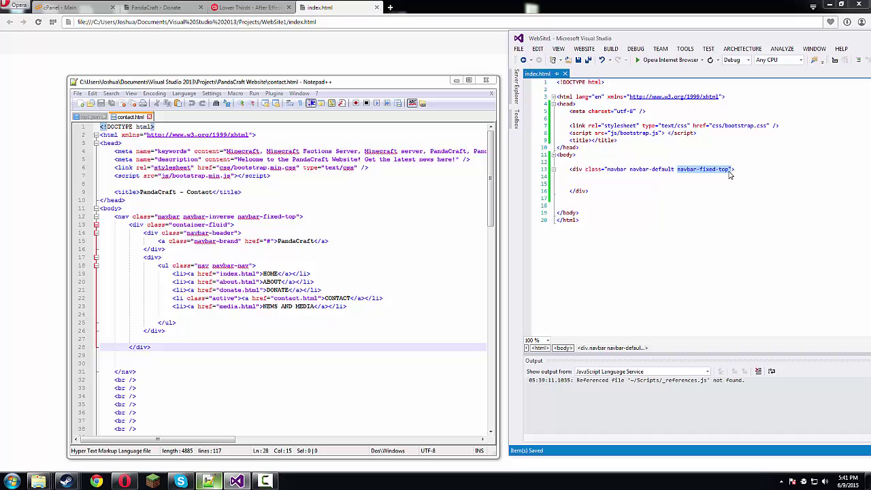
{"action": "left_click", "coordinate": [680, 171]}
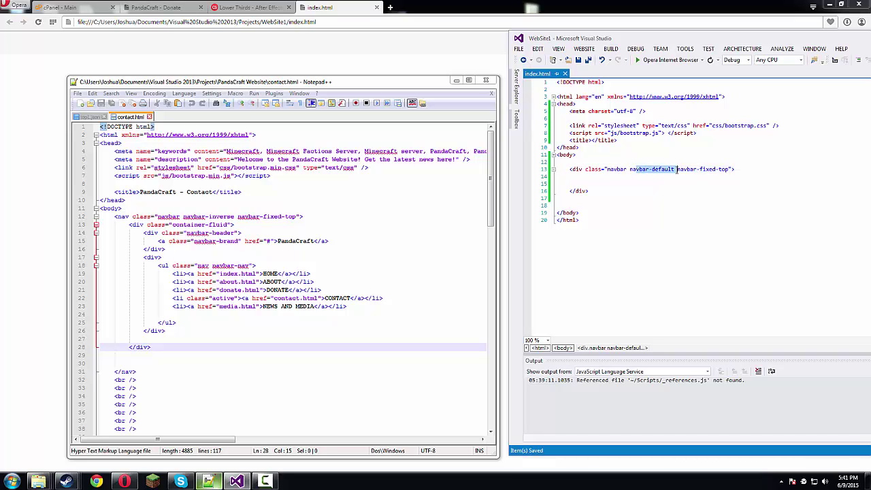
- Change the class back to navbar-inverse, save, and reload Opera to show the dark bar
{"action": "double_click", "coordinate": [663, 169]}
{"action": "type", "text": "invs"}
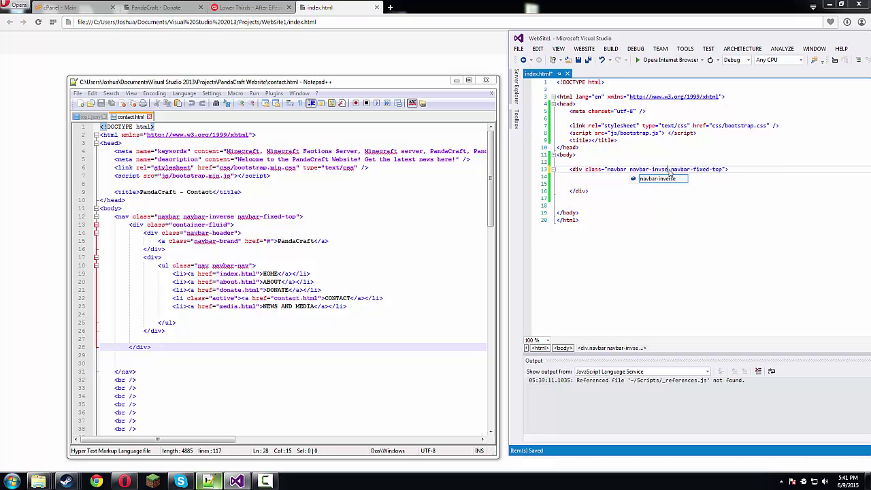
{"action": "type", "text": "e"}
{"action": "key", "text": "Tab"}
{"action": "key", "text": "ctrl+s"}
{"action": "left_click", "coordinate": [311, 54]}
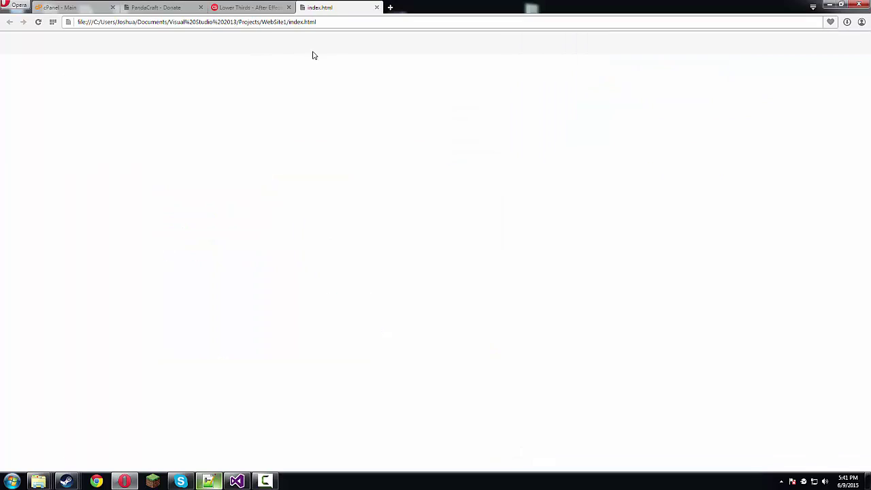
{"action": "key", "text": "F5"}
{"action": "left_click", "coordinate": [232, 481]}
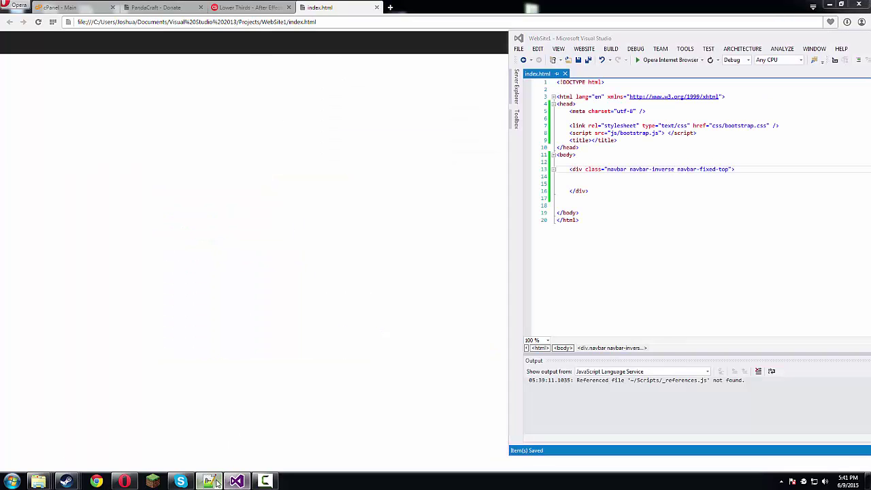
{"action": "left_click", "coordinate": [207, 481]}
- Inside the navbar, add a container div holding a navbar-header div with 'Test', and save
{"action": "left_click", "coordinate": [687, 186]}
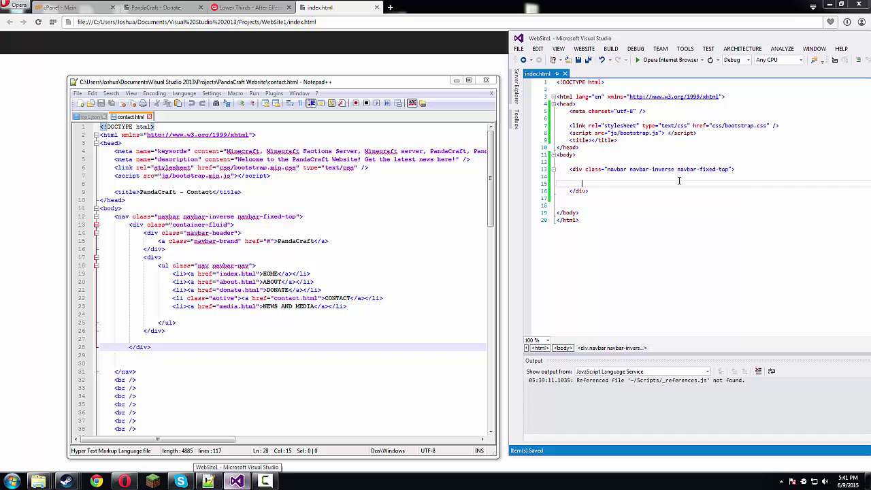
{"action": "left_click", "coordinate": [678, 181]}
{"action": "type", "text": "<"}
{"action": "key", "text": "BackSpace"}
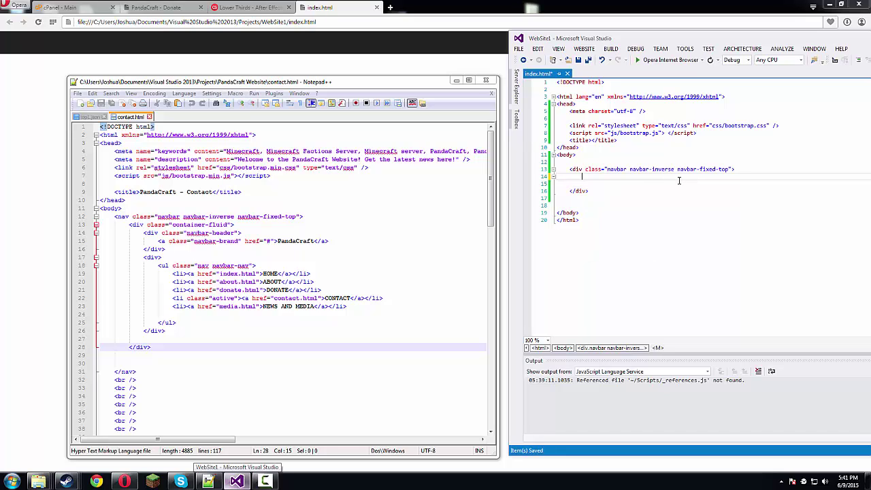
{"action": "type", "text": "<div class=\""}
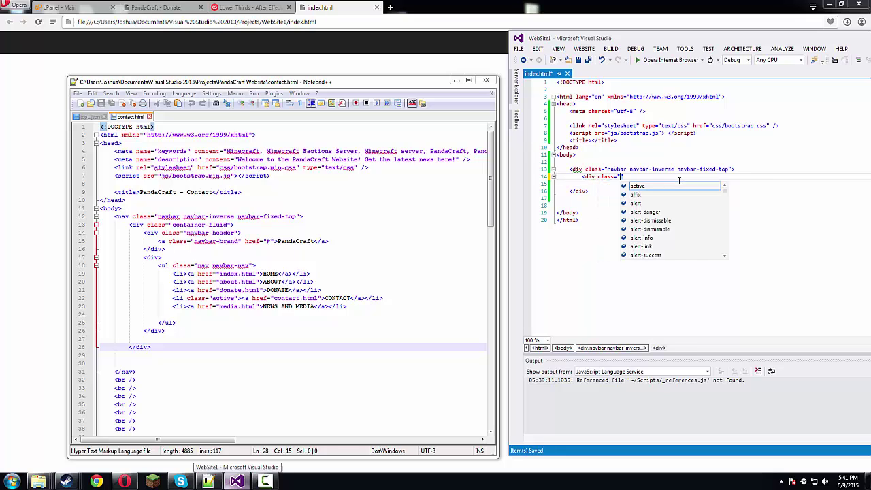
{"action": "type", "text": "container-fluid"}
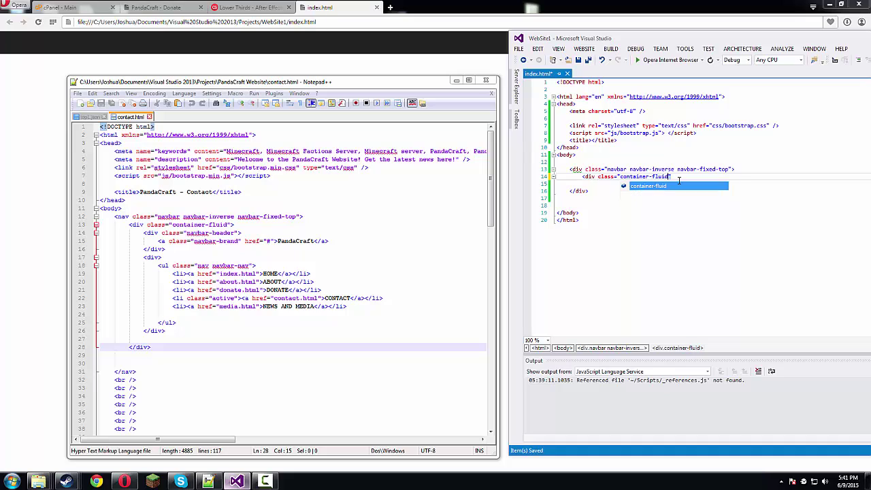
{"action": "type", "text": "\"></div>"}
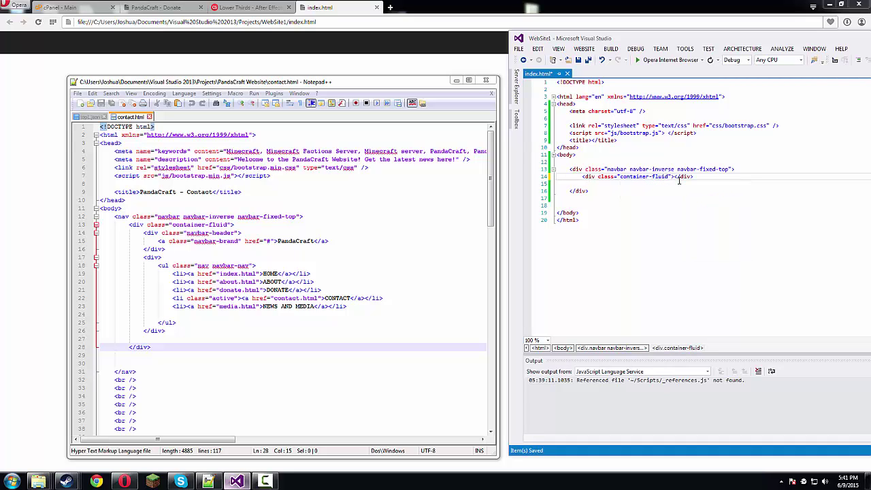
{"action": "key", "text": "Left"}
{"action": "key", "text": "Left"}
{"action": "key", "text": "BackSpace"}
{"action": "key", "text": "BackSpace"}
{"action": "key", "text": "BackSpace"}
{"action": "key", "text": "BackSpace"}
{"action": "key", "text": "BackSpace"}
{"action": "key", "text": "BackSpace"}
{"action": "key", "text": "Return"}
{"action": "key", "text": "Return"}
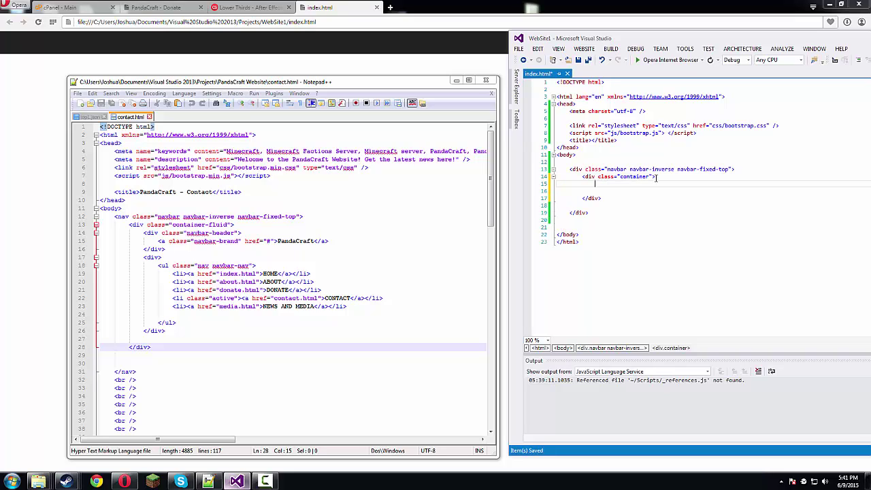
{"action": "type", "text": "<div class=\"c"}
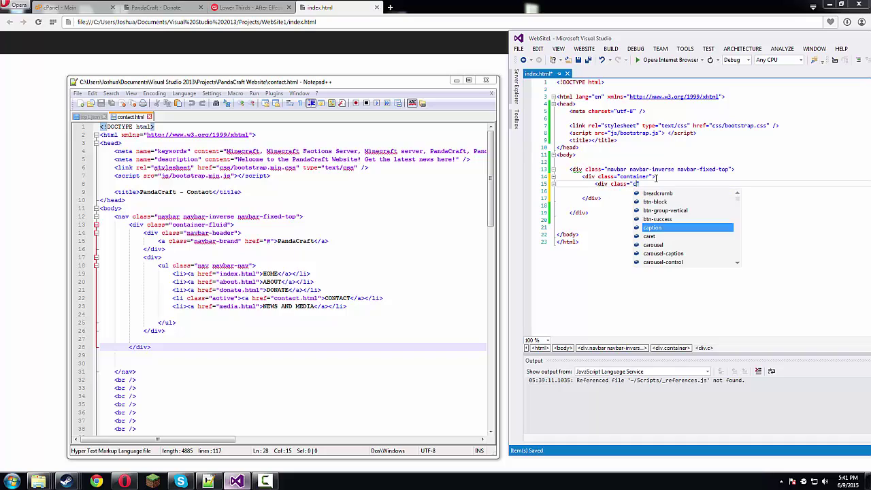
{"action": "key", "text": "BackSpace"}
{"action": "type", "text": "navbar-heade"}
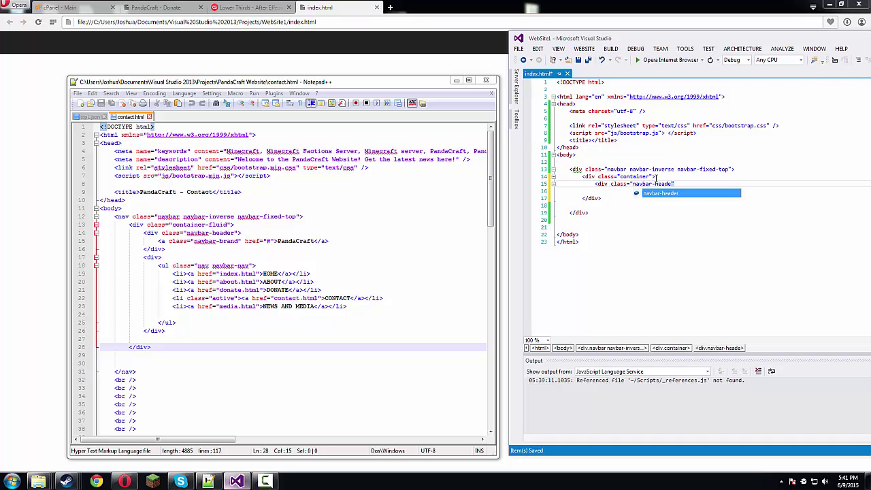
{"action": "type", "text": "r\">"}
{"action": "key", "text": "Return"}
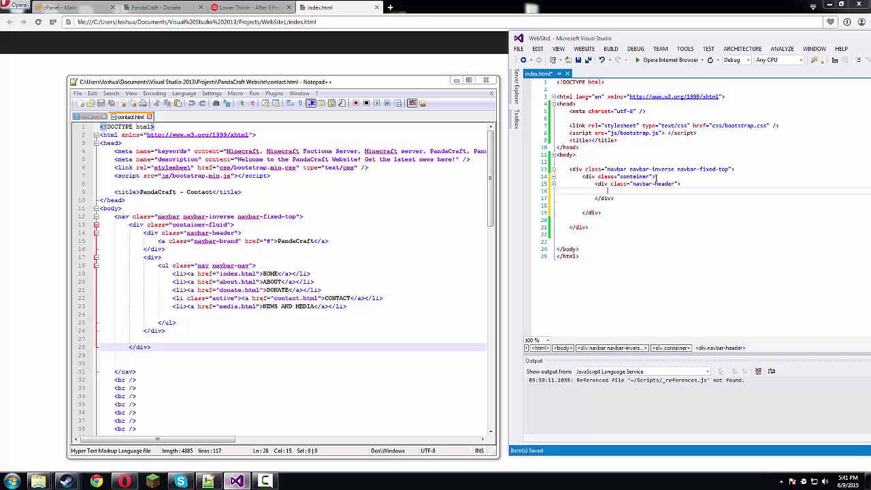
{"action": "type", "text": "Test"}
{"action": "key", "text": "ctrl+s"}
- Add a navbar-brand link with href '#' inside navbar-header and clear its old text
{"action": "left_click", "coordinate": [446, 36]}
{"action": "left_click", "coordinate": [236, 481]}
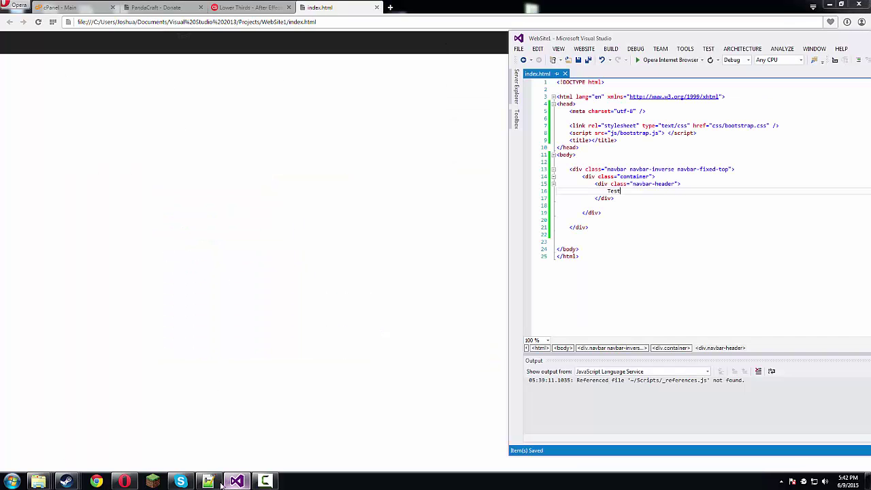
{"action": "left_click", "coordinate": [209, 481]}
{"action": "left_click", "coordinate": [236, 481]}
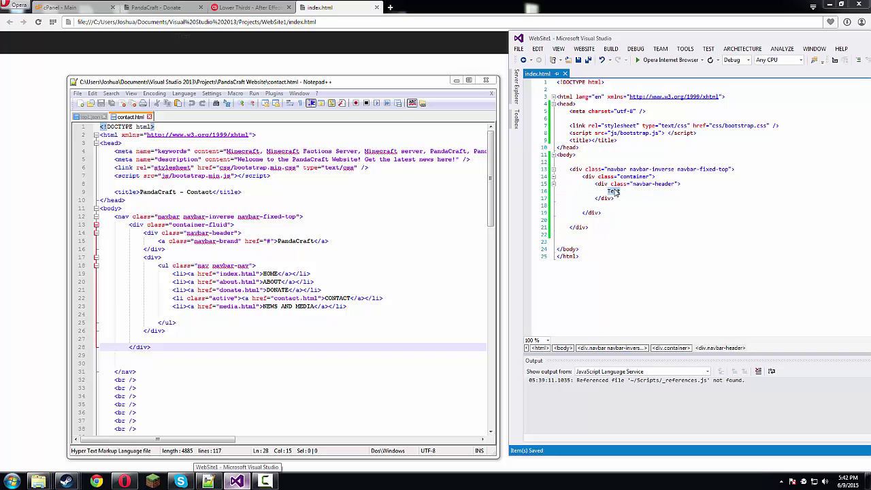
{"action": "type", "text": "<a clas"}
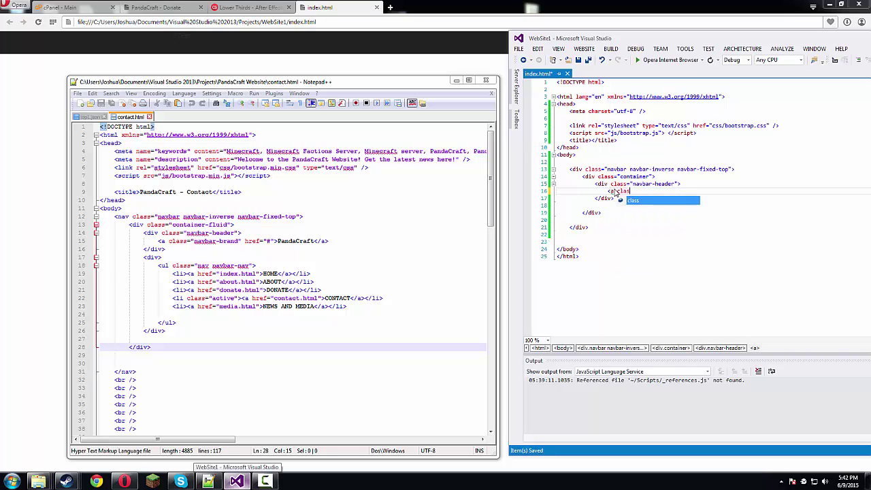
{"action": "type", "text": "s=\"navbar"}
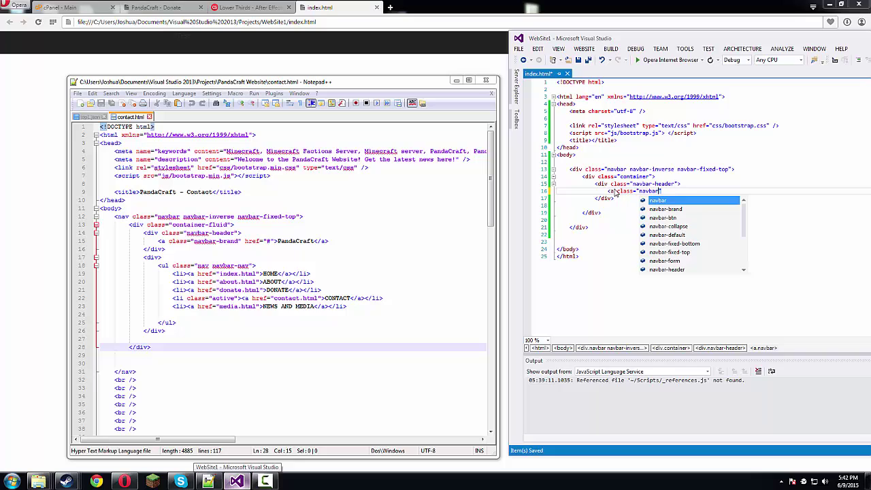
{"action": "type", "text": "-bran"}
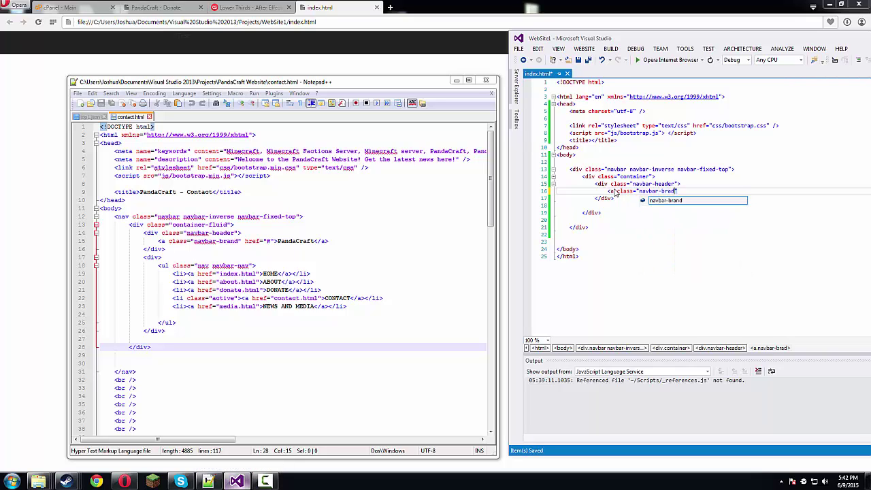
{"action": "type", "text": "d"}
{"action": "key", "text": "Return"}
{"action": "type", "text": "></a>"}
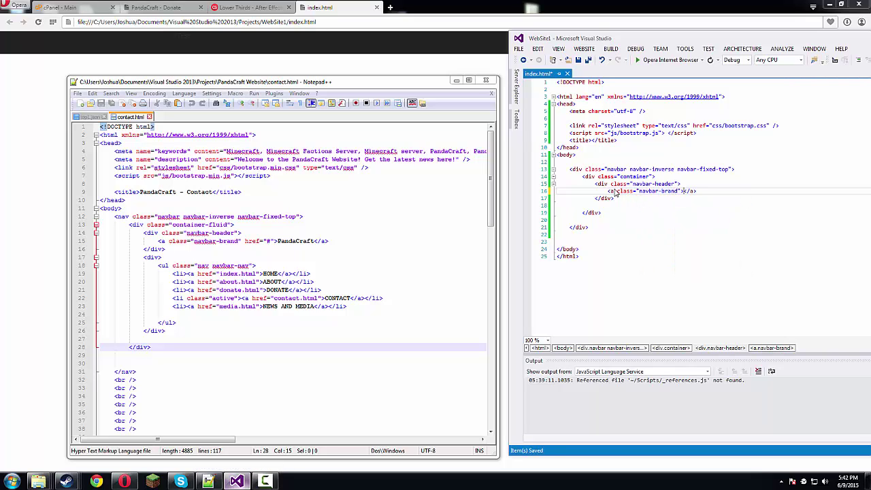
{"action": "key", "text": "Left"}
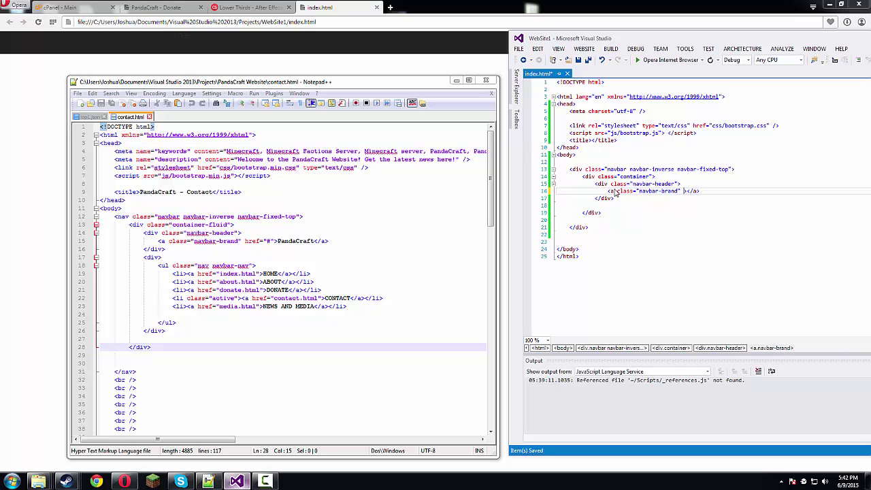
{"action": "type", "text": "href="}
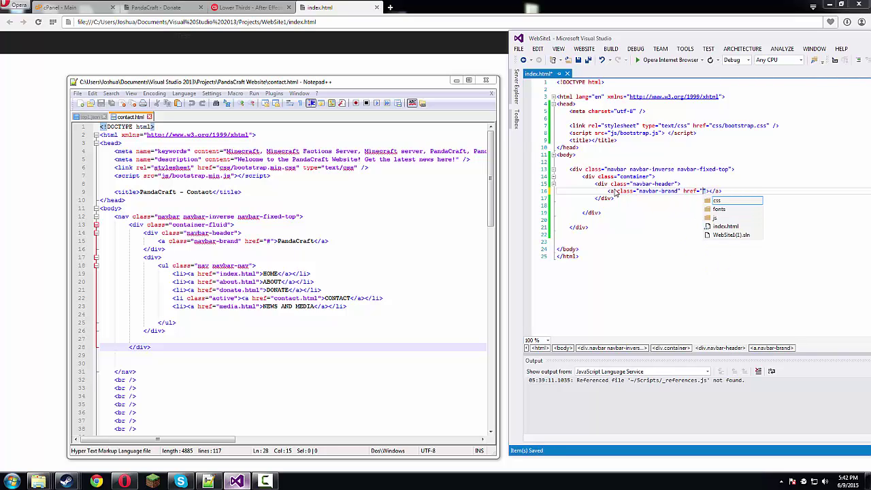
{"action": "type", "text": "#4"}
{"action": "key", "text": "BackSpace"}
{"action": "key", "text": "BackSpace"}
{"action": "key", "text": "Right"}
{"action": "type", "text": "#"}
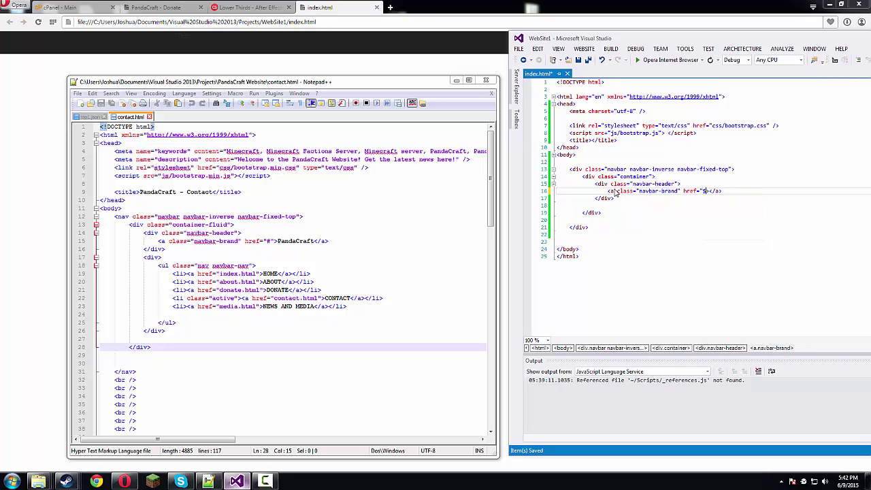
{"action": "type", "text": "\">"}
{"action": "type", "text": "Mine"}
{"action": "type", "text": "craft Server"}
{"action": "key", "text": "BackSpace"}
{"action": "key", "text": "BackSpace"}
{"action": "key", "text": "BackSpace"}
{"action": "key", "text": "BackSpace"}
{"action": "key", "text": "BackSpace"}
{"action": "key", "text": "BackSpace"}
{"action": "key", "text": "BackSpace"}
{"action": "key", "text": "BackSpace"}
{"action": "key", "text": "BackSpace"}
{"action": "type", "text": "Server Name"}
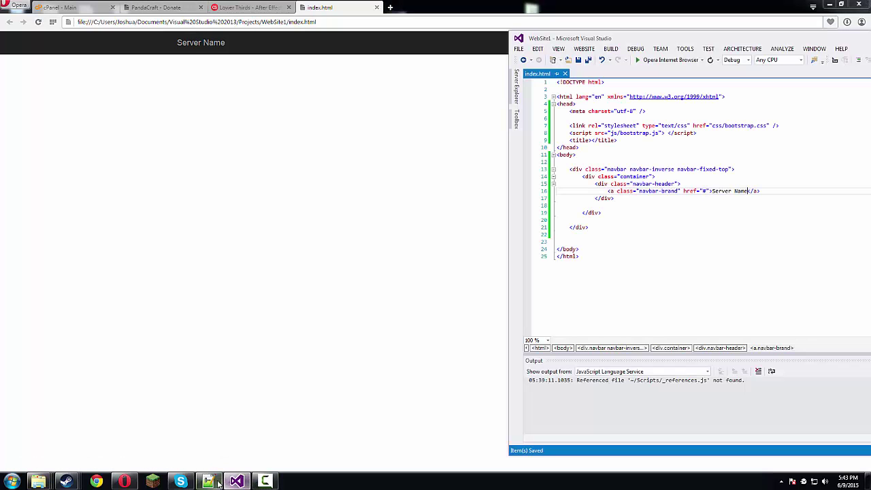
- Move the Notepad++ reference window lower and return to the navbar code
{"action": "left_click", "coordinate": [215, 482]}
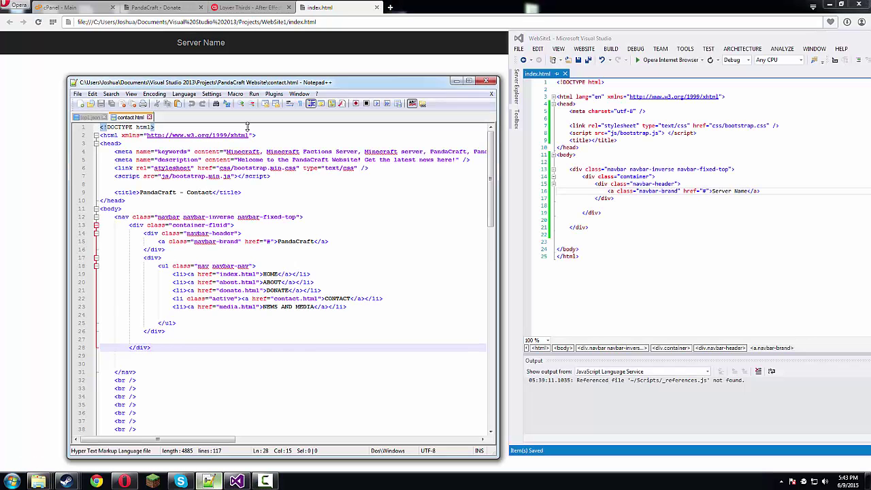
{"action": "left_click_drag", "start_coordinate": [286, 82], "coordinate": [286, 138]}
{"action": "left_click", "coordinate": [631, 184]}
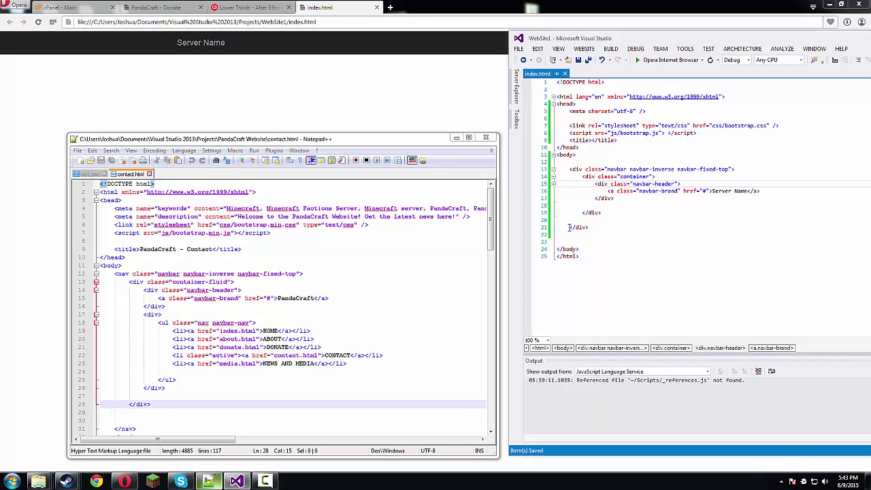
{"action": "key", "text": "Up"}
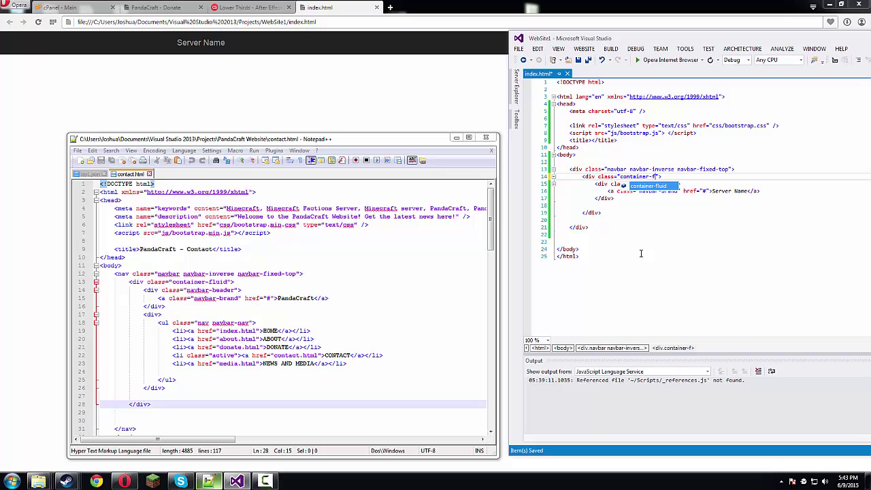
{"action": "type", "text": "uid"}
{"action": "key", "text": "ctrl+s"}
{"action": "left_click", "coordinate": [484, 88]}
{"action": "key", "text": "F5"}
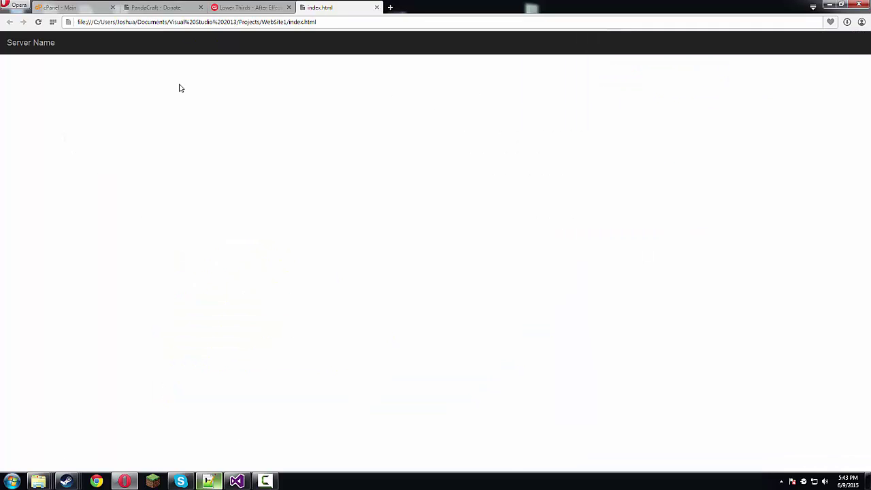
{"action": "left_click", "coordinate": [236, 482]}
{"action": "key", "text": "BackSpace"}
{"action": "key", "text": "BackSpace"}
{"action": "key", "text": "BackSpace"}
{"action": "key", "text": "BackSpace"}
{"action": "key", "text": "BackSpace"}
{"action": "key", "text": "BackSpace"}
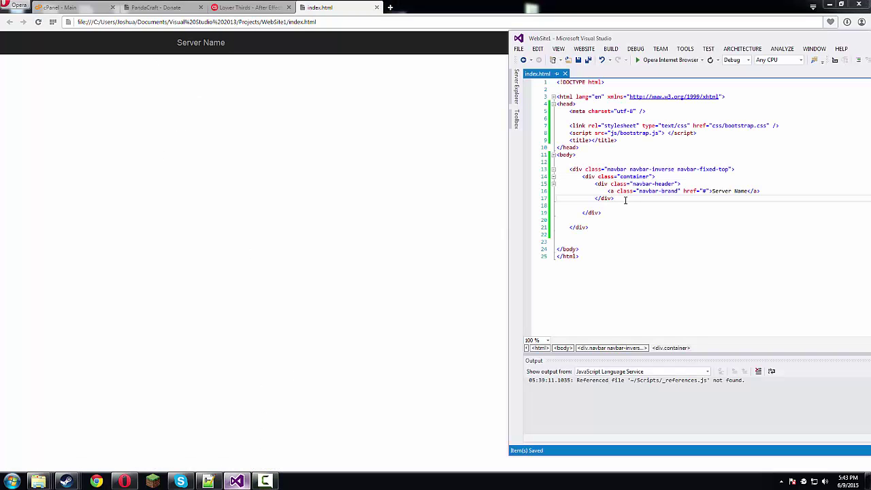
- Add a div with a nav navbar-nav ul after the navbar header, then minimize Notepad++
{"action": "left_click", "coordinate": [599, 213]}
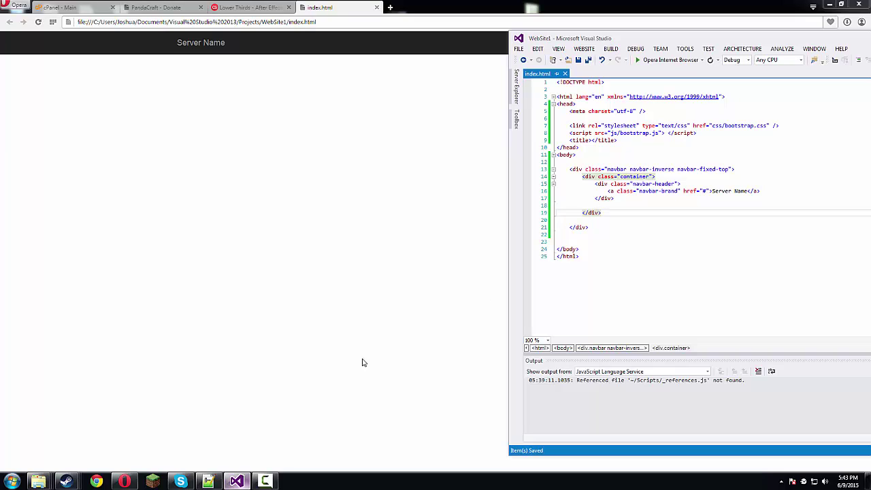
{"action": "left_click", "coordinate": [209, 482]}
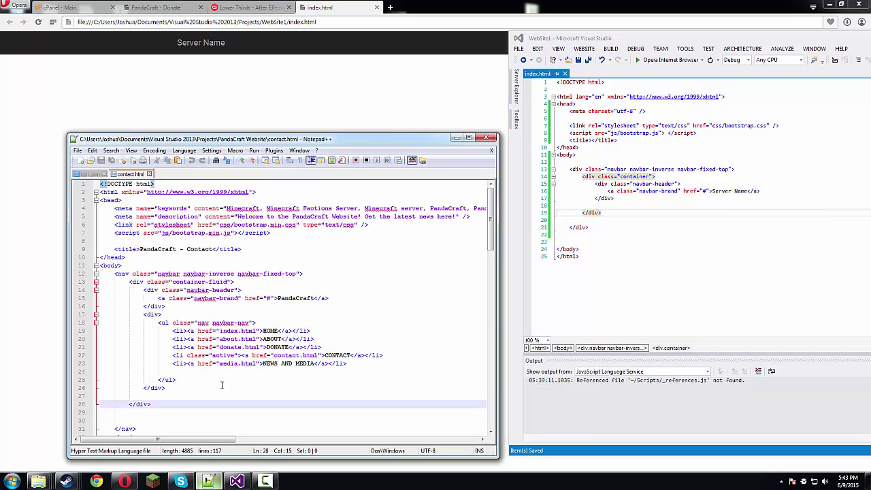
{"action": "left_click", "coordinate": [152, 390]}
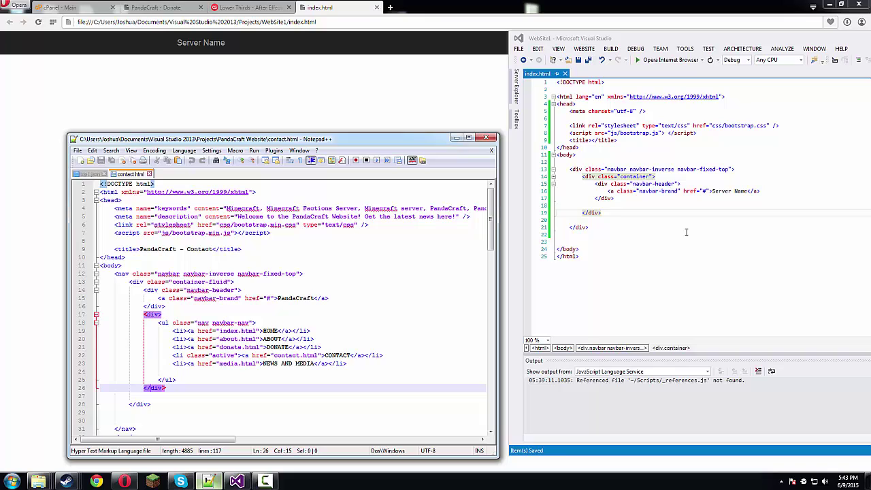
{"action": "left_click", "coordinate": [613, 207]}
{"action": "type", "text": "<"}
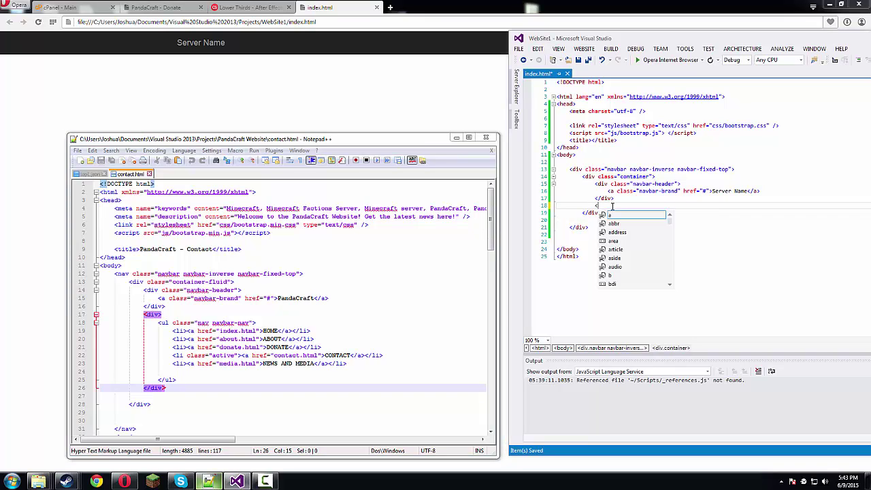
{"action": "type", "text": "div >"}
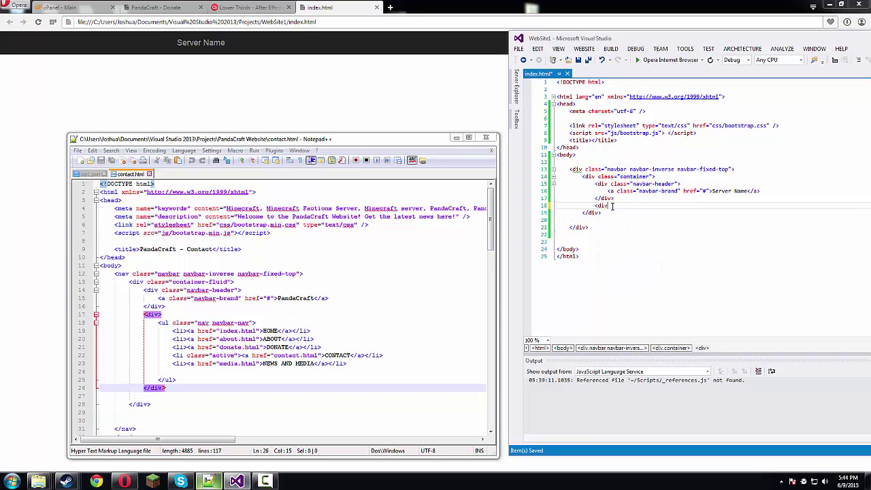
{"action": "key", "text": "Return"}
{"action": "key", "text": "Return"}
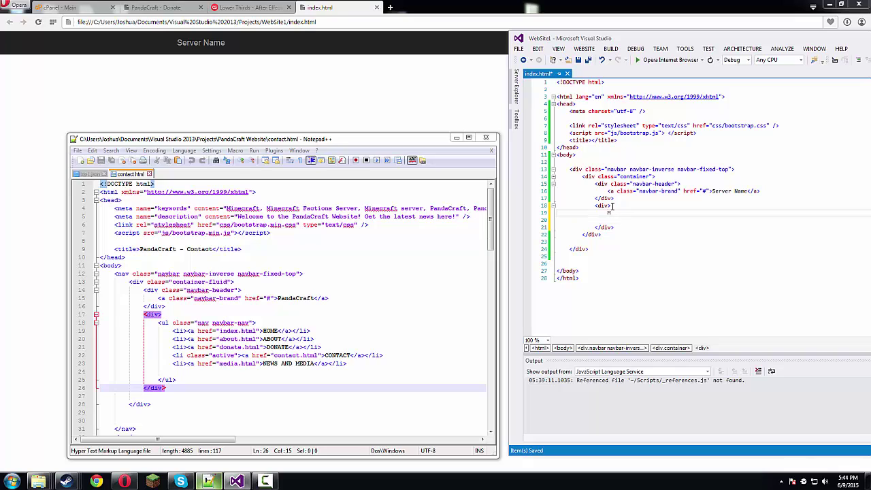
{"action": "type", "text": "<"}
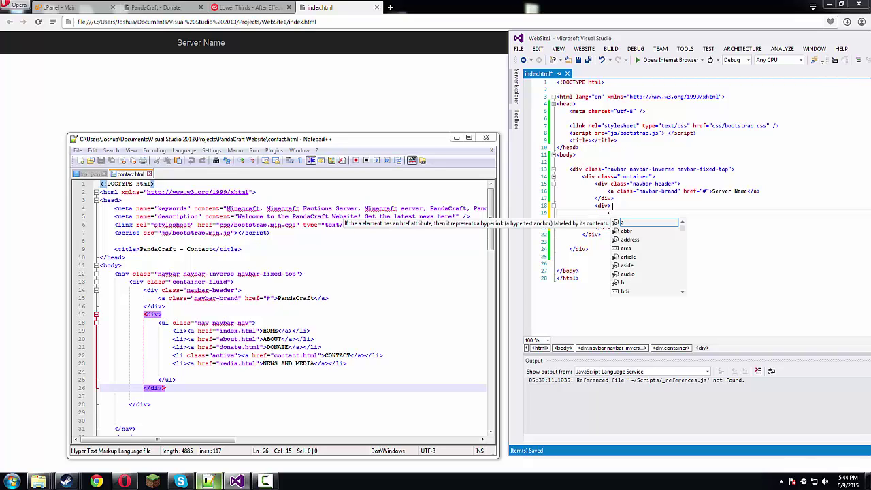
{"action": "type", "text": "ykul"}
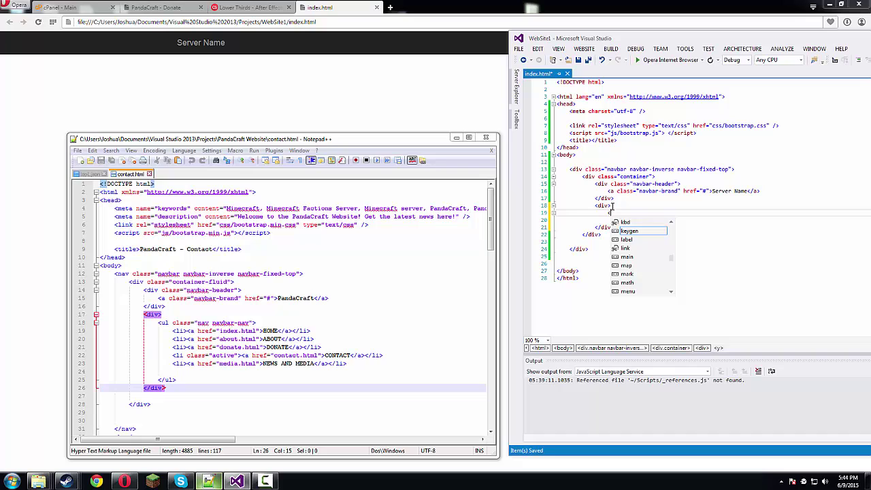
{"action": "type", "text": " c"}
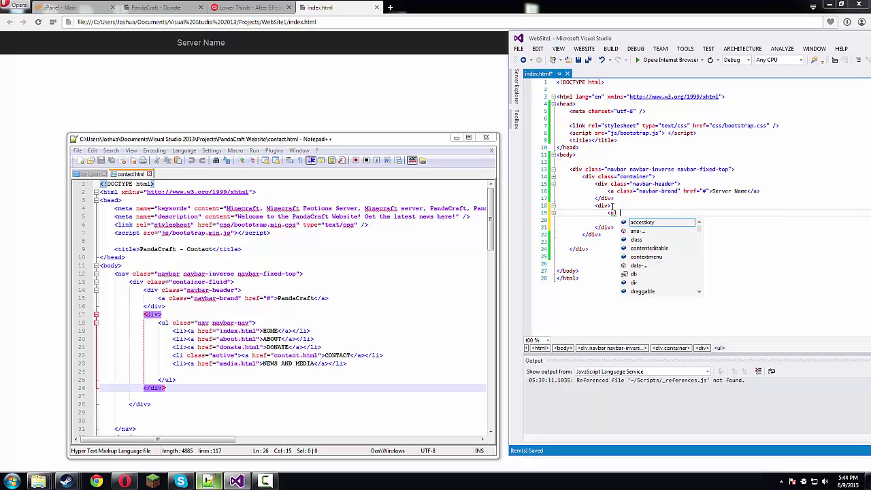
{"action": "type", "text": "lass"}
{"action": "key", "text": "Tab"}
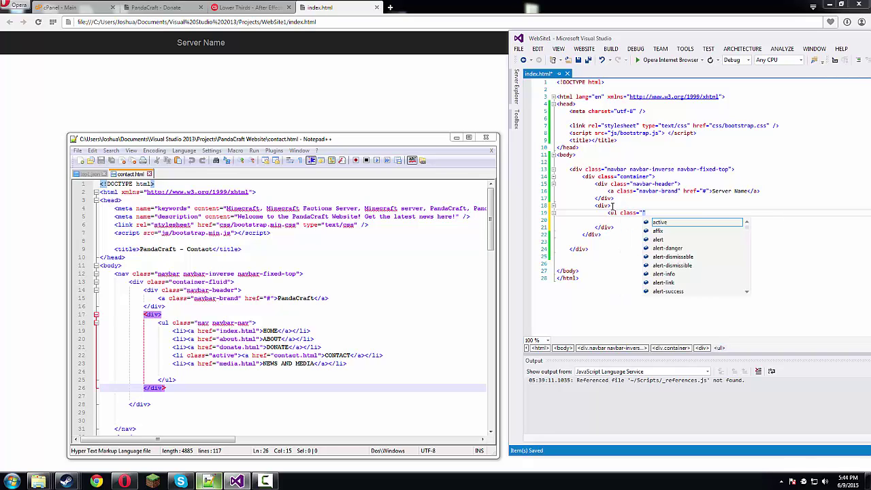
{"action": "type", "text": "b"}
{"action": "key", "text": "BackSpace"}
{"action": "key", "text": "BackSpace"}
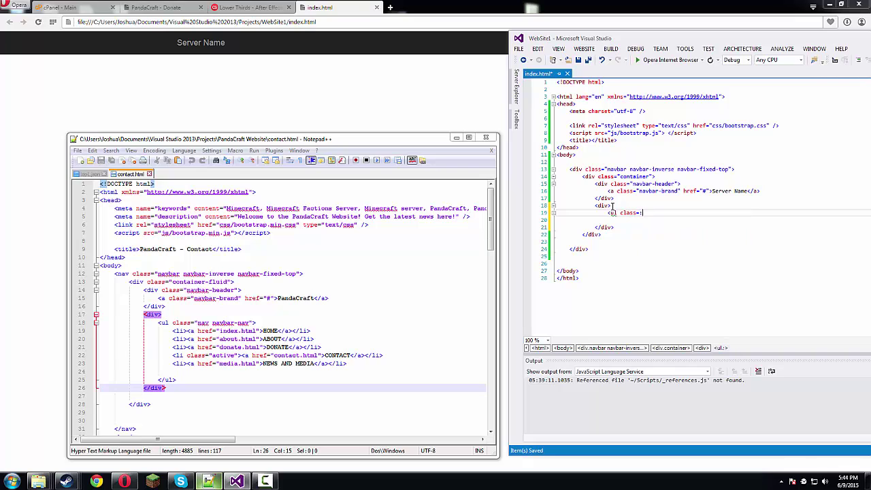
{"action": "type", "text": "\"nav"}
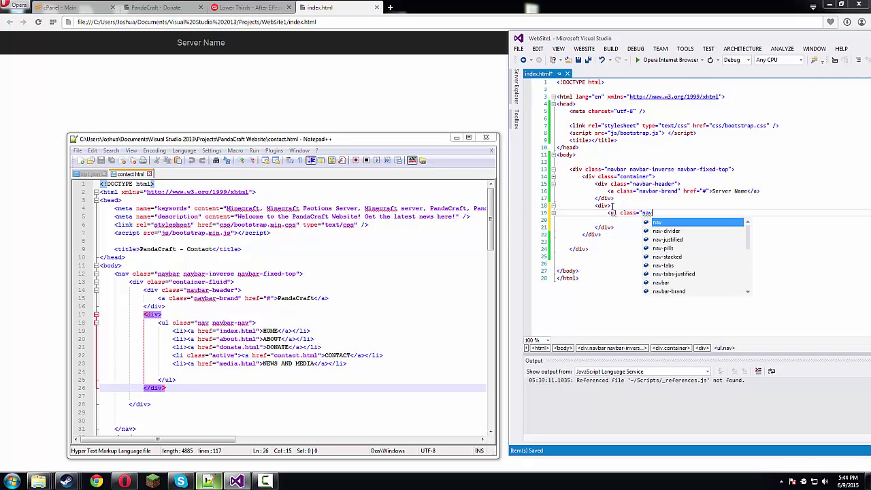
{"action": "type", "text": " navbar-nav"}
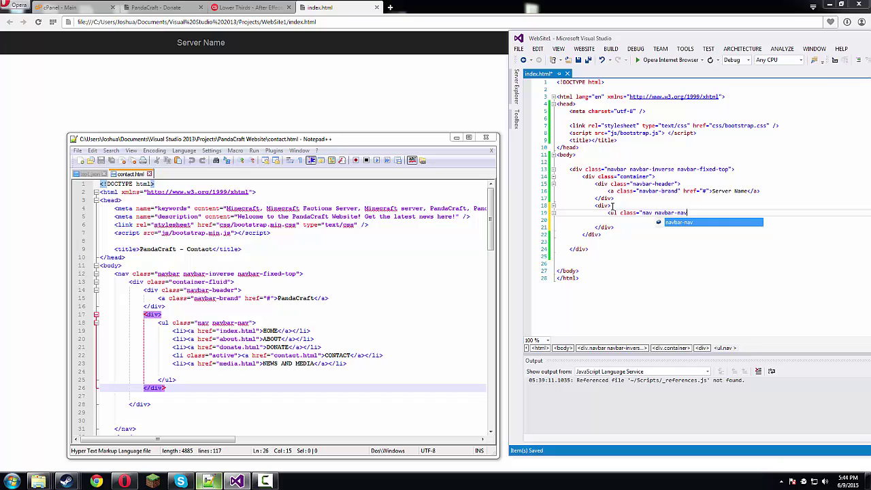
{"action": "type", "text": "\">"}
{"action": "key", "text": "Return"}
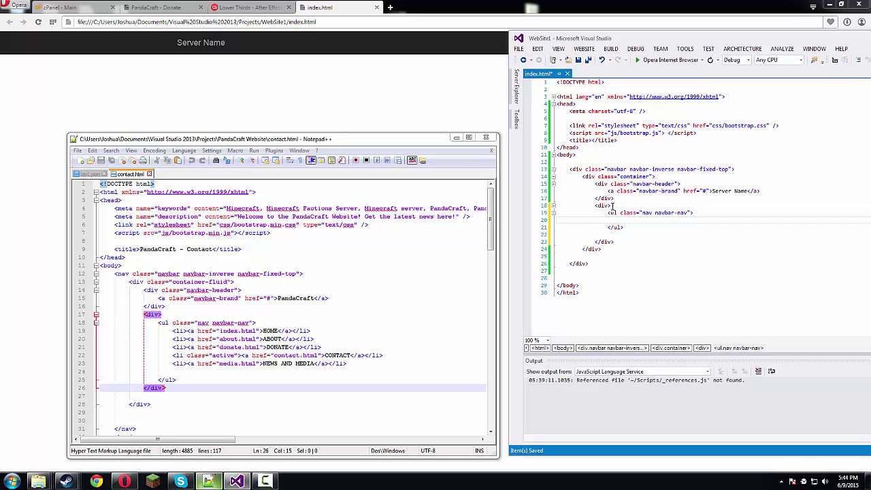
{"action": "left_click", "coordinate": [457, 137]}
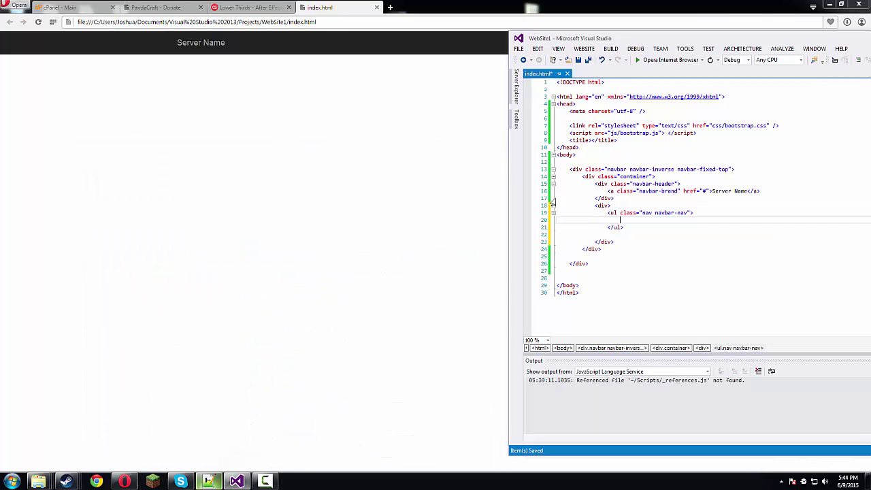
{"action": "type", "text": "<li>"}
{"action": "type", "text": "<a"}
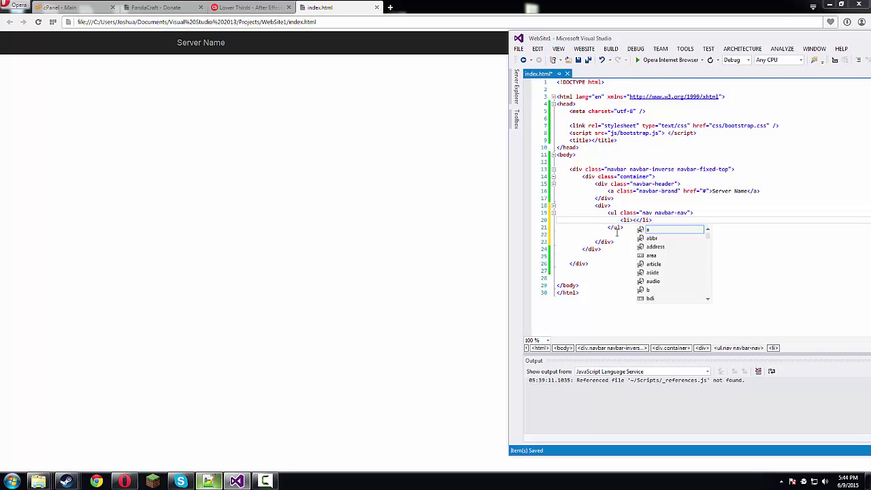
{"action": "type", "text": " href=\"#"}
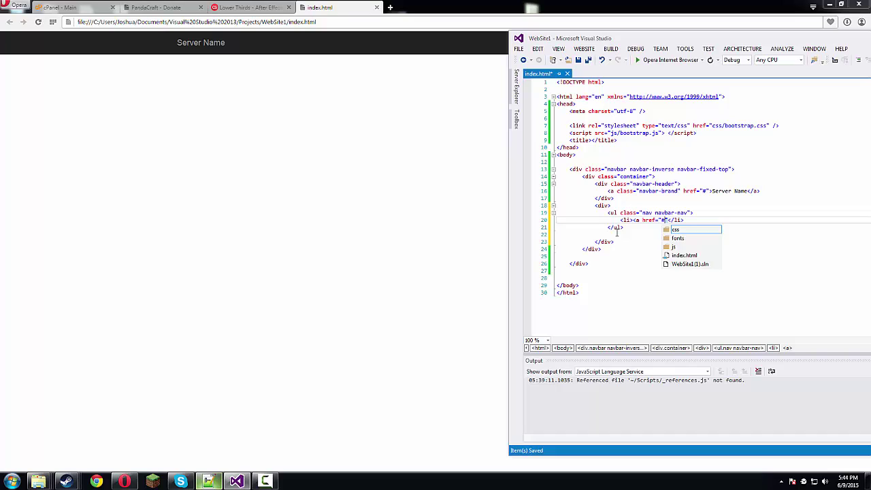
{"action": "type", "text": "\">Home</a>"}
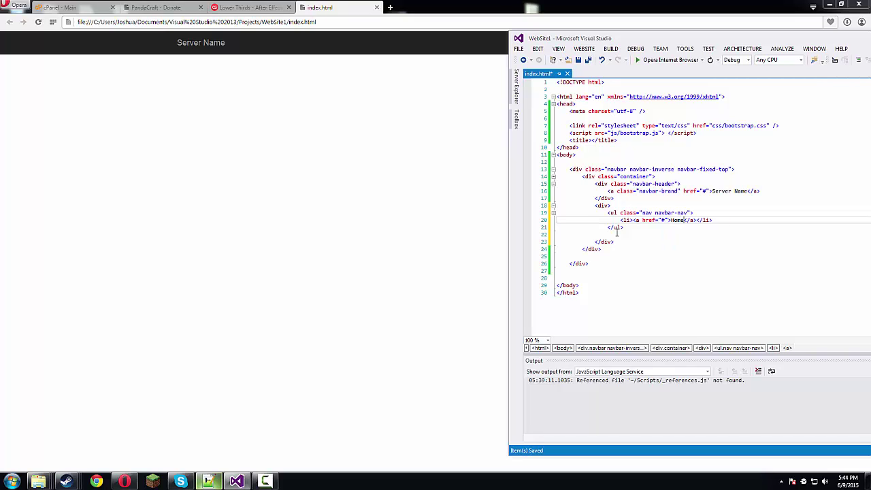
- Save the new Home link item and reload Opera to check it
{"action": "key", "text": "ctrl+s"}
{"action": "left_click", "coordinate": [408, 159]}
{"action": "key", "text": "F5"}
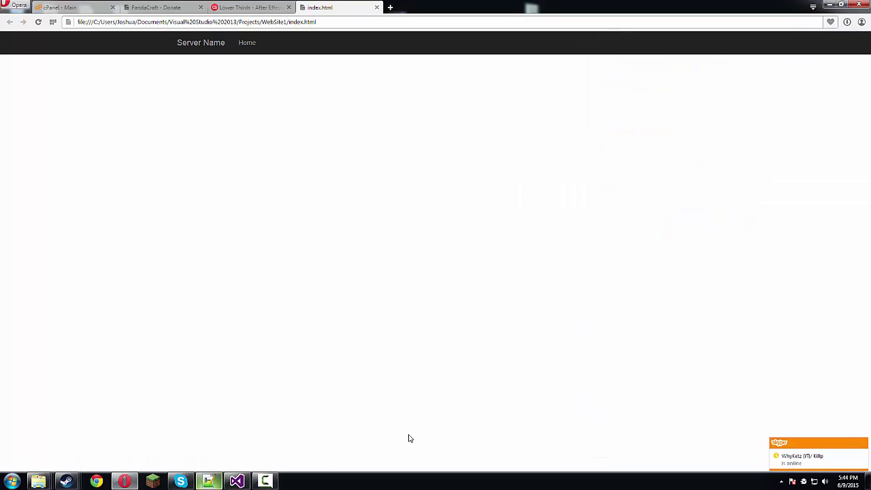
{"action": "left_click", "coordinate": [210, 482]}
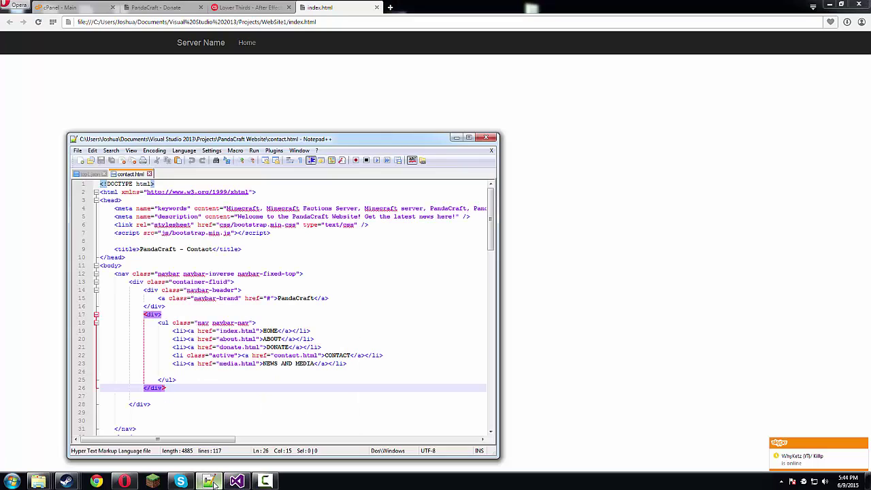
{"action": "left_click", "coordinate": [236, 482]}
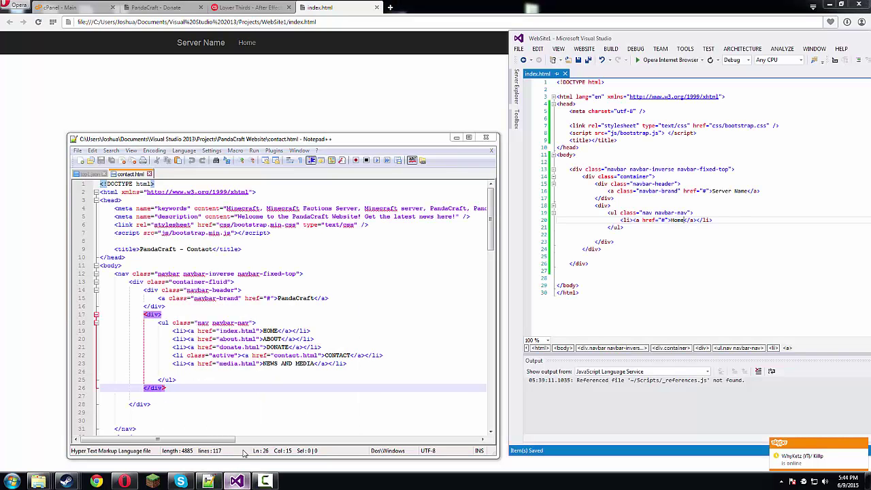
- Change the link text from Home to HOME and save again
{"action": "left_click", "coordinate": [750, 191]}
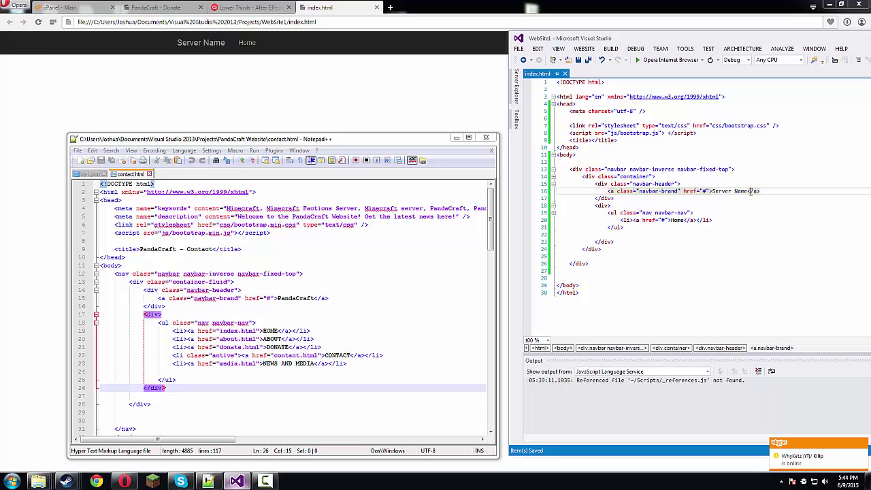
{"action": "double_click", "coordinate": [678, 220]}
{"action": "type", "text": "HOME"}
{"action": "key", "text": "ctrl+s"}
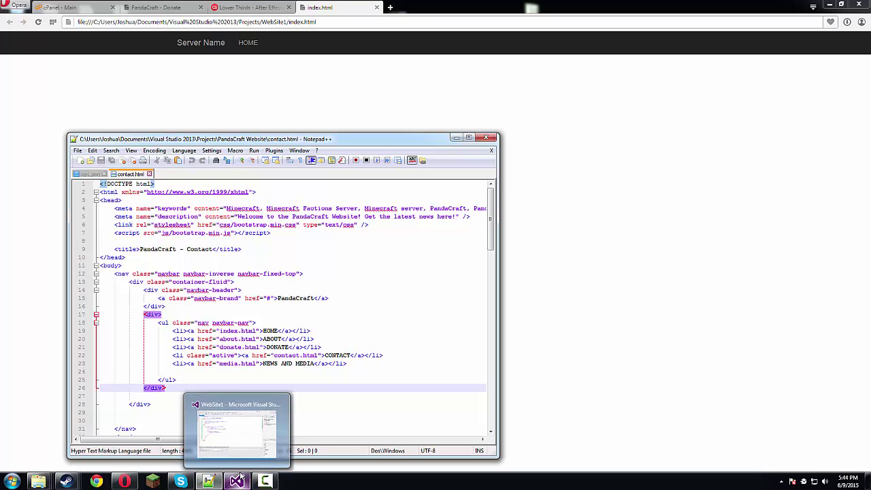
{"action": "left_click", "coordinate": [240, 477]}
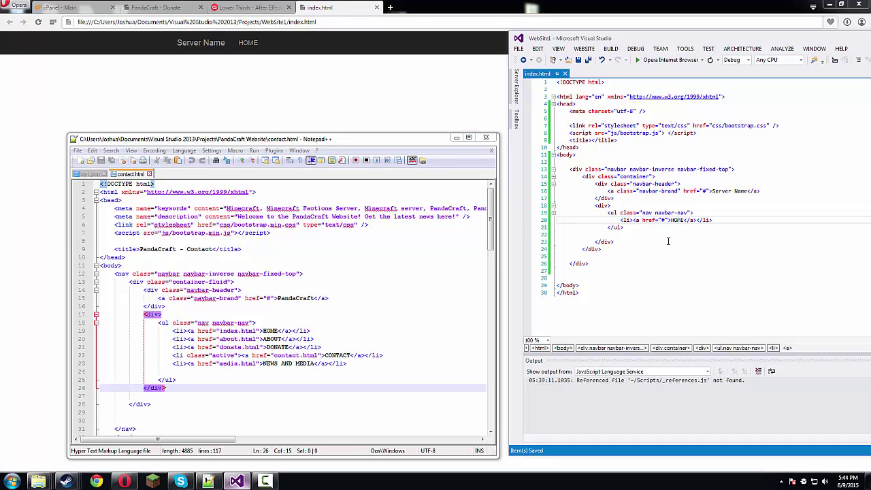
- Add a SHOP list item below the HOME item
{"action": "left_click", "coordinate": [631, 219]}
{"action": "type", "text": "class=\""}
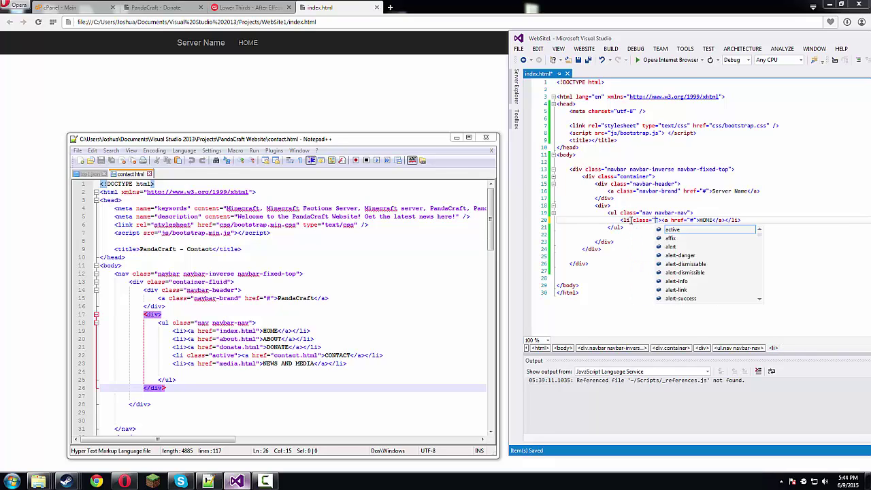
{"action": "type", "text": "activ"}
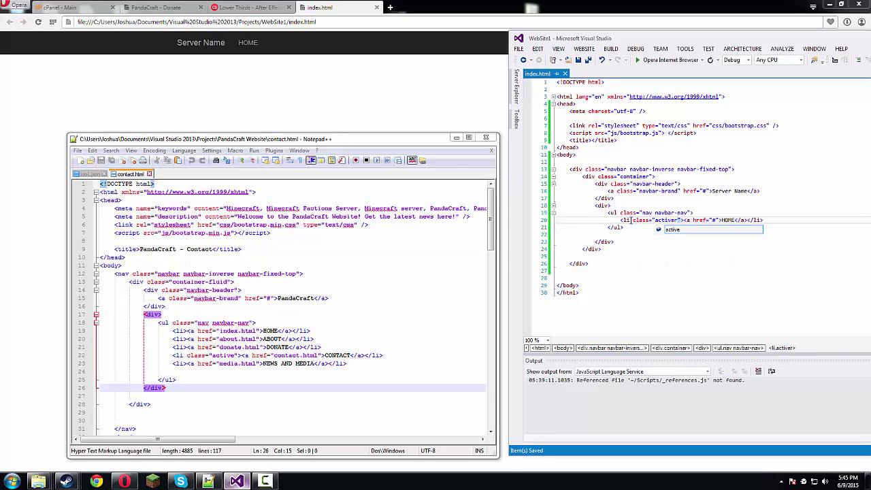
{"action": "type", "text": "e"}
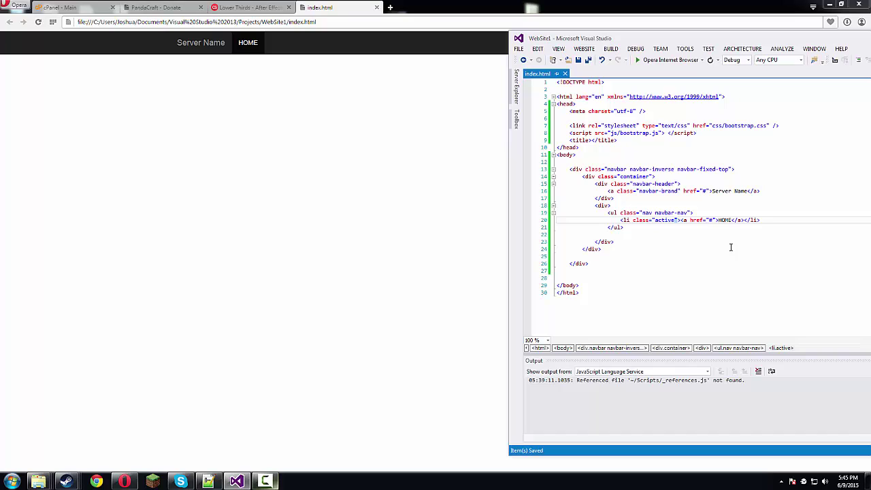
{"action": "left_click", "coordinate": [726, 220]}
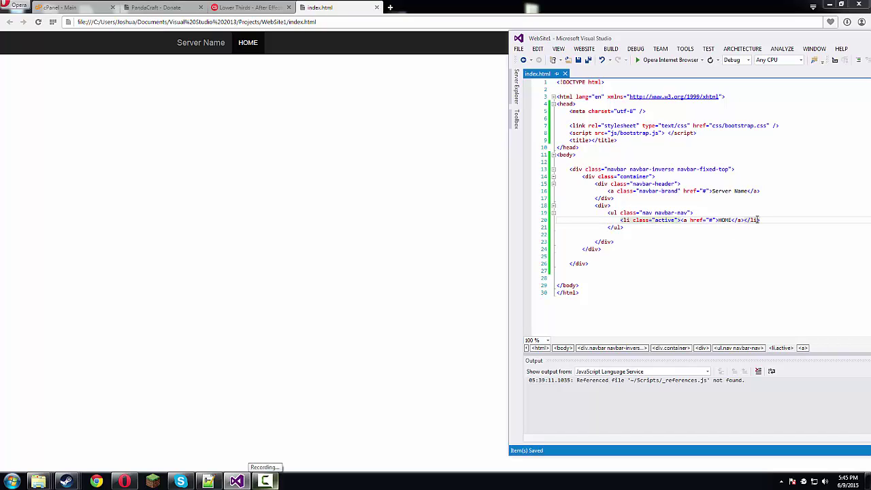
{"action": "left_click_drag", "start_coordinate": [760, 220], "coordinate": [622, 220]}
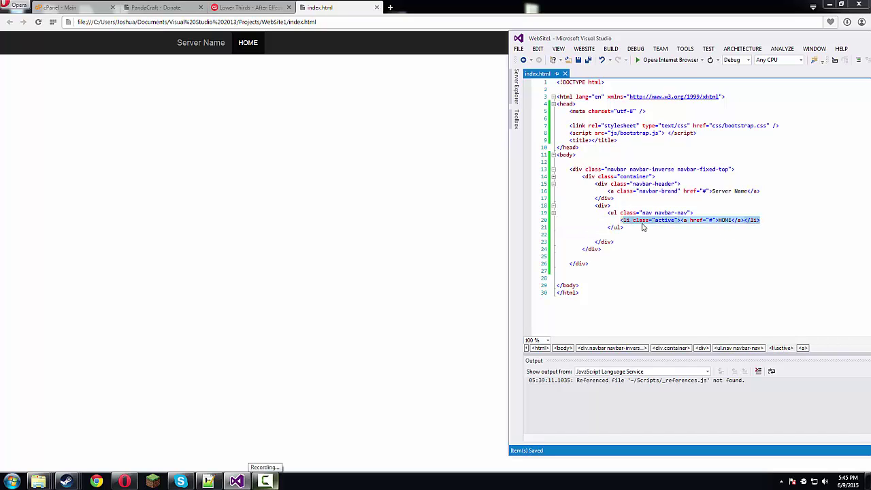
{"action": "key", "text": "End"}
{"action": "key", "text": "Return"}
{"action": "type", "text": "<shadow"}
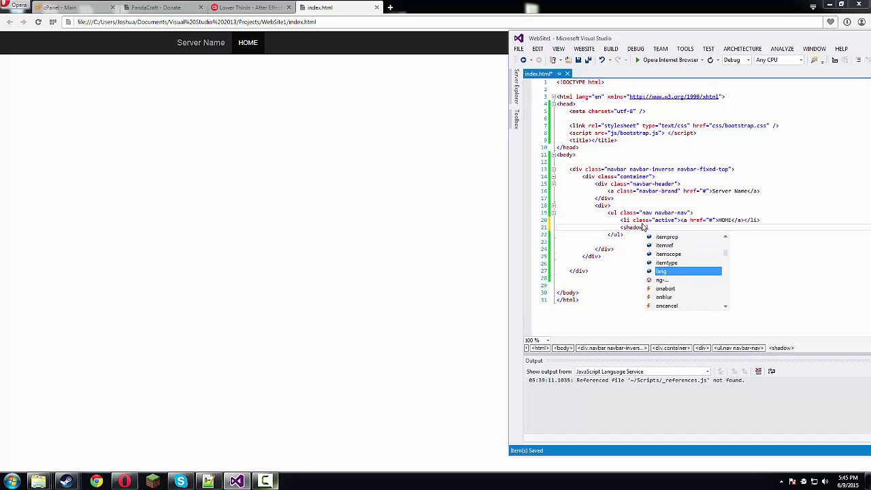
{"action": "key", "text": "BackSpace"}
{"action": "key", "text": "BackSpace"}
{"action": "key", "text": "BackSpace"}
{"action": "key", "text": "BackSpace"}
{"action": "type", "text": "li "}
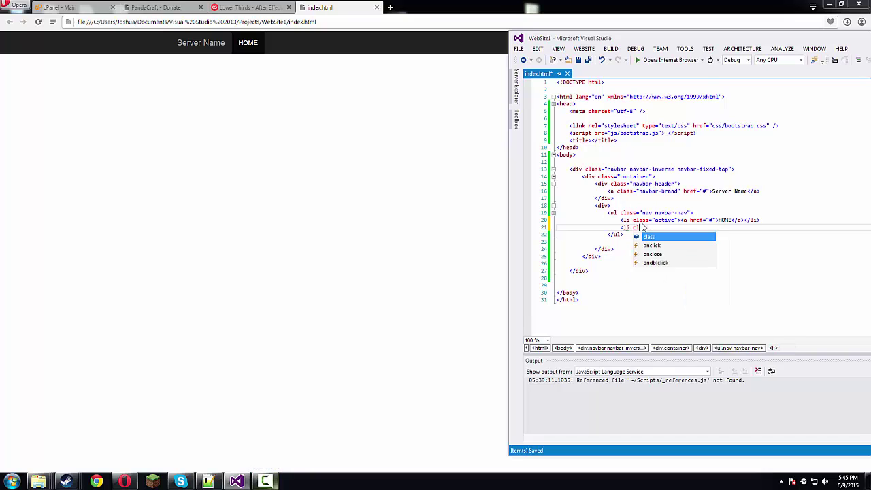
{"action": "type", "text": "class="}
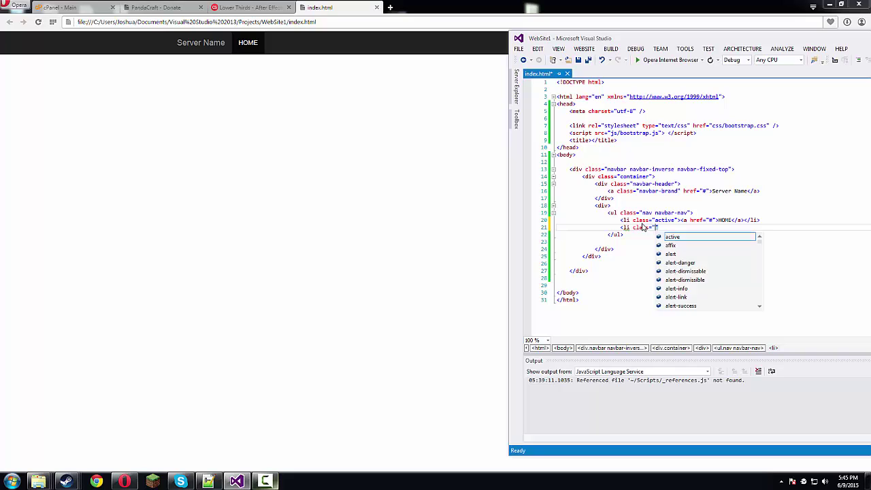
{"action": "key", "text": "BackSpace"}
{"action": "key", "text": "BackSpace"}
{"action": "key", "text": "BackSpace"}
{"action": "type", "text": ">"}
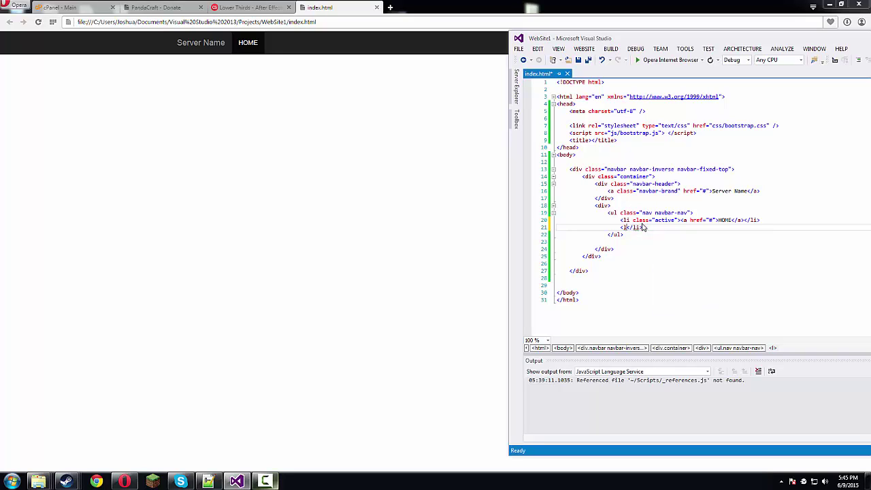
{"action": "type", "text": "ii>"}
{"action": "type", "text": "<a h="}
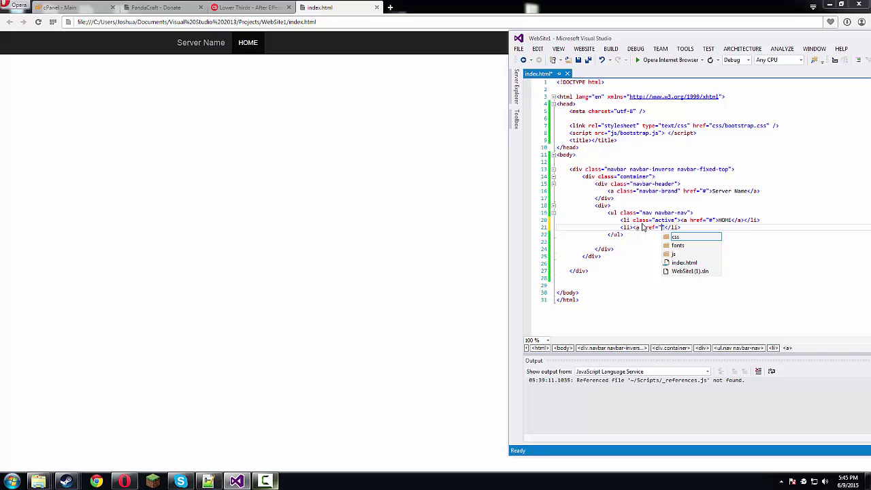
{"action": "type", "text": "#"}
{"action": "type", "text": "\""}
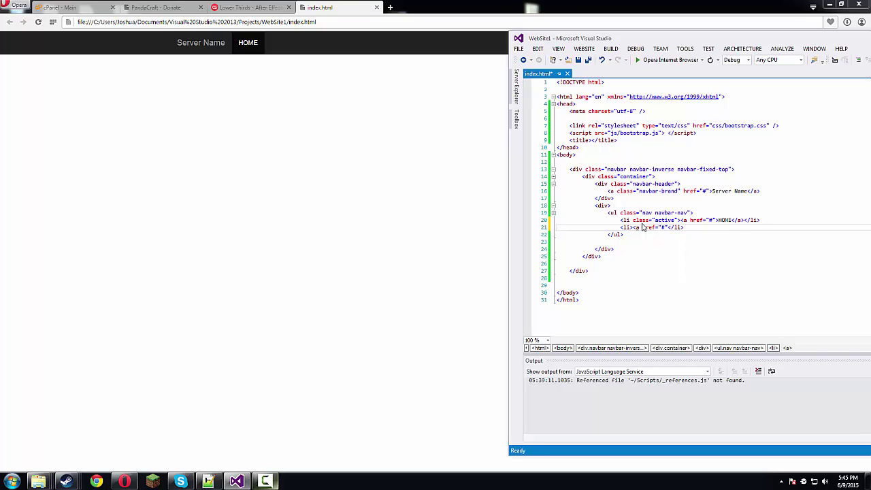
{"action": "type", "text": ">"}
{"action": "type", "text": "SHOP"}
- Copy the SHOP list item line and paste two copies below it
{"action": "left_click_drag", "start_coordinate": [725, 231], "coordinate": [620, 227]}
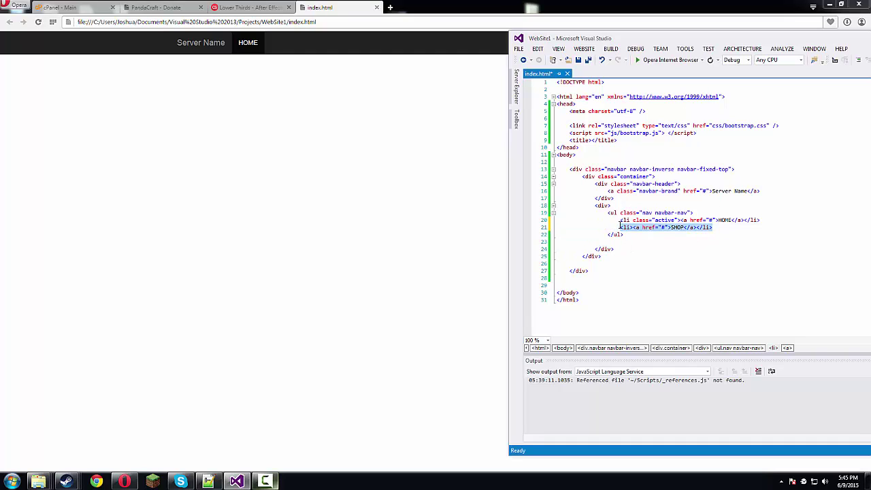
{"action": "key", "text": "ctrl+c"}
{"action": "key", "text": "End"}
{"action": "key", "text": "Return"}
{"action": "key", "text": "ctrl+v"}
{"action": "key", "text": "Return"}
{"action": "key", "text": "ctrl+v"}
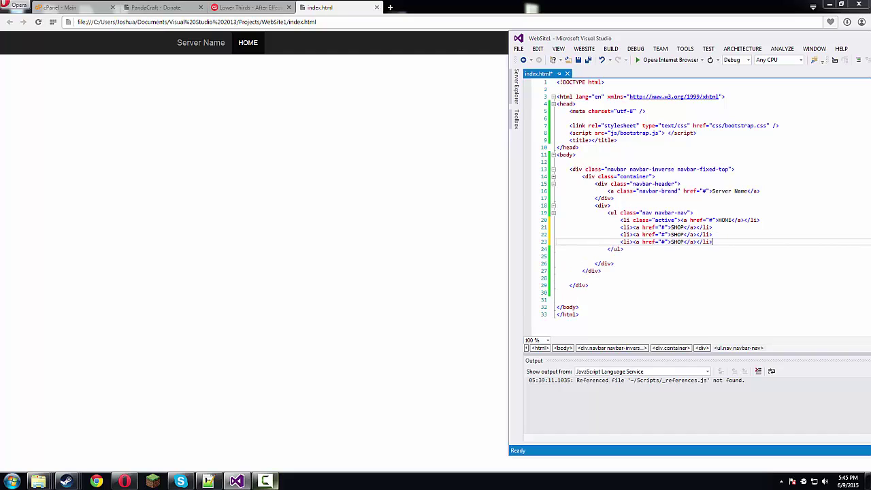
- Rename the copies APPLICATION and MEDIA, and add another copy renamed VOTE
{"action": "double_click", "coordinate": [681, 234]}
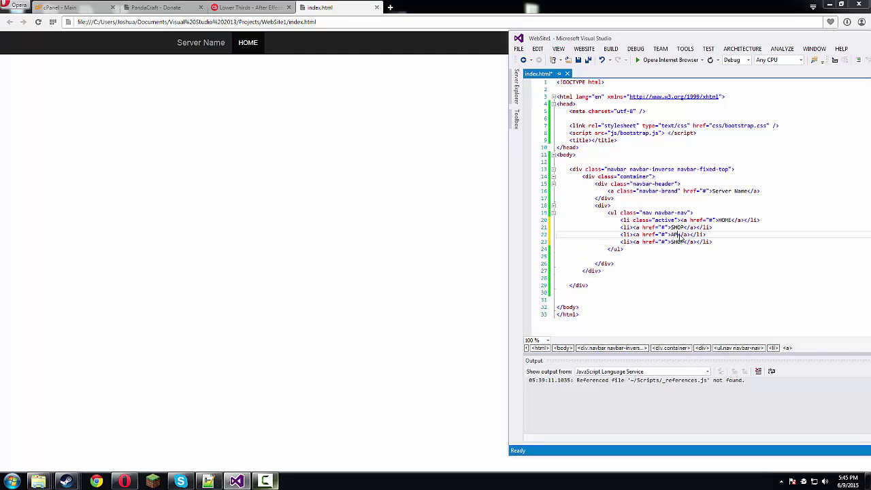
{"action": "type", "text": "APPLICATION"}
{"action": "key", "text": "Down"}
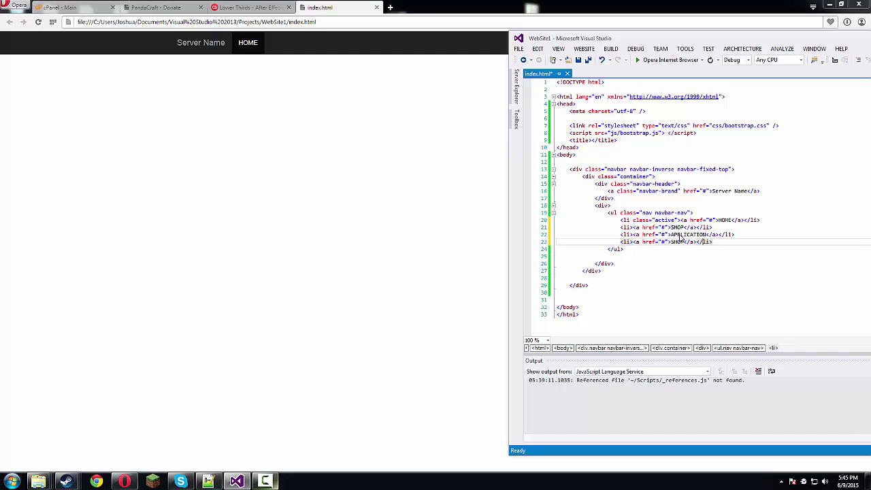
{"action": "double_click", "coordinate": [680, 241]}
{"action": "type", "text": "GA"}
{"action": "key", "text": "BackSpace"}
{"action": "key", "text": "BackSpace"}
{"action": "type", "text": "MEDIA"}
{"action": "left_click", "coordinate": [734, 240]}
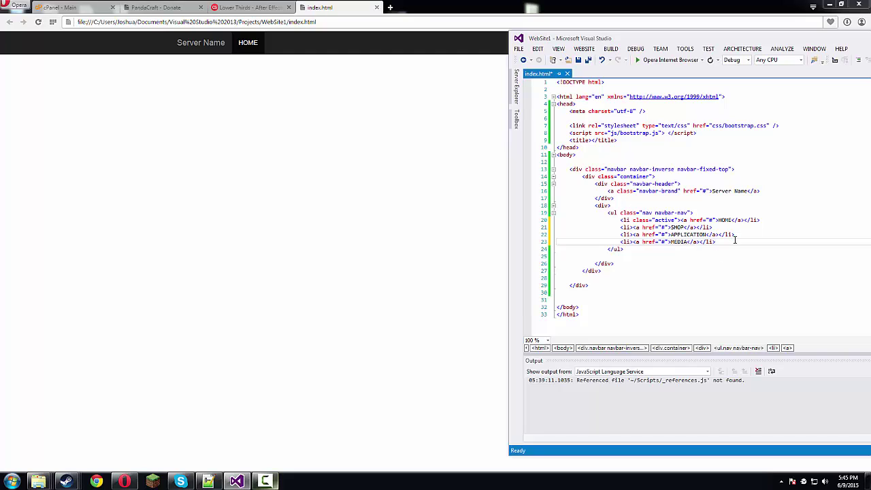
{"action": "key", "text": "Return"}
{"action": "key", "text": "ctrl+v"}
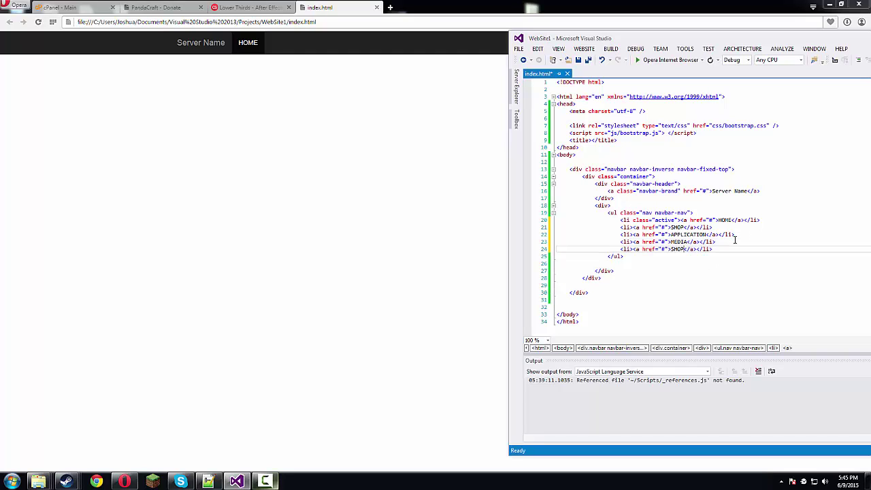
{"action": "key", "text": "BackSpace"}
{"action": "key", "text": "BackSpace"}
{"action": "key", "text": "BackSpace"}
{"action": "key", "text": "BackSpace"}
{"action": "type", "text": "VOTE"}
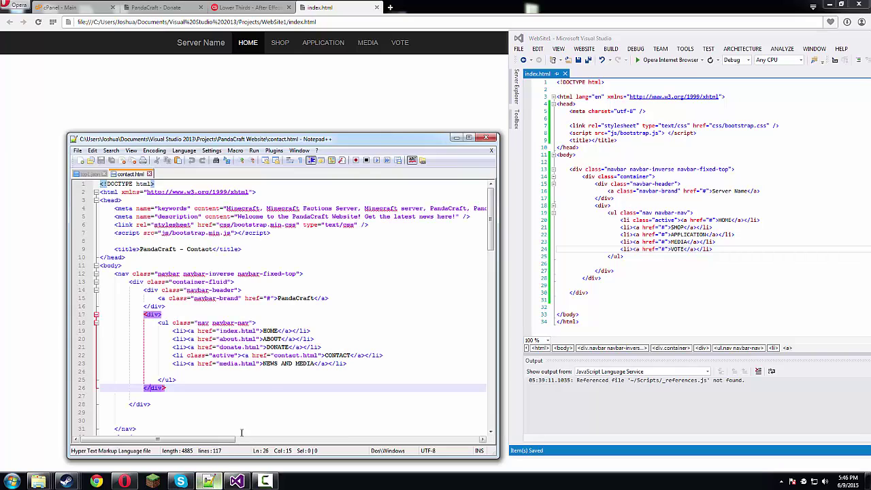
- Minimize the Notepad++ contact.html reference and bring Visual Studio back to the front
{"action": "left_click", "coordinate": [184, 129]}
{"action": "left_click", "coordinate": [181, 12]}
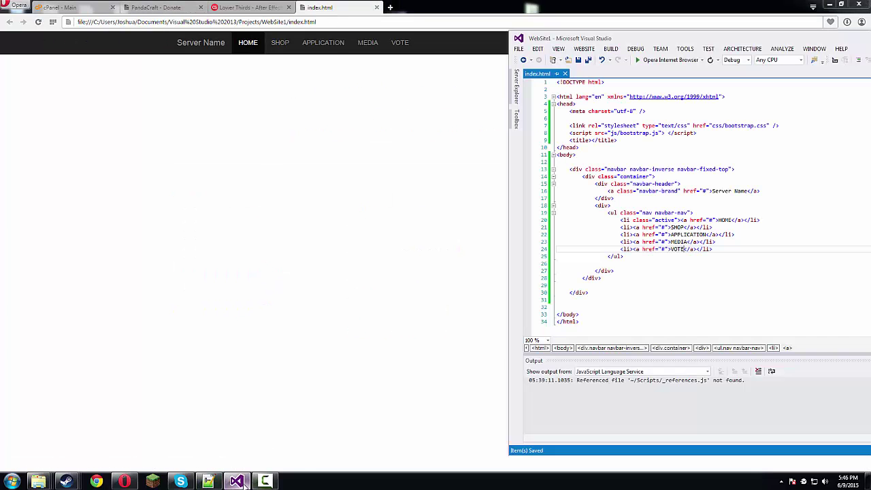
- Insert a <div class="container"> holding the word 'test' after the navbar's closing div
{"action": "left_click", "coordinate": [581, 294]}
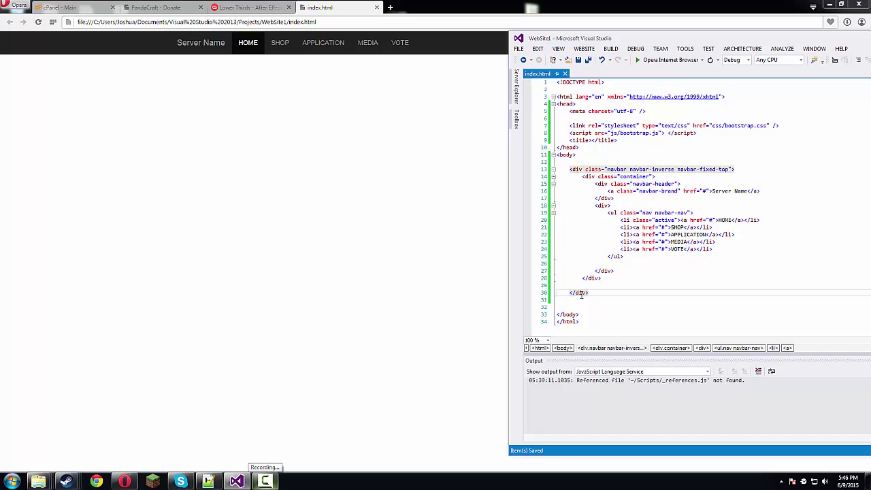
{"action": "left_click", "coordinate": [602, 294]}
{"action": "key", "text": "Return"}
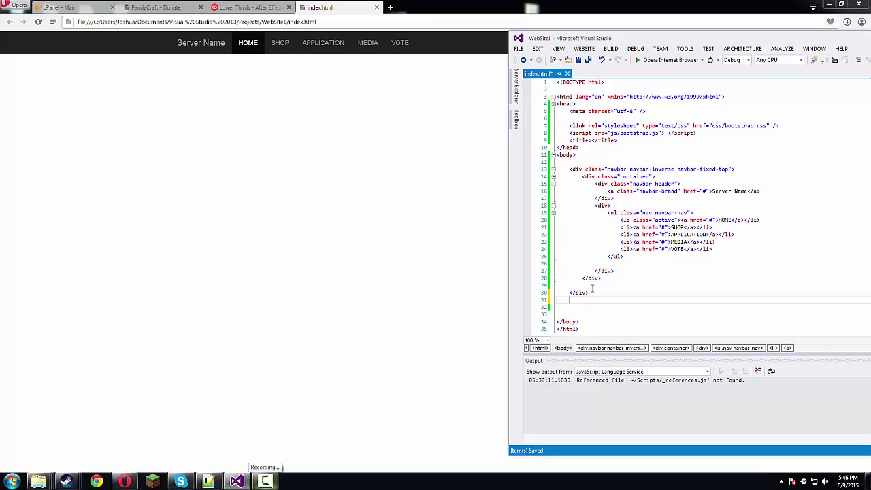
{"action": "type", "text": "<div"}
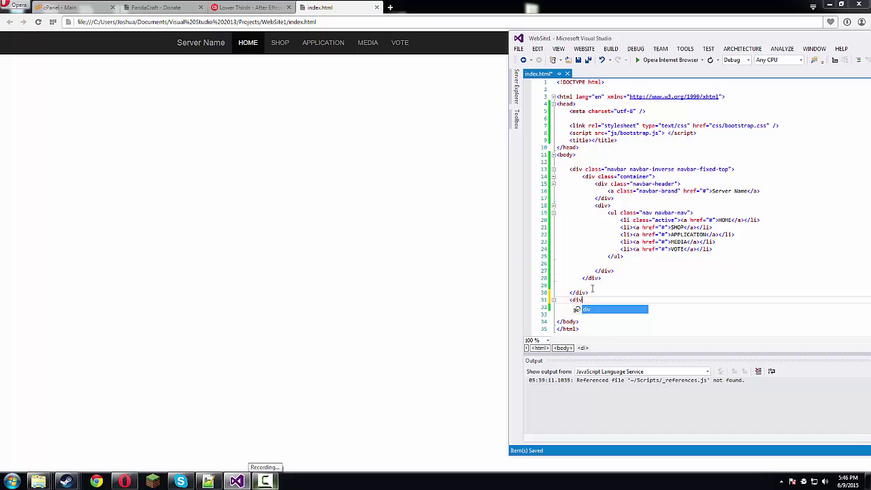
{"action": "type", "text": " class=\"contai"}
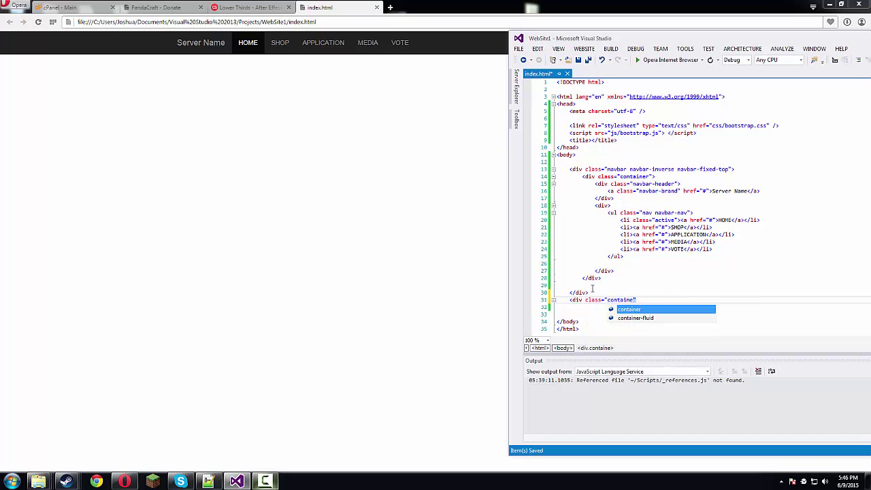
{"action": "type", "text": "ner\">"}
{"action": "key", "text": "Return"}
{"action": "key", "text": "Return"}
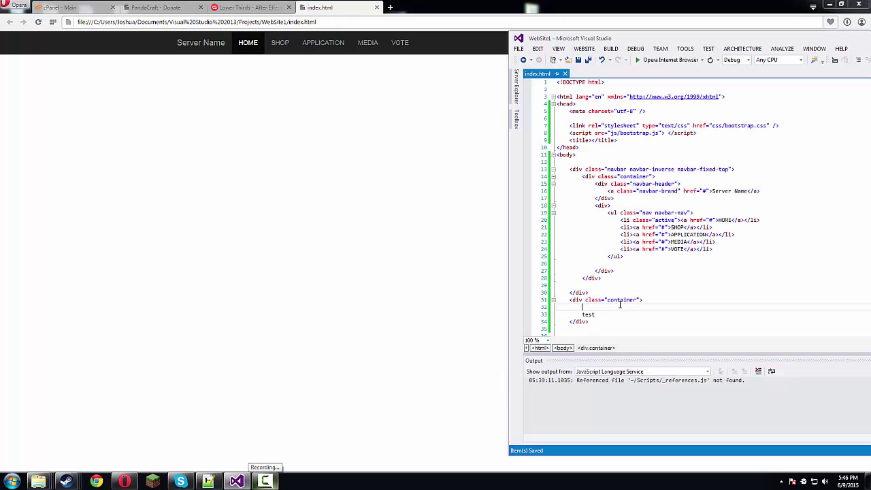
- Change the navbar class from navbar-fixed-top to navbar-static-top
{"action": "left_click", "coordinate": [708, 168]}
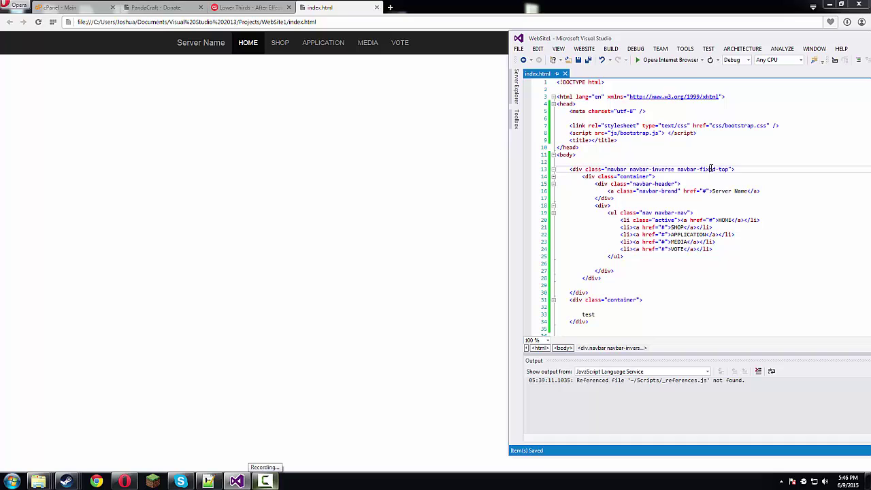
{"action": "double_click", "coordinate": [708, 169]}
{"action": "type", "text": "static"}
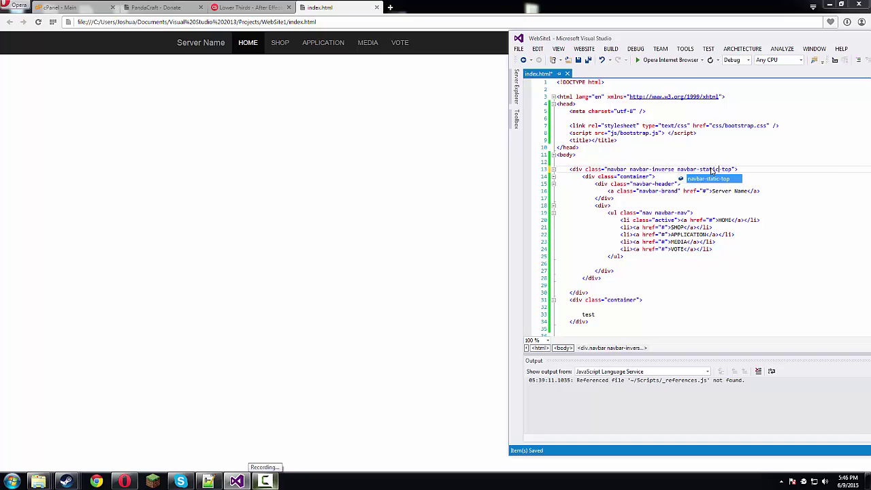
- Save index.html, reload Opera and confirm 'test' now appears below the navbar
{"action": "key", "text": "ctrl+s"}
{"action": "left_click", "coordinate": [420, 173]}
{"action": "key", "text": "F5"}
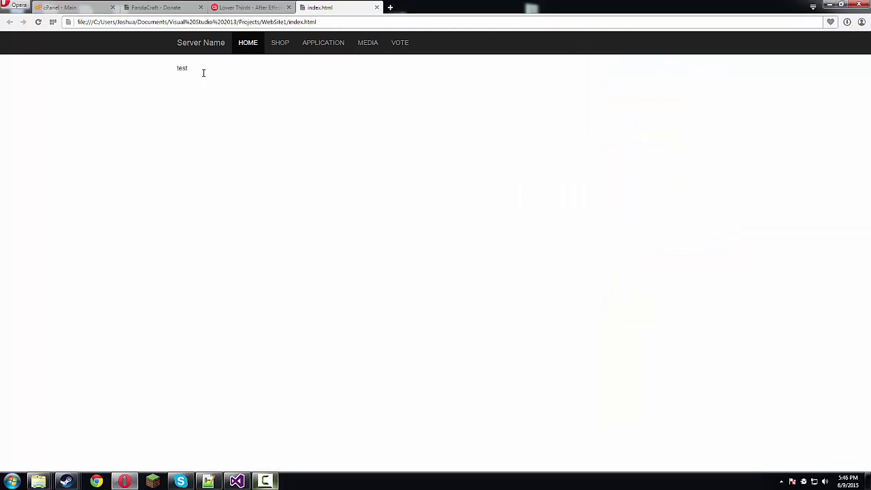
{"action": "double_click", "coordinate": [202, 73]}
{"action": "left_click", "coordinate": [214, 116]}
{"action": "left_click", "coordinate": [236, 476]}
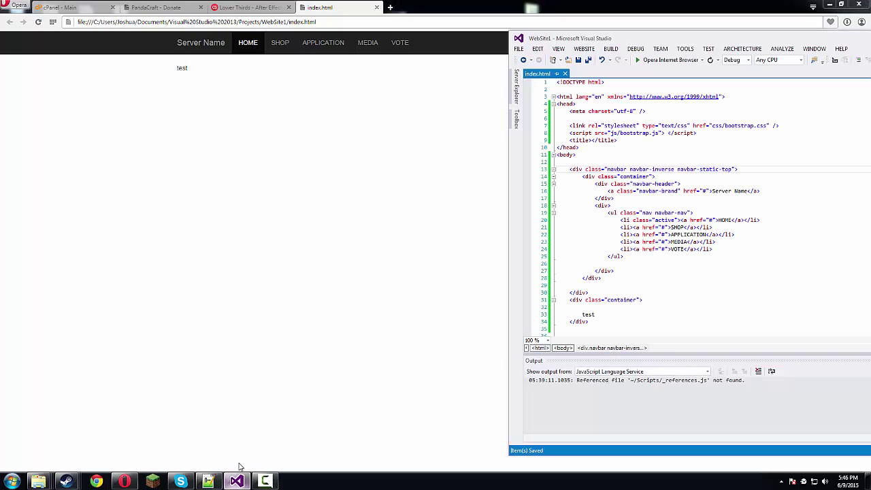
- Replace 'test' with a <center> element wrapping <font size="320px"></font>, then preview in Opera
{"action": "left_click", "coordinate": [608, 313]}
{"action": "double_click", "coordinate": [597, 314]}
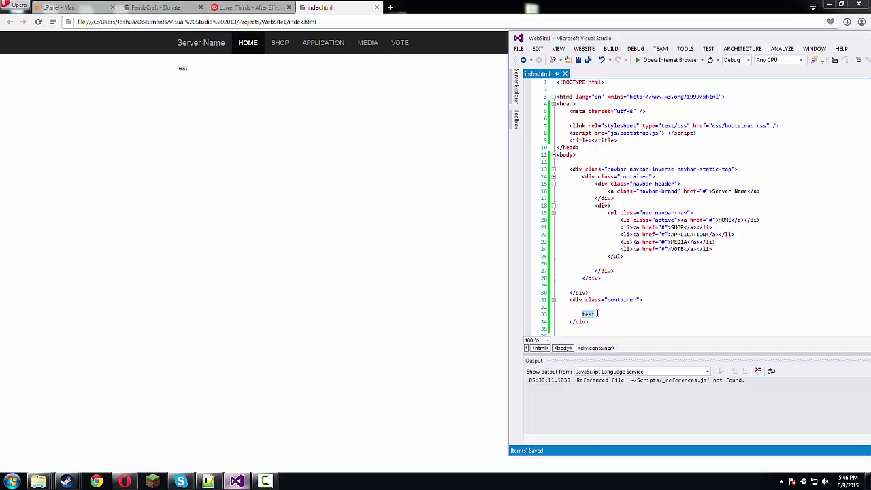
{"action": "key", "text": "BackSpace"}
{"action": "key", "text": "Up"}
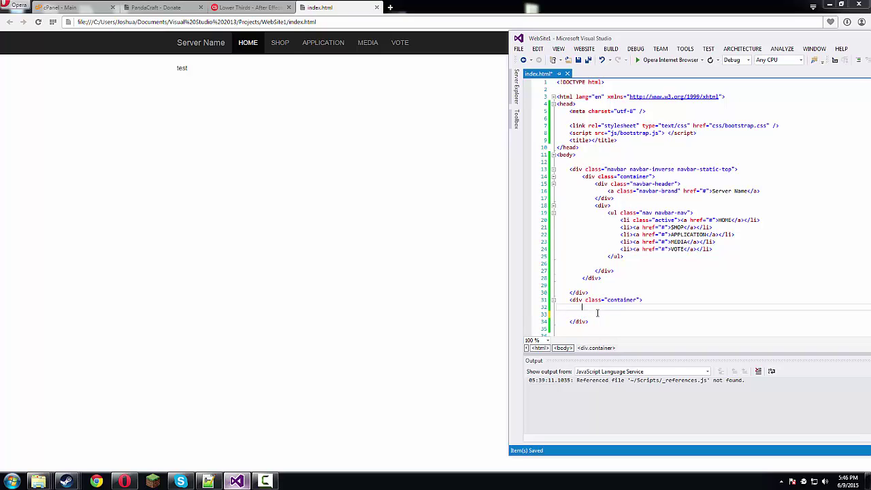
{"action": "type", "text": "<cente"}
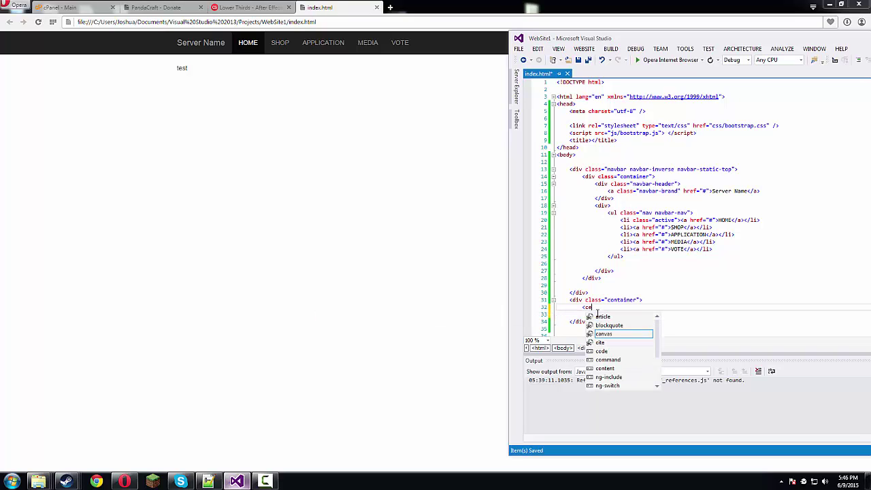
{"action": "type", "text": "r>"}
{"action": "key", "text": "Return"}
{"action": "type", "text": "<f"}
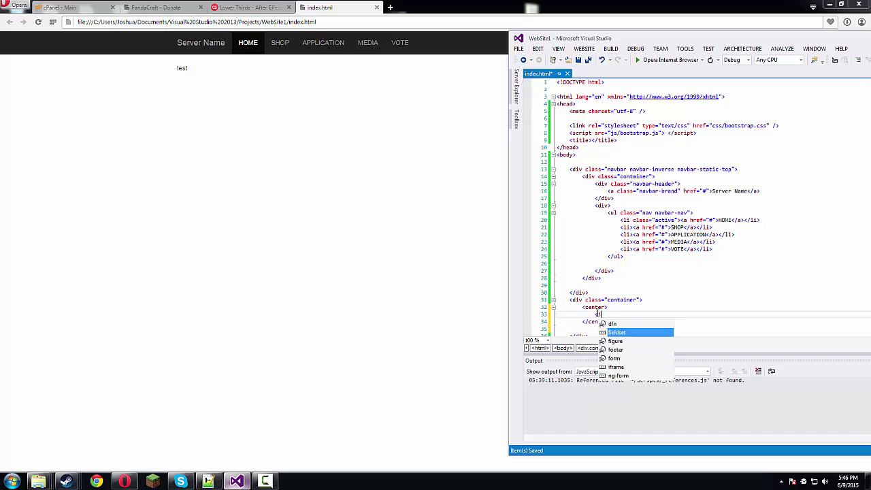
{"action": "type", "text": "ont face="}
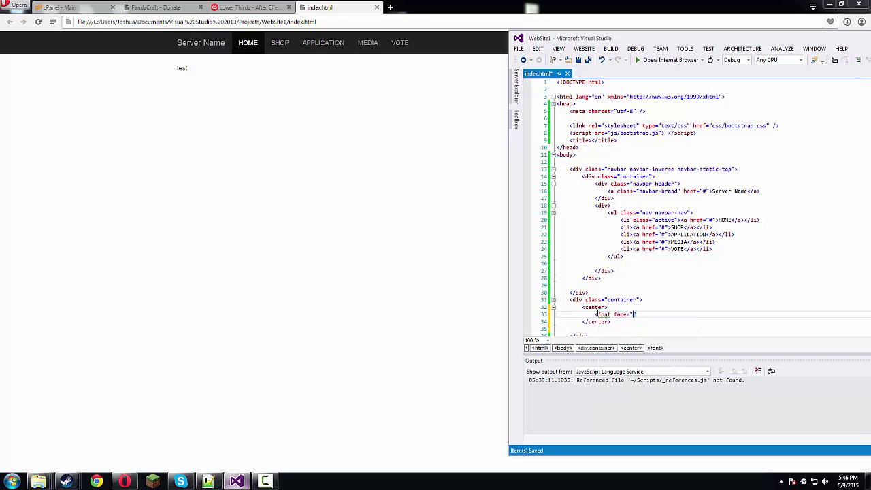
{"action": "key", "text": "BackSpace"}
{"action": "key", "text": "BackSpace"}
{"action": "type", "text": "size=10\">"}
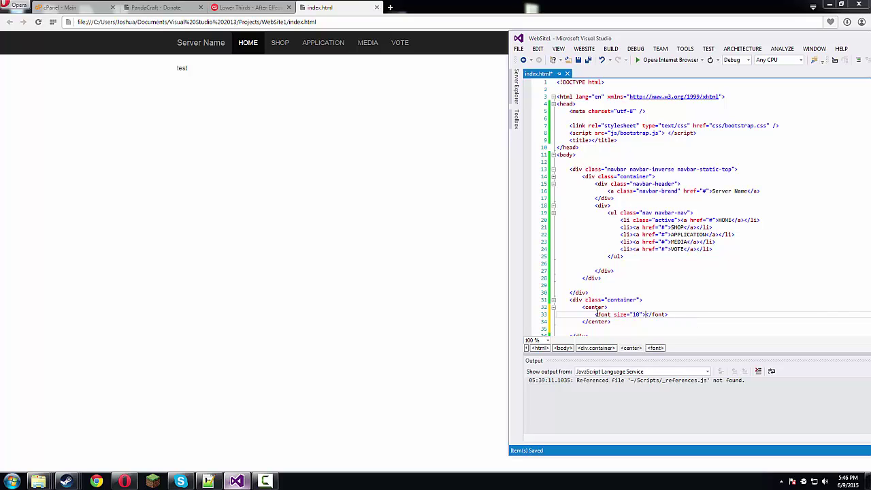
{"action": "type", "text": "px"}
{"action": "key", "text": "BackSpace"}
{"action": "type", "text": "32"}
{"action": "key", "text": "Right"}
{"action": "key", "text": "Right"}
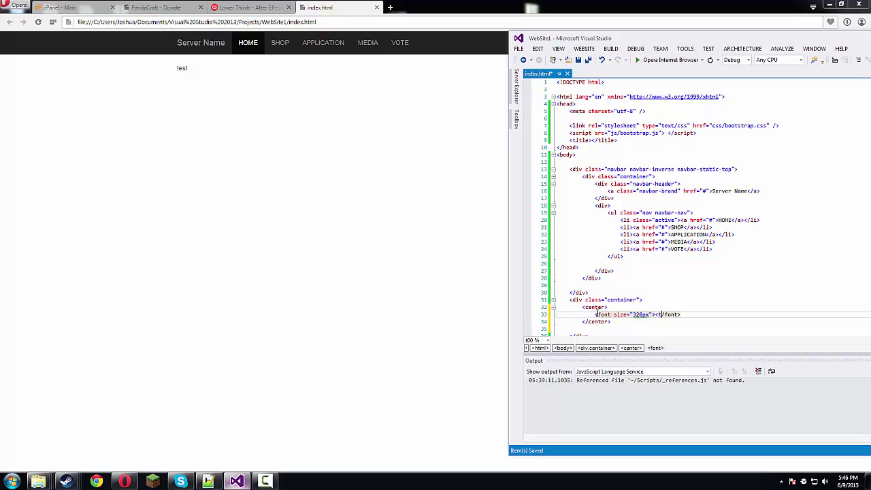
{"action": "type", "text": "<test"}
{"action": "left_click", "coordinate": [421, 109]}
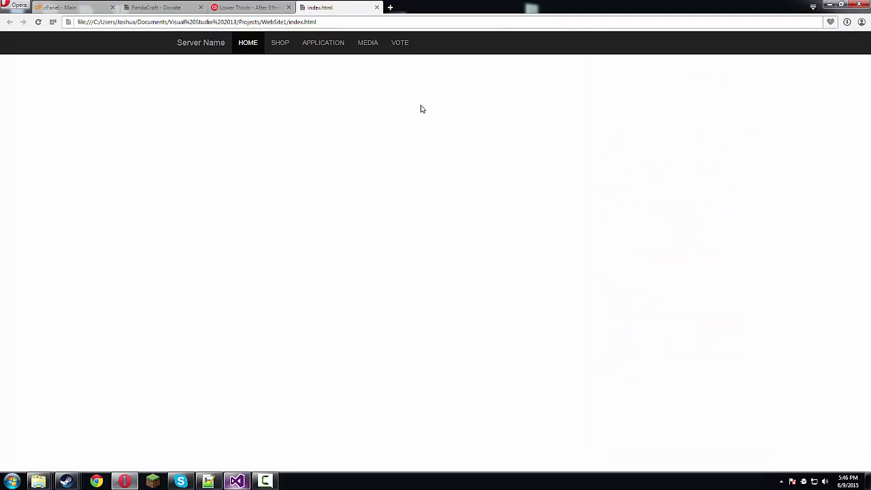
- Adjust the font size value, checking the page in Opera between edits
{"action": "left_click", "coordinate": [237, 481]}
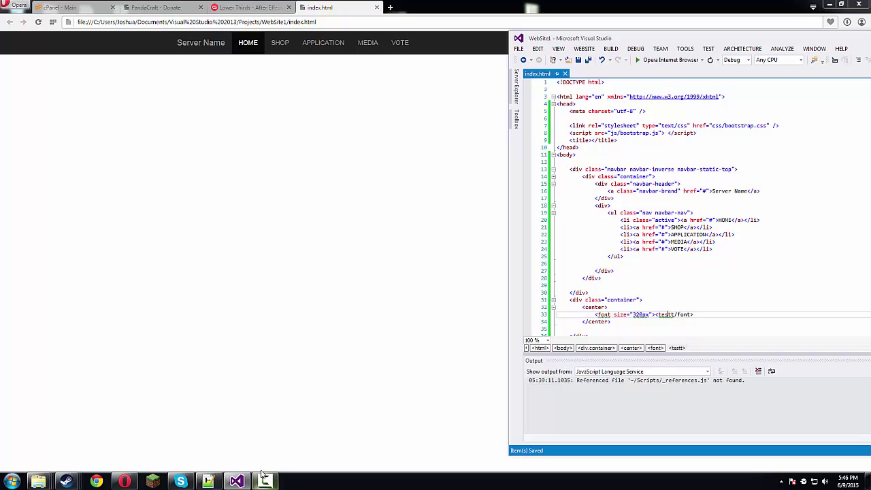
{"action": "key", "text": "Left"}
{"action": "key", "text": "Left"}
{"action": "key", "text": "Left"}
{"action": "key", "text": "BackSpace"}
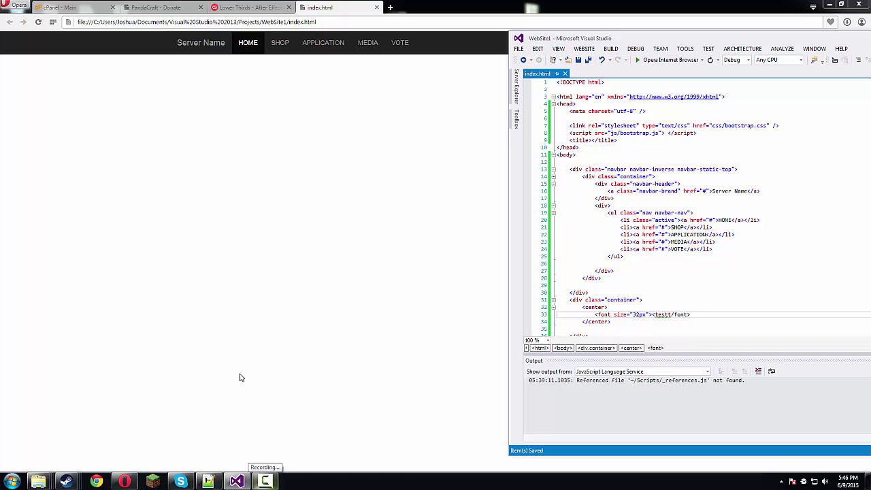
{"action": "left_click", "coordinate": [245, 309]}
{"action": "left_click", "coordinate": [237, 481]}
{"action": "left_click", "coordinate": [229, 214]}
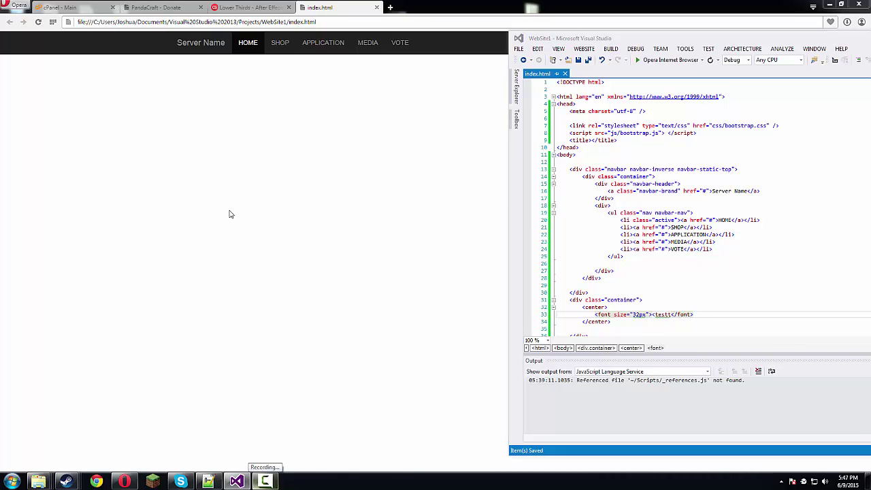
{"action": "left_click", "coordinate": [238, 481]}
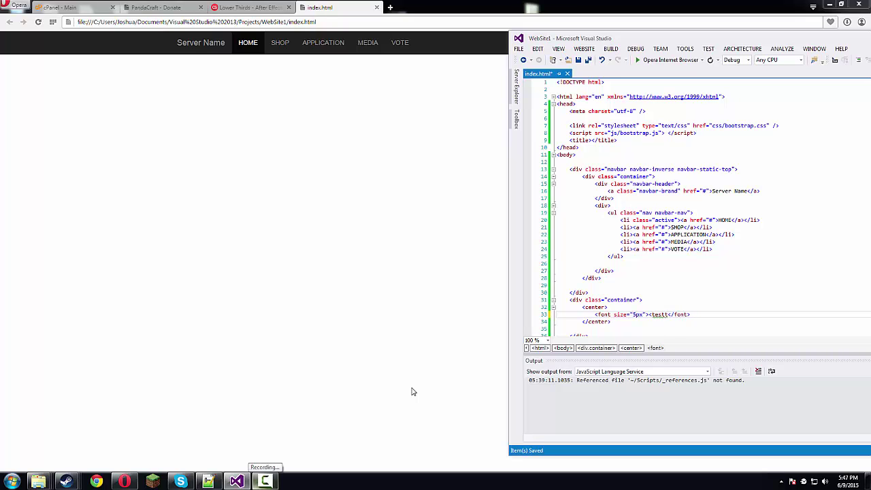
{"action": "left_click", "coordinate": [231, 185]}
{"action": "left_click", "coordinate": [237, 481]}
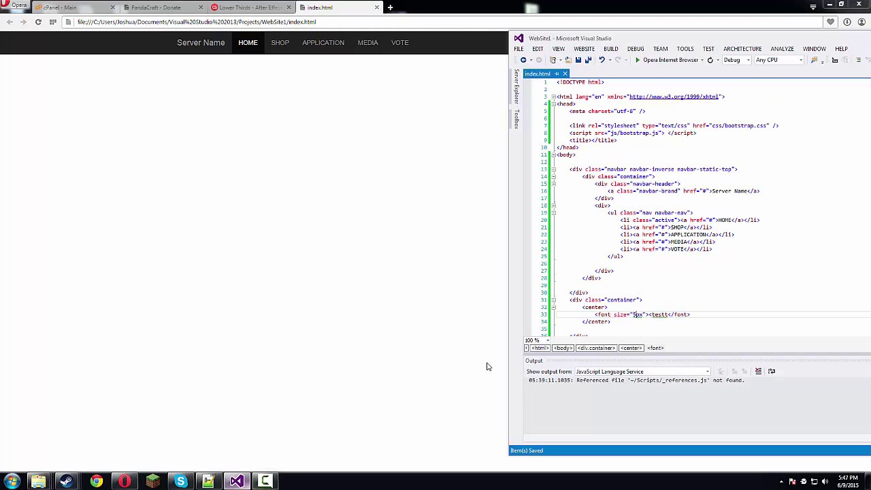
- Remove the px unit so the font size reads 5, and reload Opera
{"action": "key", "text": "BackSpace"}
{"action": "key", "text": "BackSpace"}
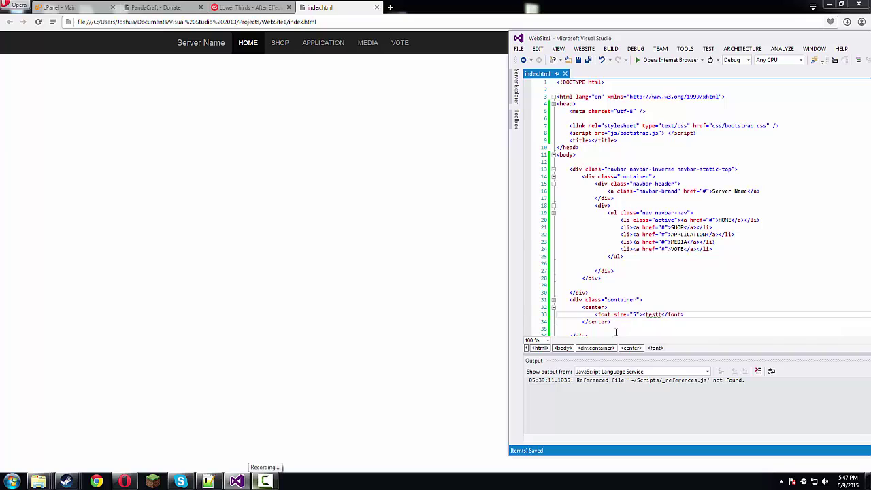
{"action": "left_click", "coordinate": [364, 265]}
{"action": "key", "text": "F5"}
{"action": "key", "text": "alt+Tab"}
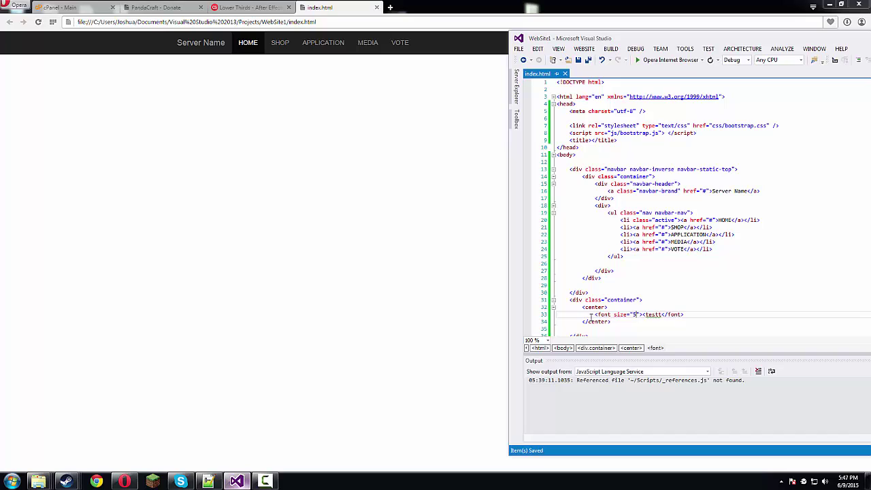
- Delete the stray '<' and extra 't' from 'testt' on line 33, and save
{"action": "left_click", "coordinate": [656, 315]}
{"action": "key", "text": "BackSpace"}
{"action": "key", "text": "ctrl+s"}
{"action": "key", "text": "BackSpace"}
{"action": "key", "text": "ctrl+s"}
- Try a larger font size on line 33, save, and reload Opera to compare
{"action": "left_click", "coordinate": [395, 214]}
{"action": "key", "text": "F5"}
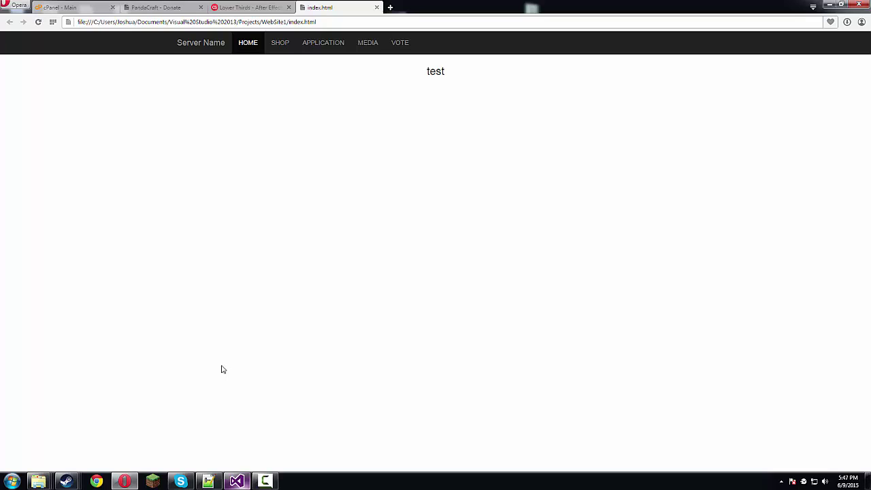
{"action": "left_click", "coordinate": [236, 481]}
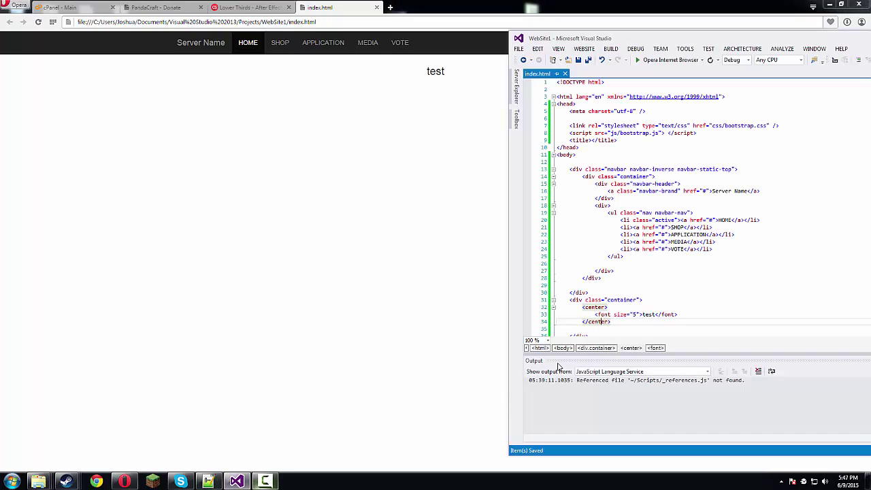
{"action": "key", "text": "Up"}
{"action": "left_click", "coordinate": [633, 314]}
{"action": "key", "text": "Delete"}
{"action": "key", "text": "Delete"}
{"action": "key", "text": "Delete"}
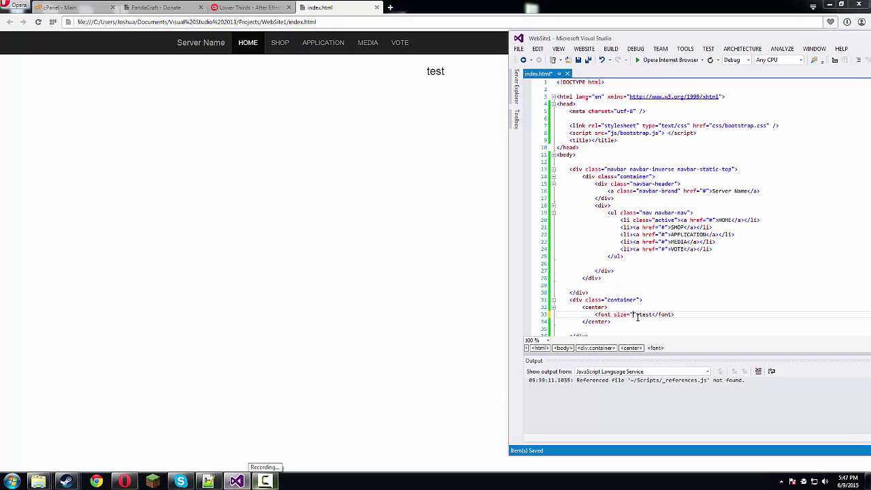
{"action": "type", "text": "\""}
{"action": "key", "text": "ctrl+s"}
{"action": "left_click", "coordinate": [392, 240]}
{"action": "key", "text": "F5"}
{"action": "left_click", "coordinate": [236, 481]}
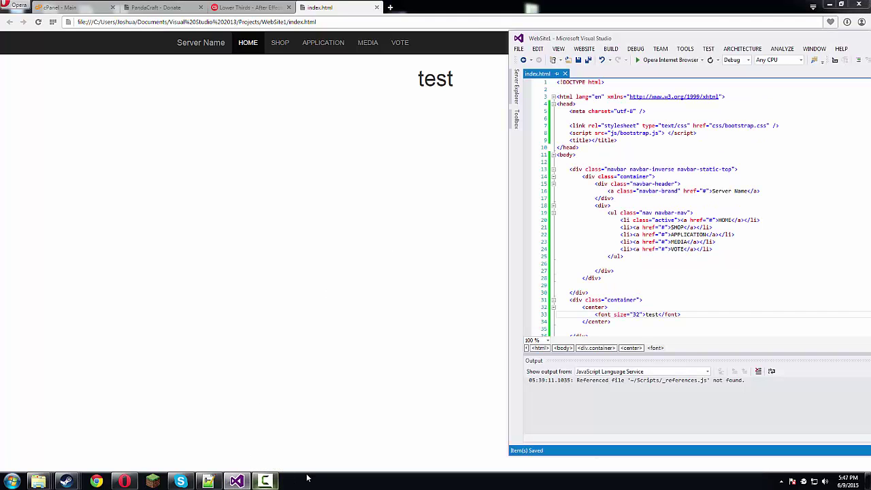
- Try font sizes 8 and 10px, viewing the page full-screen in Opera
{"action": "left_click", "coordinate": [395, 265]}
{"action": "left_click", "coordinate": [236, 481]}
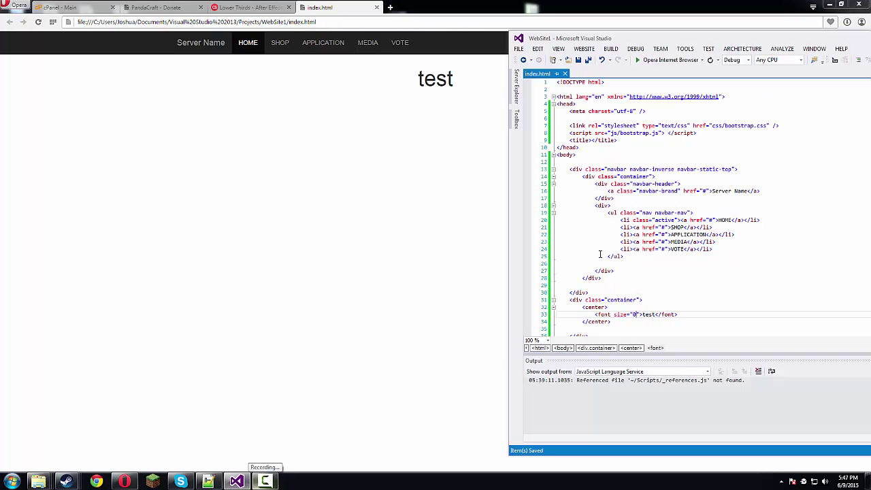
{"action": "left_click", "coordinate": [340, 153]}
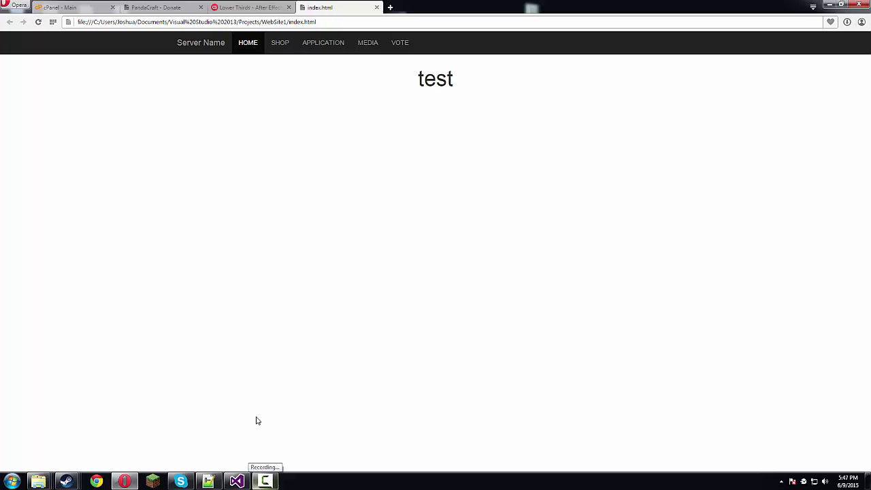
{"action": "left_click", "coordinate": [236, 481]}
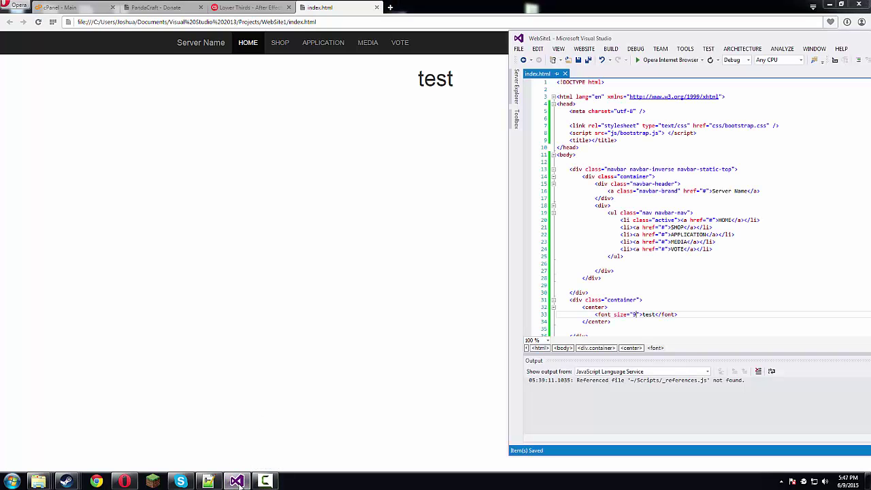
{"action": "key", "text": "BackSpace"}
{"action": "type", "text": "8"}
{"action": "left_click", "coordinate": [238, 482]}
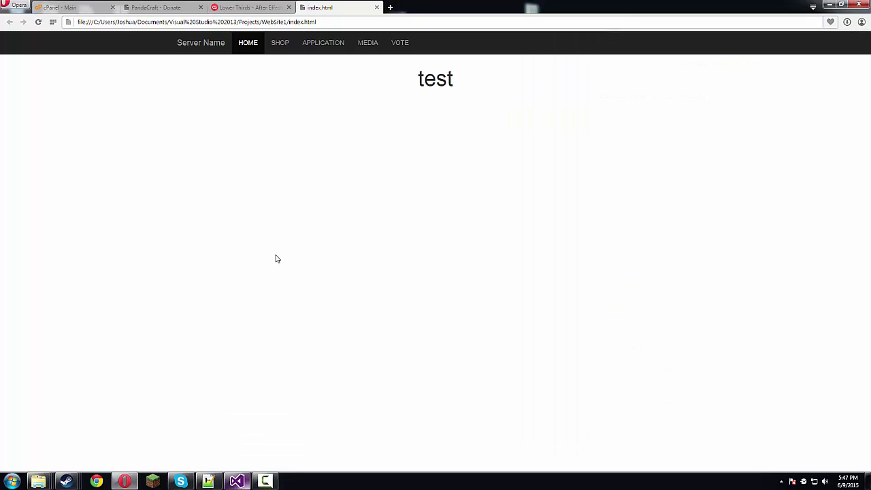
{"action": "left_click", "coordinate": [237, 481]}
{"action": "key", "text": "BackSpace"}
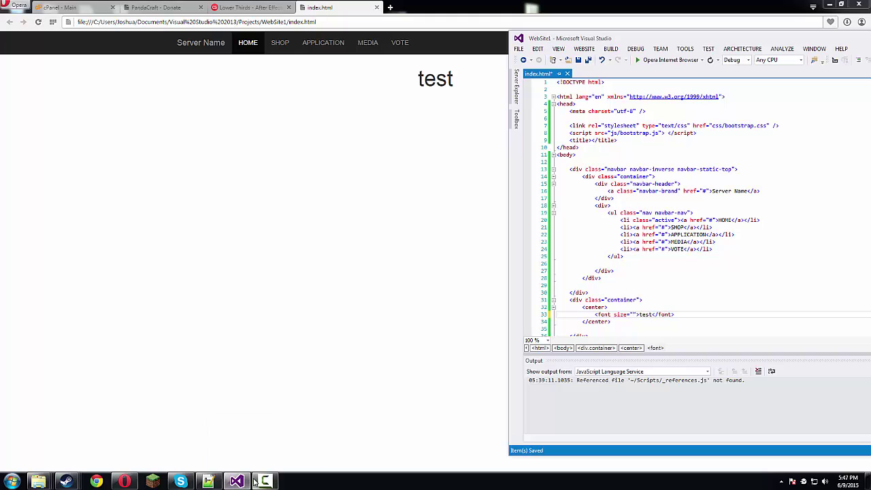
{"action": "type", "text": "10px"}
{"action": "key", "text": "ctrl+s"}
{"action": "left_click", "coordinate": [239, 482]}
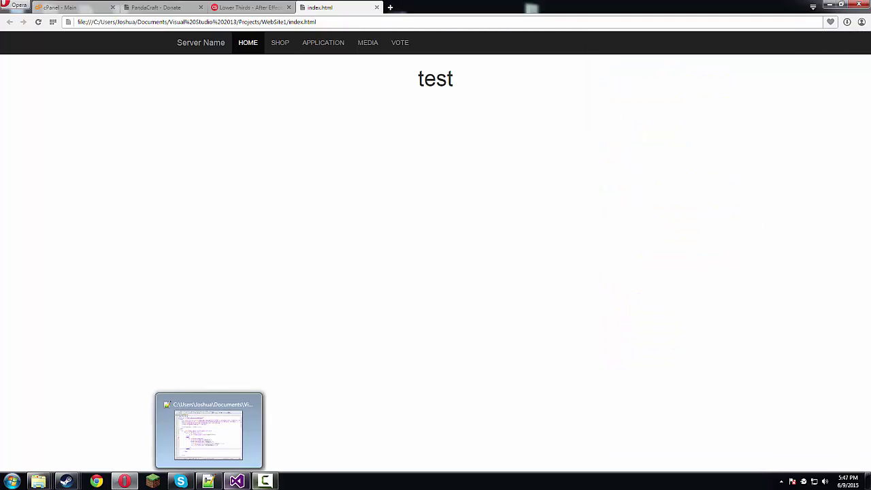
- Set the font size to 7, save, and reload Opera
{"action": "left_click", "coordinate": [236, 481]}
{"action": "key", "text": "BackSpace"}
{"action": "key", "text": "BackSpace"}
{"action": "key", "text": "BackSpace"}
{"action": "key", "text": "BackSpace"}
{"action": "type", "text": "7"}
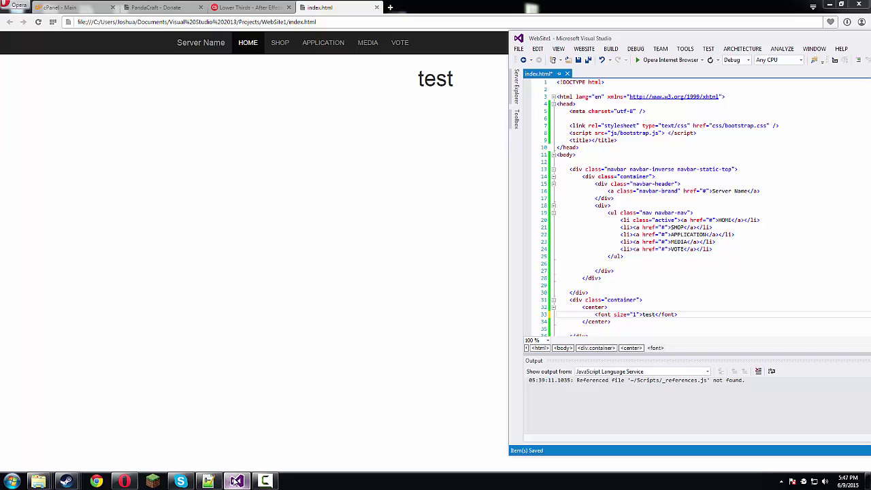
{"action": "key", "text": "ctrl+s"}
{"action": "left_click", "coordinate": [236, 482]}
{"action": "left_click", "coordinate": [237, 482]}
{"action": "left_click", "coordinate": [318, 111]}
{"action": "key", "text": "F5"}
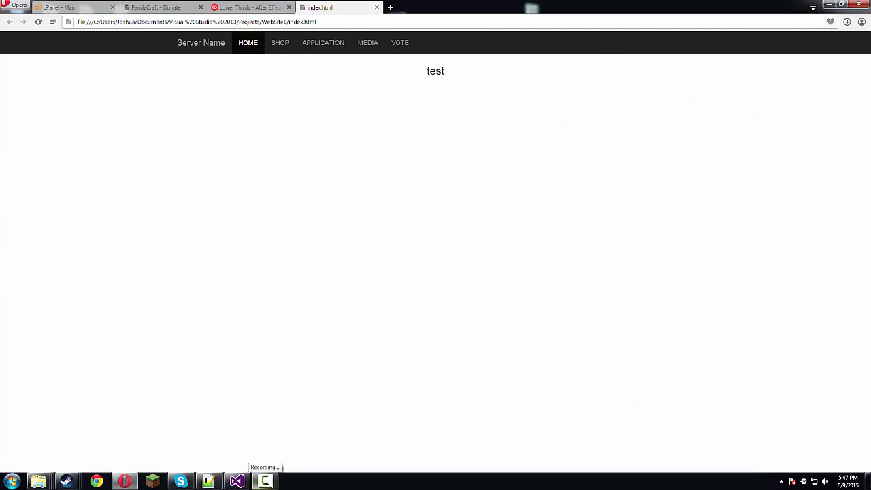
- Test sizes 6 and 1, then settle back on size 7, reloading Opera each time
{"action": "left_click", "coordinate": [236, 481]}
{"action": "key", "text": "BackSpace"}
{"action": "type", "text": "6"}
{"action": "key", "text": "ctrl+s"}
{"action": "left_click", "coordinate": [227, 383]}
{"action": "key", "text": "F5"}
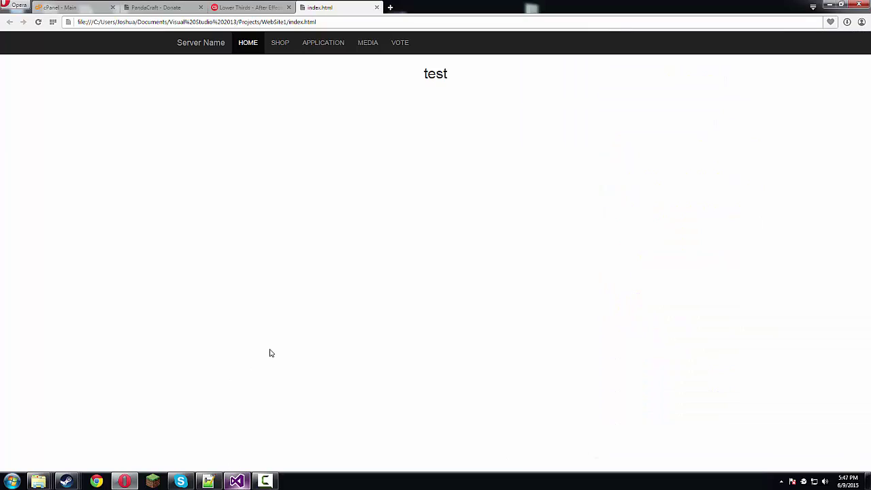
{"action": "left_click", "coordinate": [236, 481]}
{"action": "key", "text": "BackSpace"}
{"action": "type", "text": "7"}
{"action": "key", "text": "ctrl+s"}
{"action": "left_click", "coordinate": [243, 483]}
{"action": "key", "text": "F5"}
{"action": "left_click", "coordinate": [237, 481]}
{"action": "key", "text": "BackSpace"}
{"action": "type", "text": "1"}
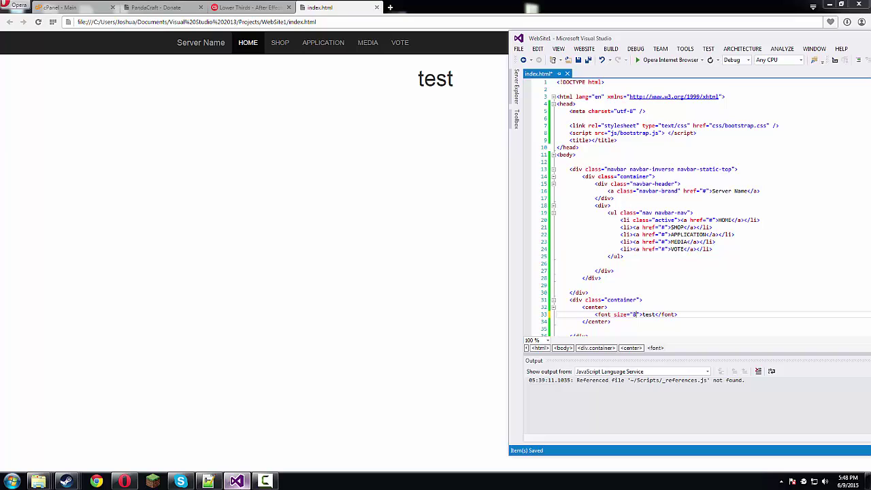
{"action": "key", "text": "ctrl+s"}
{"action": "left_click", "coordinate": [249, 261]}
- Replace 'test' with 'Minecraft Server Name!', save, and check it in Opera
{"action": "key", "text": "BackSpace"}
{"action": "key", "text": "BackSpace"}
{"action": "key", "text": "BackSpace"}
{"action": "key", "text": "BackSpace"}
{"action": "type", "text": "Minecraft Ser"}
{"action": "type", "text": "ver Name"}
{"action": "key", "text": "ctrl+s"}
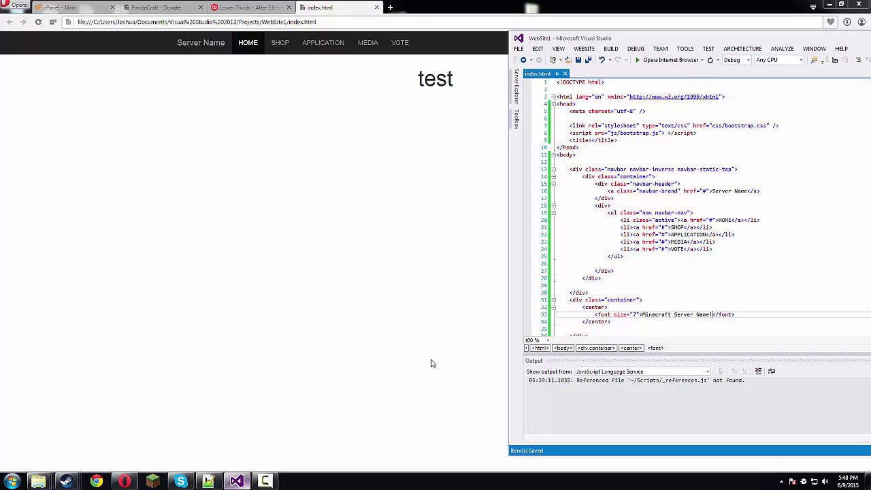
{"action": "left_click", "coordinate": [431, 363]}
{"action": "key", "text": "F5"}
{"action": "left_click_drag", "start_coordinate": [320, 80], "coordinate": [574, 79]}
{"action": "left_click", "coordinate": [323, 385]}
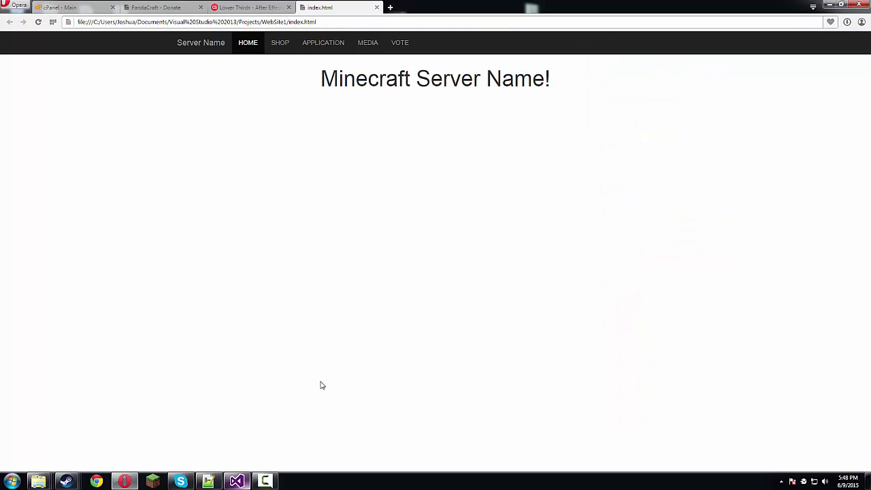
{"action": "left_click", "coordinate": [236, 481]}
- Wrap 'Minecraft Server Name' in a bold tag, save, and view the page
{"action": "triple_click", "coordinate": [660, 316]}
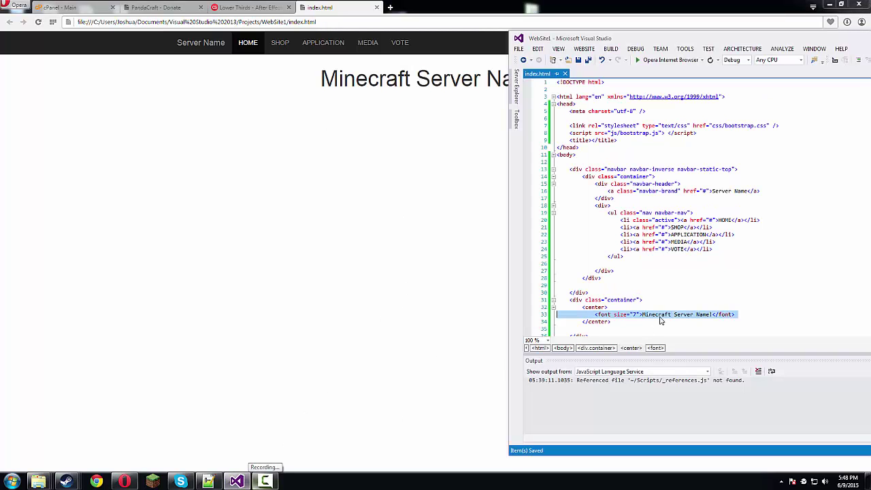
{"action": "left_click", "coordinate": [712, 315]}
{"action": "left_click_drag", "start_coordinate": [712, 315], "coordinate": [642, 314]}
{"action": "key", "text": "ctrl+k"}
{"action": "key", "text": "ctrl+s"}
{"action": "type", "text": "<b"}
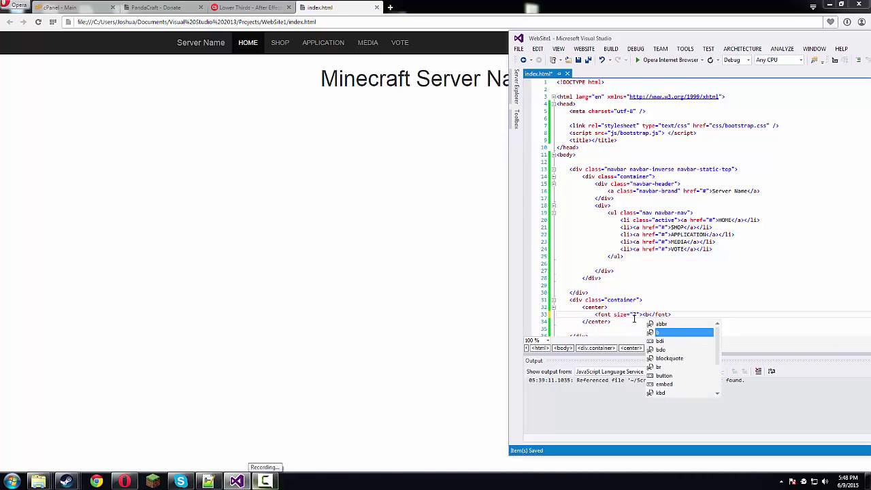
{"action": "key", "text": "Return"}
{"action": "left_click", "coordinate": [486, 307]}
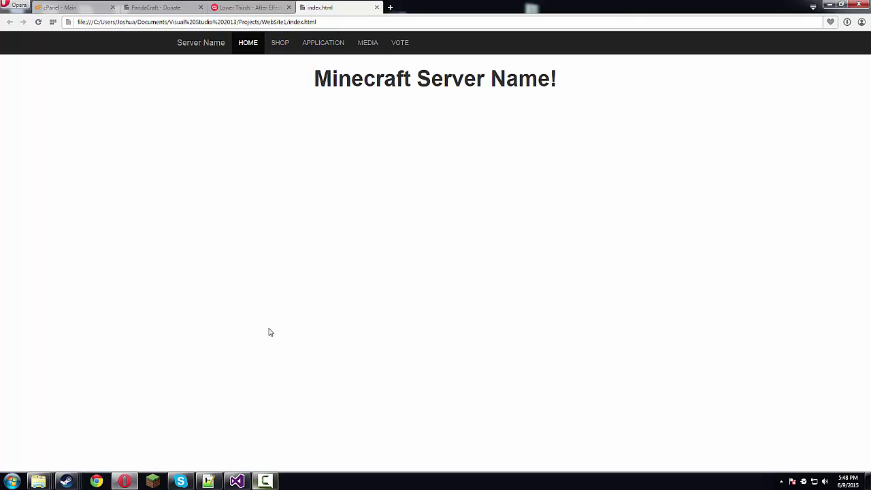
- Open css/bootstrap.css from the project's css folder in Solution Explorer
{"action": "left_click", "coordinate": [236, 481]}
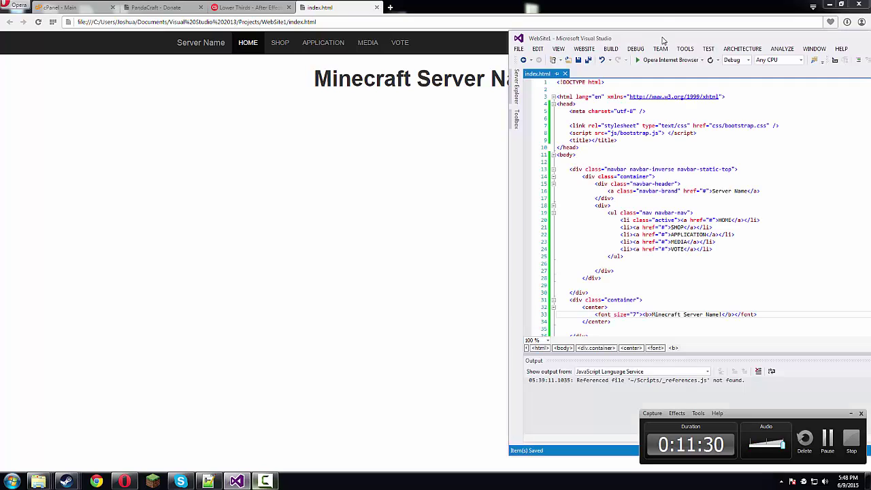
{"action": "left_click_drag", "start_coordinate": [705, 5], "coordinate": [199, 4]}
{"action": "left_click", "coordinate": [775, 94]}
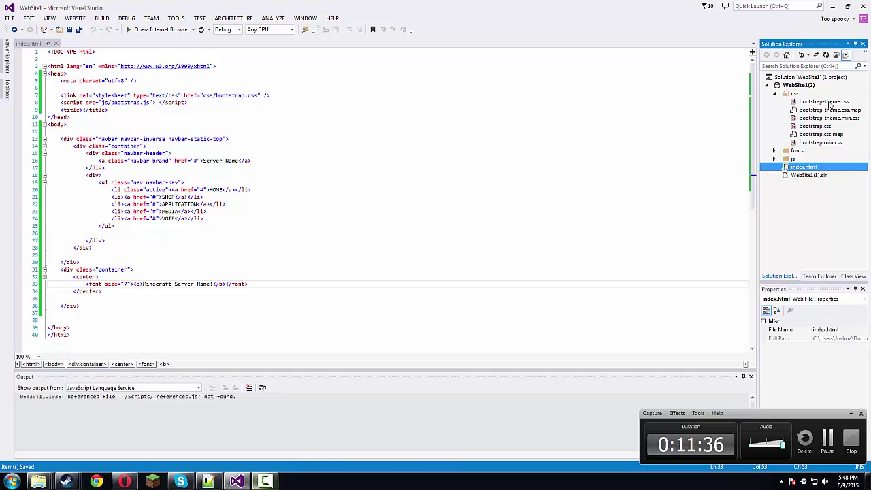
{"action": "left_click", "coordinate": [817, 126]}
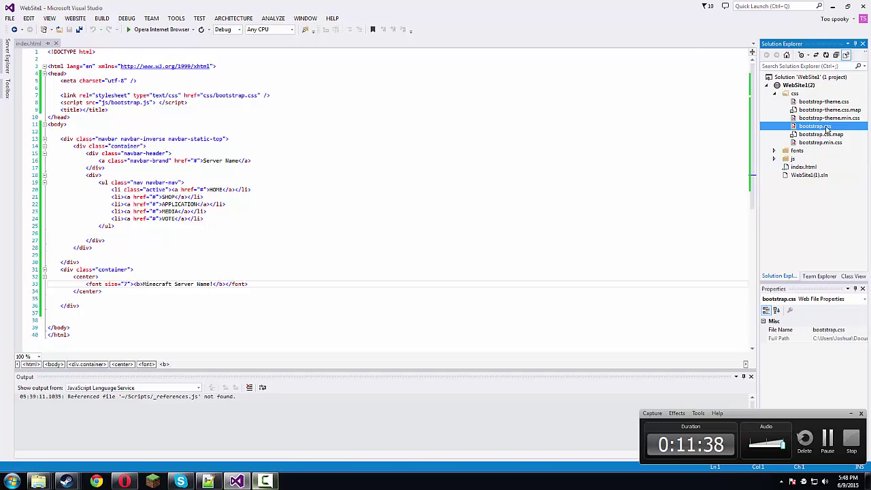
- Add 'background-color: red;' under 'margin: 0;' in the body rule and save
{"action": "left_click", "coordinate": [32, 175]}
{"action": "left_click", "coordinate": [83, 145]}
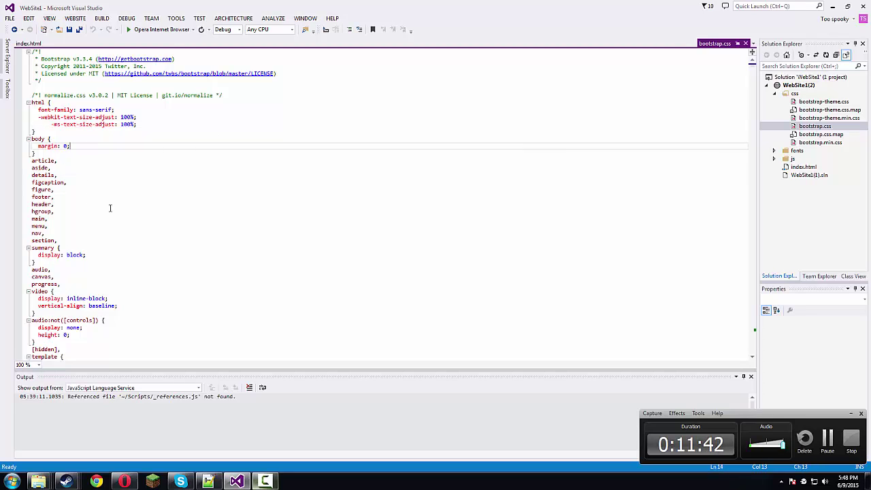
{"action": "left_click", "coordinate": [32, 139]}
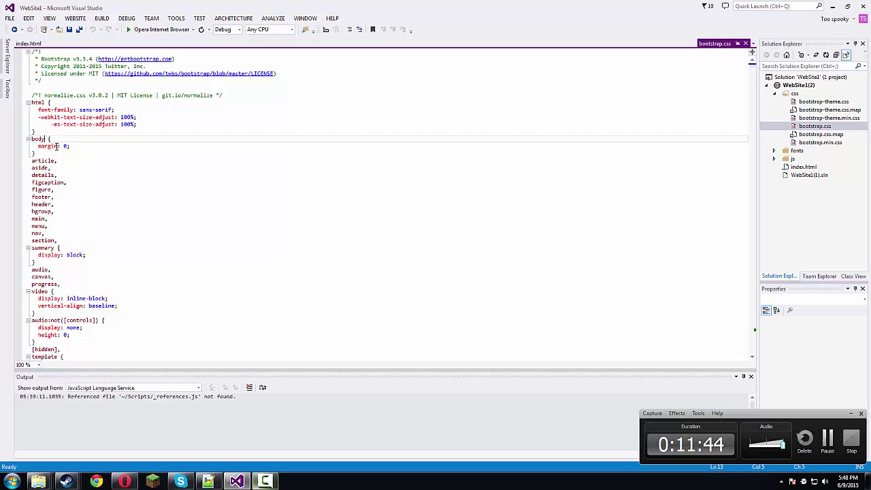
{"action": "left_click", "coordinate": [76, 146]}
{"action": "key", "text": "Return"}
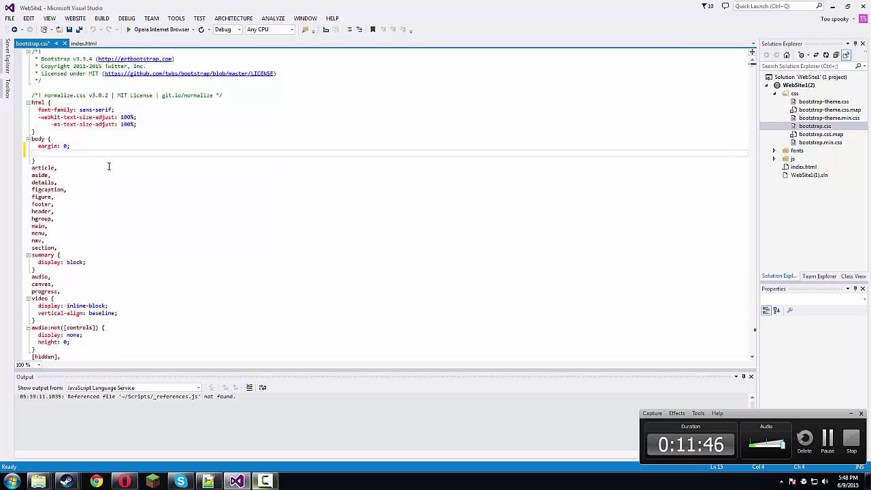
{"action": "type", "text": "background-col"}
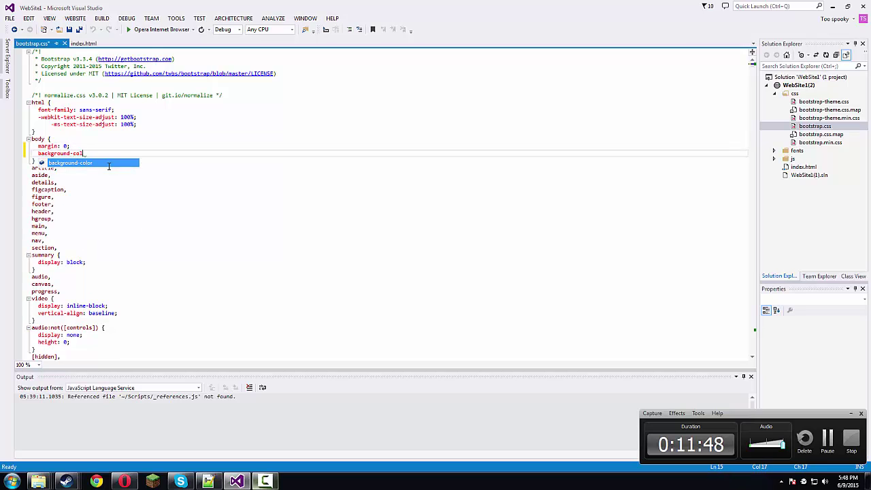
{"action": "key", "text": "Tab"}
{"action": "type", "text": "red;"}
{"action": "key", "text": "ctrl+s"}
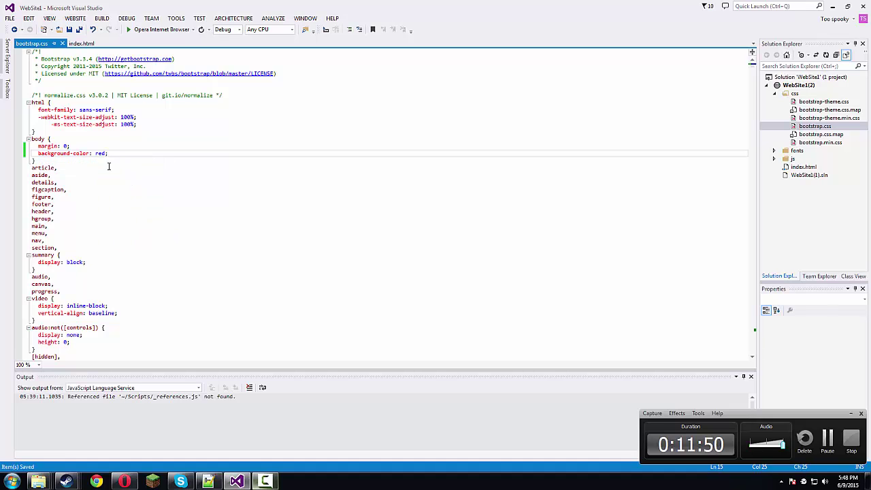
{"action": "double_click", "coordinate": [313, 7]}
- Add a bgcolor attribute to index.html's <body> tag, save, and check Opera
{"action": "key", "text": "alt+Tab"}
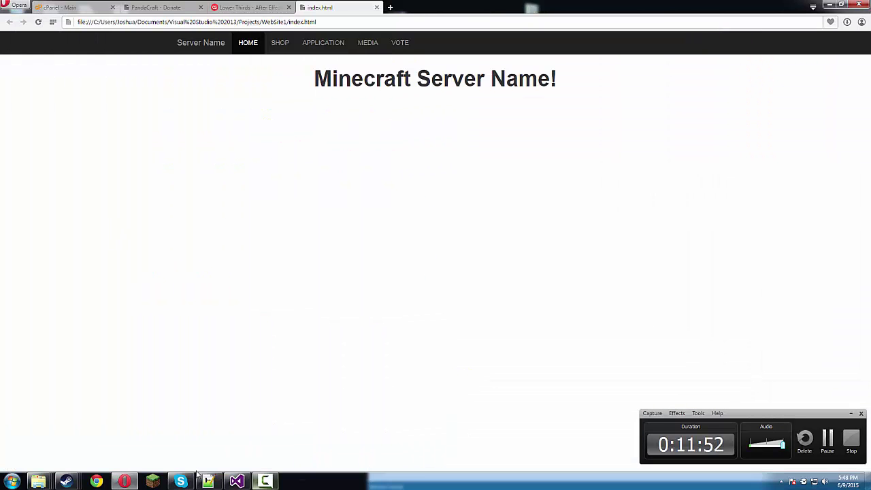
{"action": "left_click", "coordinate": [236, 482]}
{"action": "left_click", "coordinate": [442, 111]}
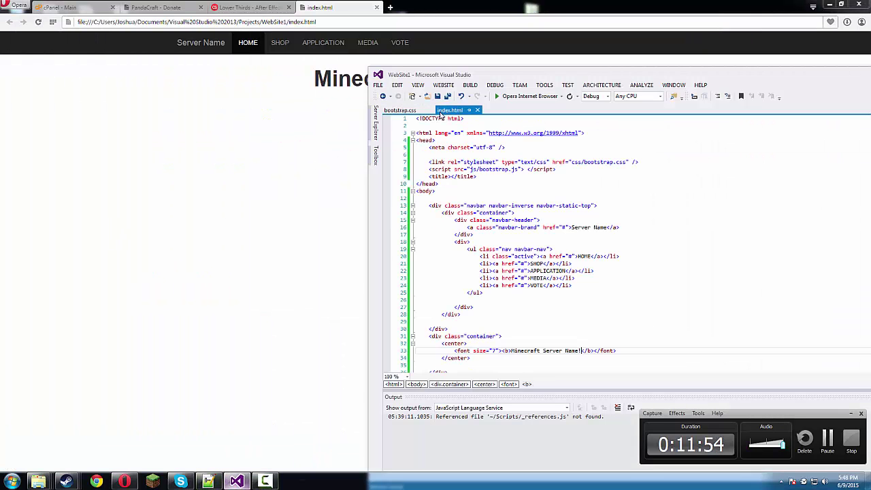
{"action": "left_click", "coordinate": [433, 192]}
{"action": "type", "text": "bgcolor="}
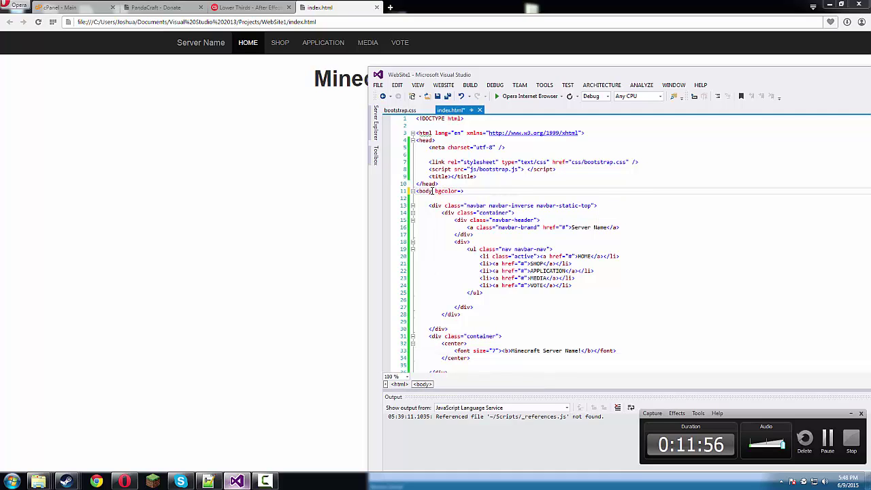
{"action": "type", "text": "\"red"}
{"action": "key", "text": "ctrl+s"}
{"action": "left_click", "coordinate": [351, 170]}
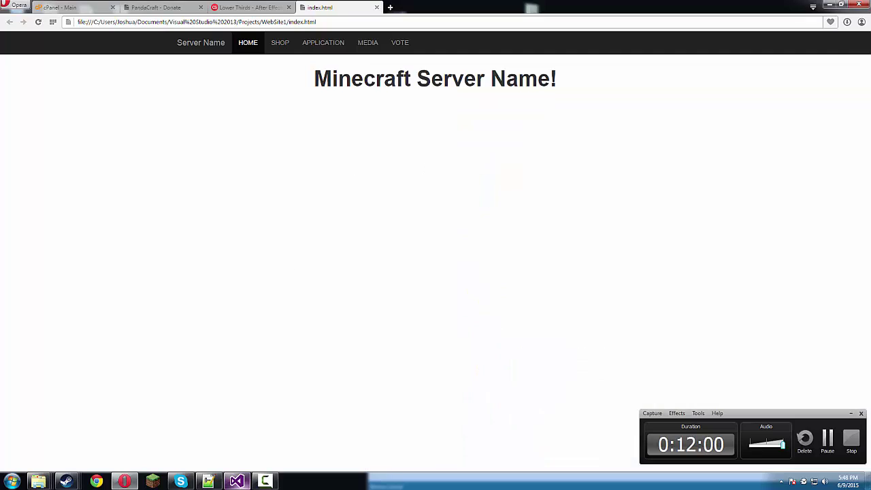
{"action": "left_click", "coordinate": [236, 481]}
- Edit the bgcolor value, compare with bootstrap.css's red rule, then return to index.html
{"action": "key", "text": "BackSpace"}
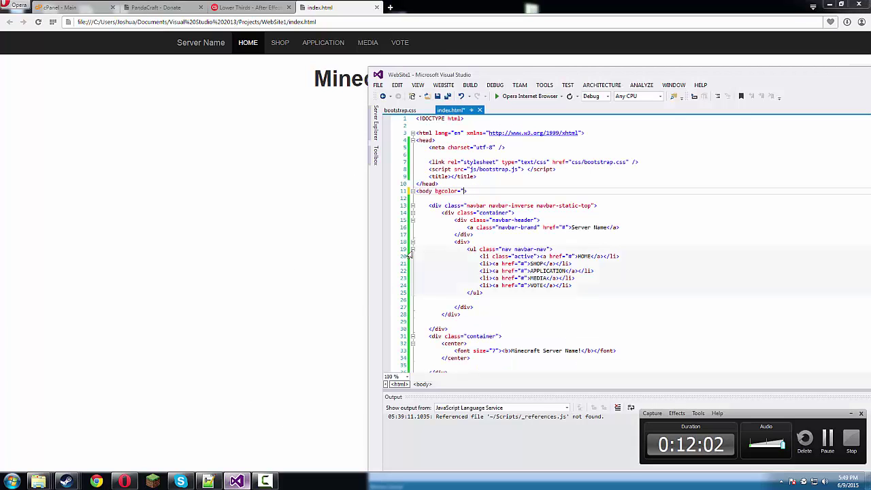
{"action": "key", "text": "BackSpace"}
{"action": "type", "text": "\""}
{"action": "key", "text": "Escape"}
{"action": "left_click", "coordinate": [216, 188]}
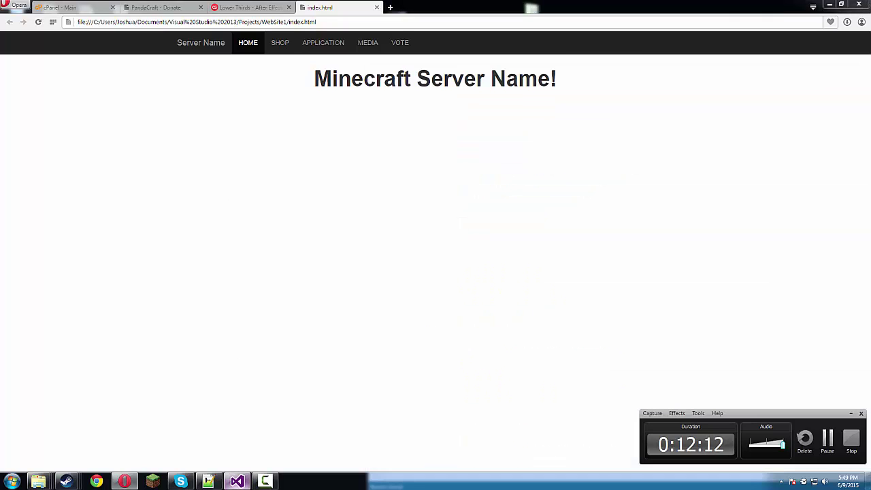
{"action": "key", "text": "alt+Tab"}
{"action": "left_click", "coordinate": [400, 109]}
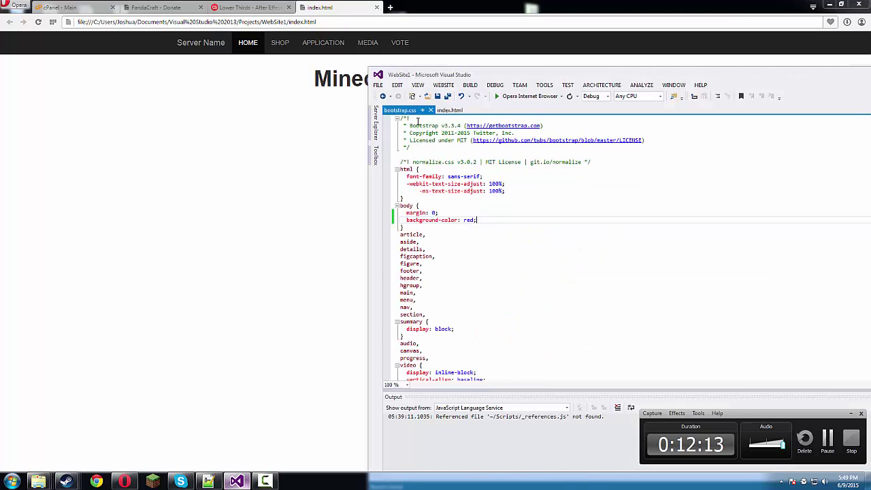
{"action": "double_click", "coordinate": [470, 220]}
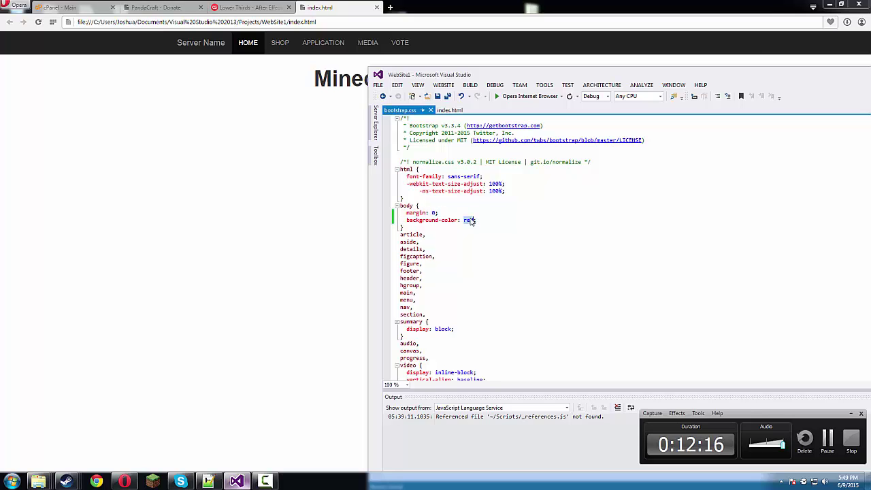
{"action": "scroll", "coordinate": [521, 222], "scroll_direction": "down", "scroll_amount": 5}
{"action": "scroll", "coordinate": [524, 222], "scroll_direction": "up", "scroll_amount": 5}
{"action": "left_click", "coordinate": [481, 226]}
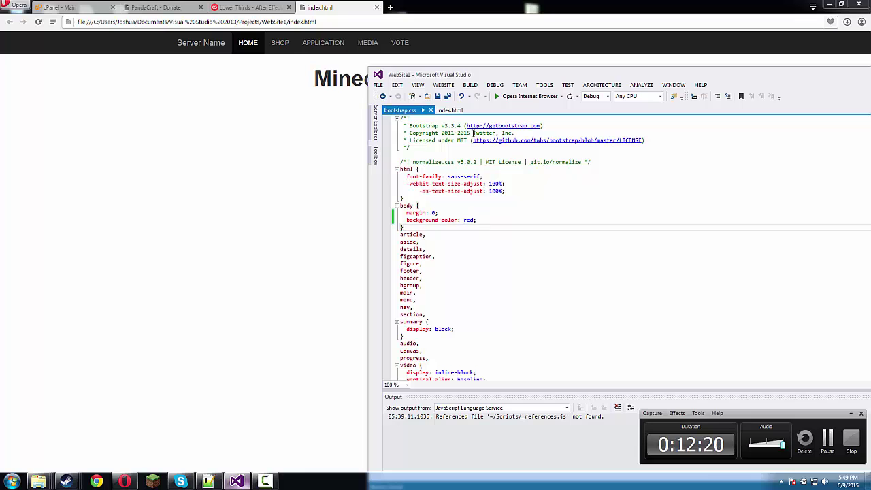
{"action": "left_click", "coordinate": [463, 118]}
- Delete the bgcolor attribute, leaving a plain <body> tag, and maximize Visual Studio
{"action": "mouse_move", "coordinate": [502, 78]}
{"action": "left_mouse_down"}
{"action": "mouse_move", "coordinate": [388, 43]}
{"action": "mouse_move", "coordinate": [397, 44]}
{"action": "left_mouse_up"}
{"action": "key", "text": "BackSpace"}
{"action": "type", "text": "<body bg>"}
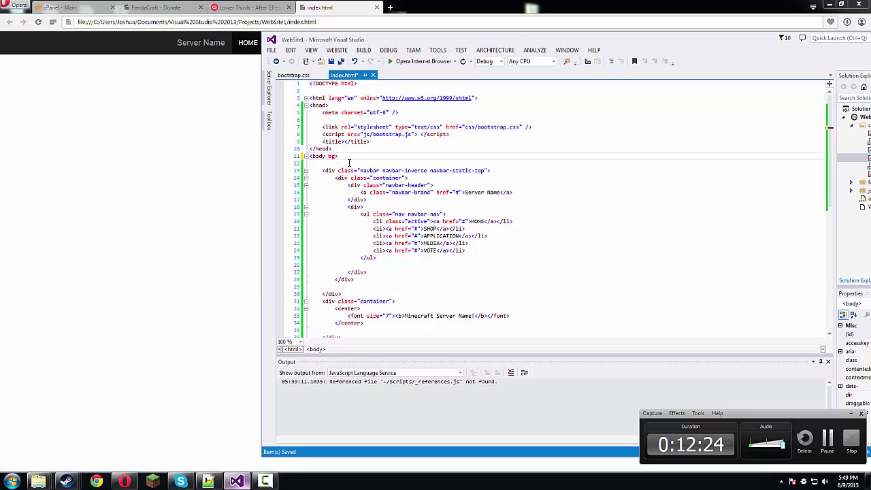
{"action": "key", "text": "BackSpace"}
{"action": "key", "text": "BackSpace"}
{"action": "key", "text": "BackSpace"}
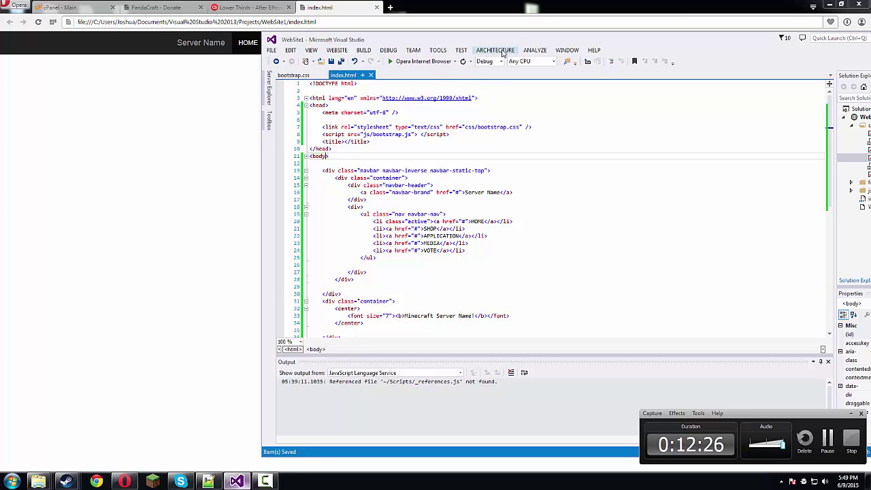
{"action": "left_click_drag", "start_coordinate": [504, 41], "coordinate": [461, 43]}
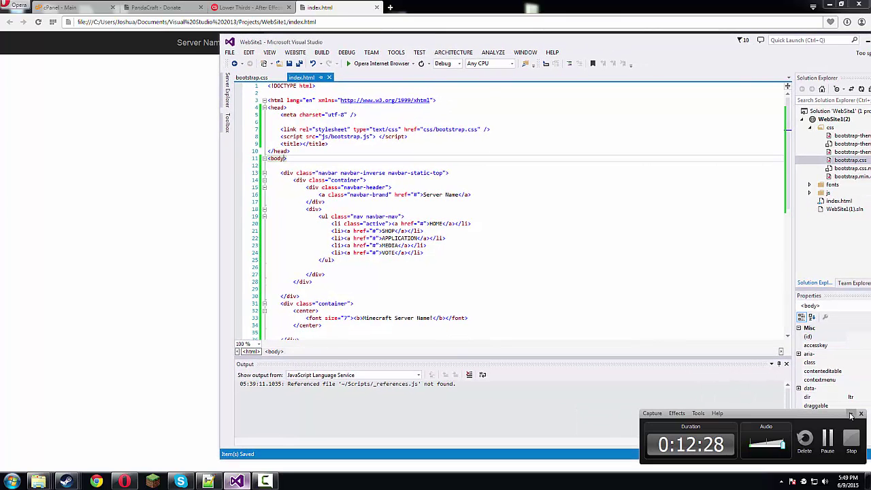
{"action": "left_click", "coordinate": [850, 414]}
{"action": "double_click", "coordinate": [521, 42]}
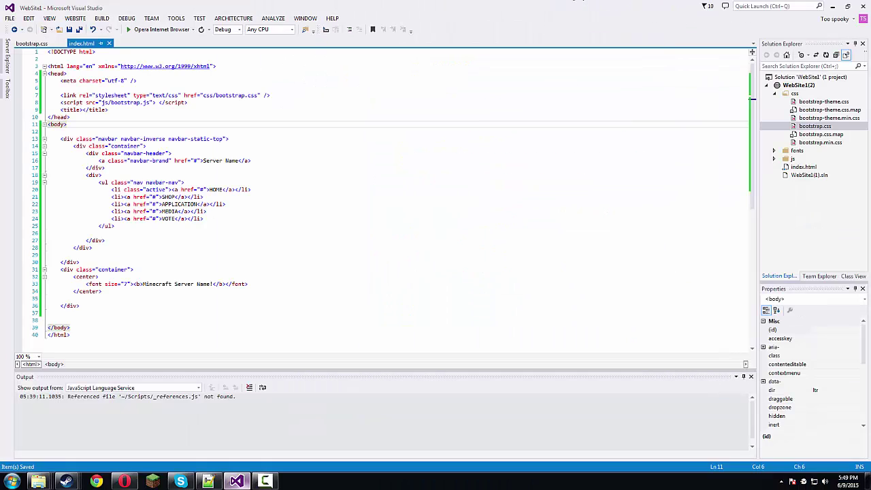
- Check the page and a navbar link in Opera, resize the editor, and open a new tab
{"action": "left_click", "coordinate": [125, 481]}
{"action": "left_click_drag", "start_coordinate": [182, 75], "coordinate": [690, 88]}
{"action": "left_click", "coordinate": [686, 91]}
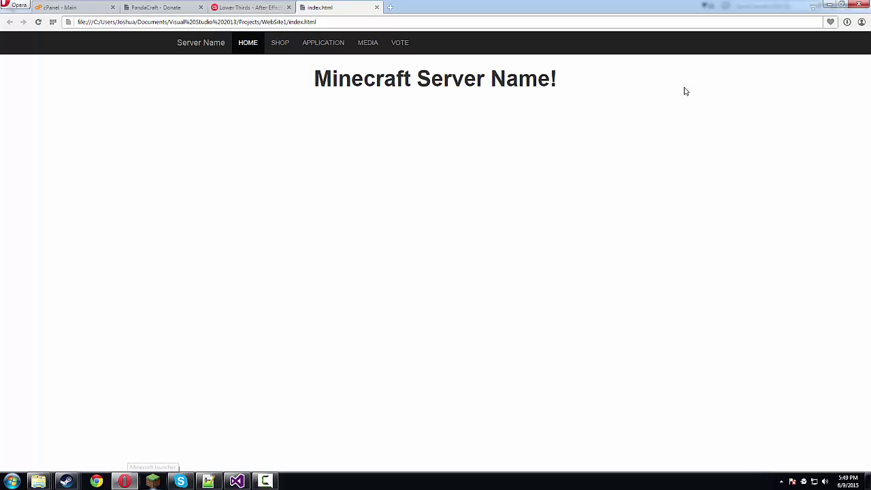
{"action": "left_click", "coordinate": [400, 41]}
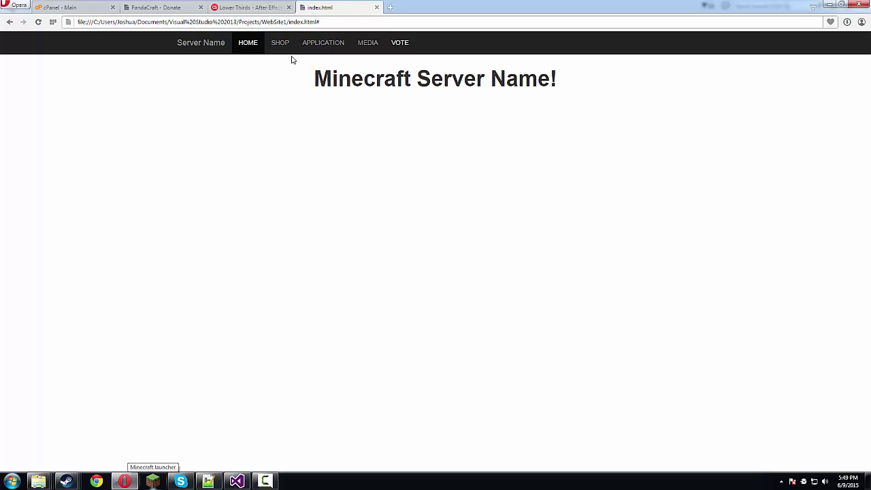
{"action": "left_click", "coordinate": [236, 481]}
{"action": "mouse_move", "coordinate": [439, 8]}
{"action": "left_mouse_down"}
{"action": "mouse_move", "coordinate": [439, 17]}
{"action": "mouse_move", "coordinate": [771, 93]}
{"action": "left_mouse_up"}
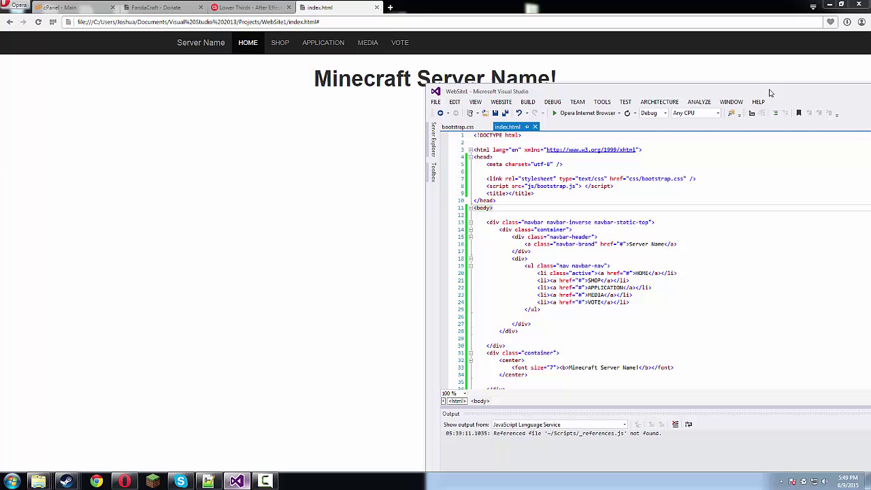
{"action": "left_click_drag", "start_coordinate": [638, 100], "coordinate": [756, 59]}
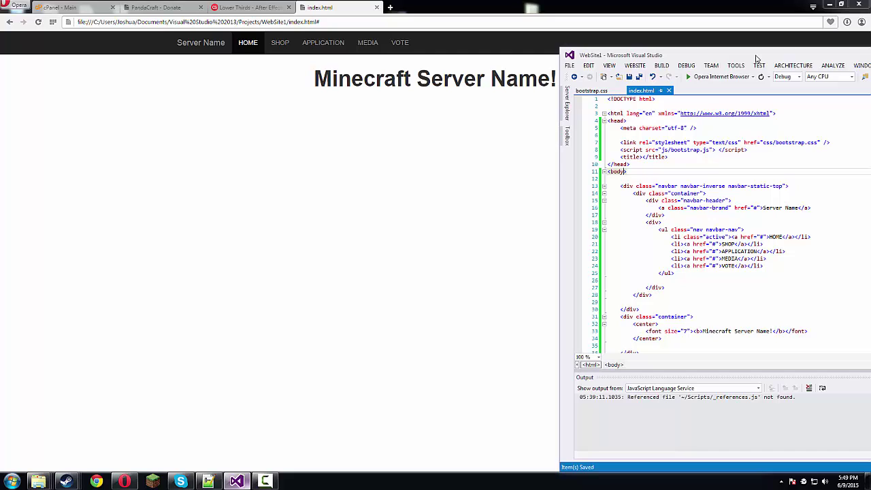
{"action": "left_click", "coordinate": [390, 8]}
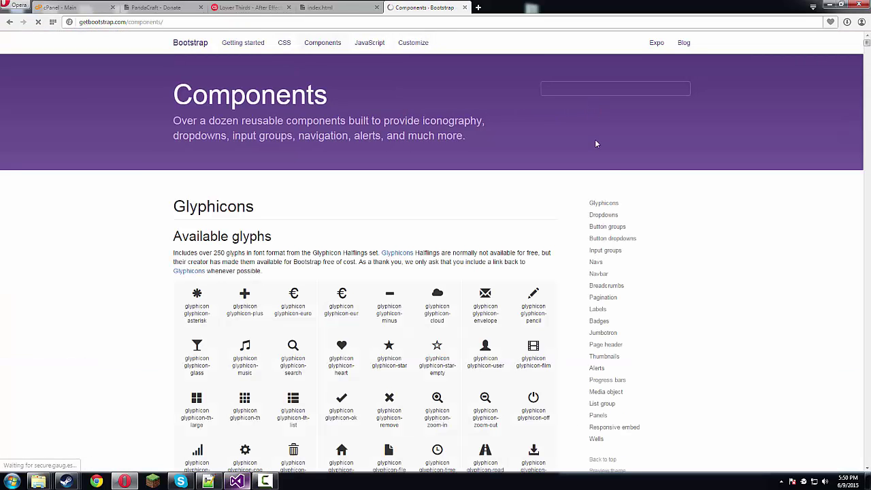
- Search the Components page for 'button' and follow the sidebar links to Split button dropdowns
{"action": "key", "text": "ctrl+f"}
{"action": "type", "text": "button"}
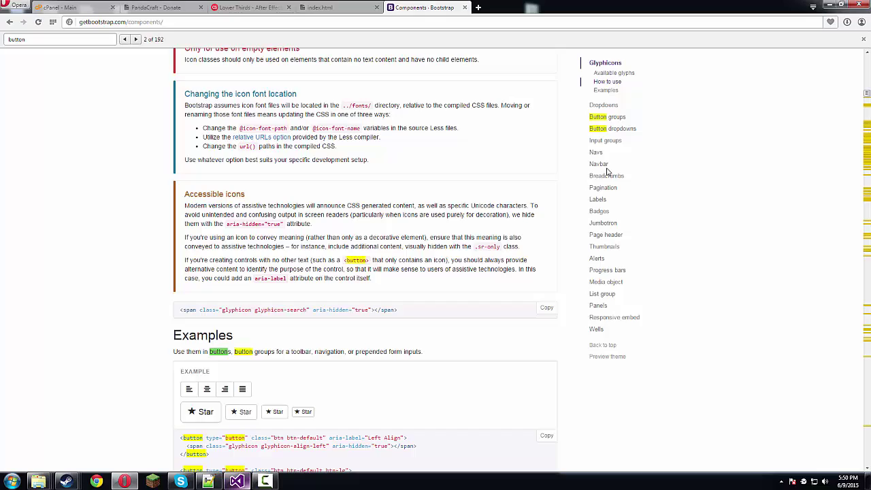
{"action": "scroll", "coordinate": [608, 171], "scroll_direction": "down", "scroll_amount": 4}
{"action": "scroll", "coordinate": [626, 247], "scroll_direction": "down", "scroll_amount": 5}
{"action": "scroll", "coordinate": [627, 247], "scroll_direction": "down", "scroll_amount": 4}
{"action": "scroll", "coordinate": [614, 179], "scroll_direction": "down", "scroll_amount": 1}
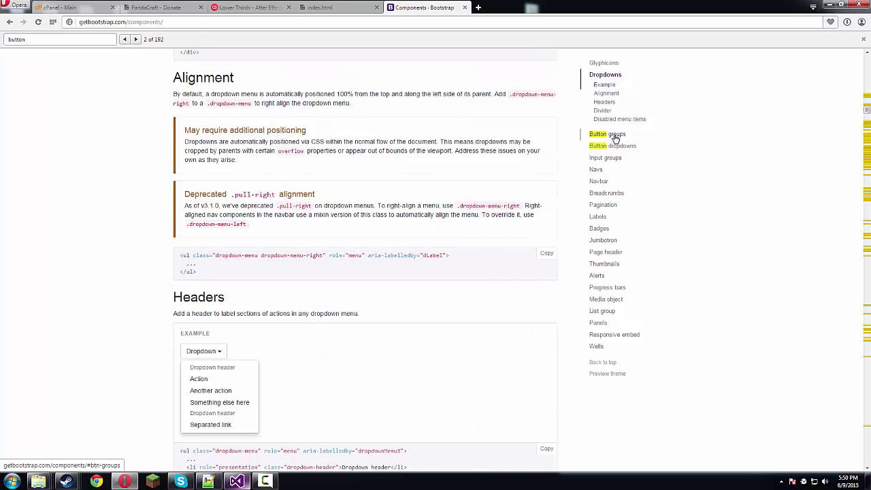
{"action": "left_click", "coordinate": [615, 136]}
{"action": "scroll", "coordinate": [615, 157], "scroll_direction": "down", "scroll_amount": 5}
{"action": "scroll", "coordinate": [615, 156], "scroll_direction": "down", "scroll_amount": 4}
{"action": "scroll", "coordinate": [615, 157], "scroll_direction": "down", "scroll_amount": 4}
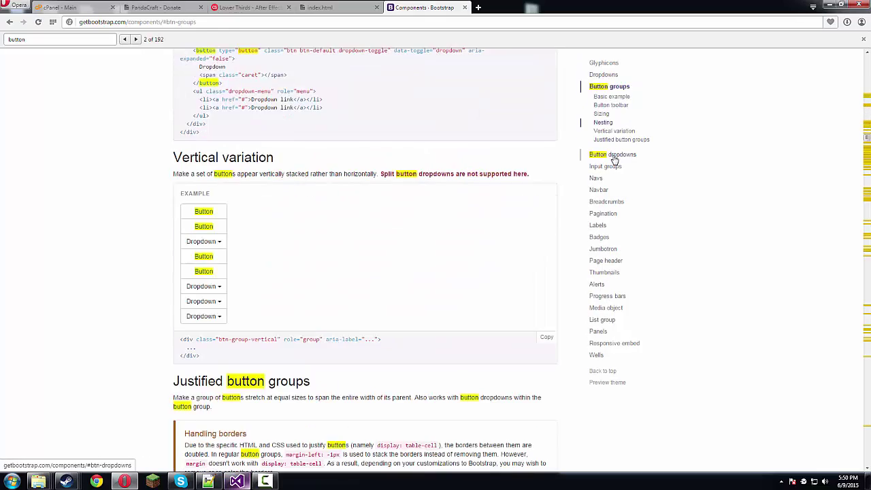
{"action": "left_click", "coordinate": [615, 158]}
{"action": "scroll", "coordinate": [408, 224], "scroll_direction": "down", "scroll_amount": 3}
{"action": "scroll", "coordinate": [311, 247], "scroll_direction": "down", "scroll_amount": 3}
{"action": "scroll", "coordinate": [322, 238], "scroll_direction": "down", "scroll_amount": 3}
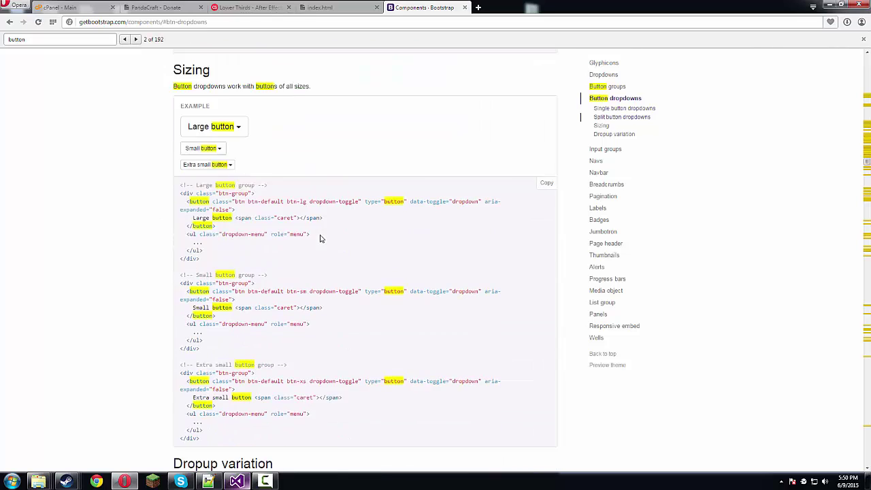
{"action": "scroll", "coordinate": [408, 218], "scroll_direction": "down", "scroll_amount": 4}
{"action": "scroll", "coordinate": [495, 199], "scroll_direction": "down", "scroll_amount": 2}
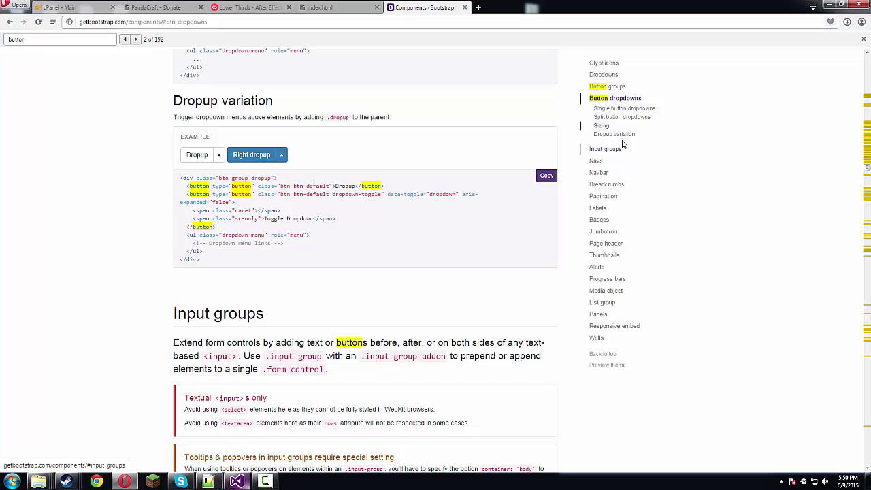
{"action": "left_click", "coordinate": [607, 127]}
{"action": "left_click", "coordinate": [610, 118]}
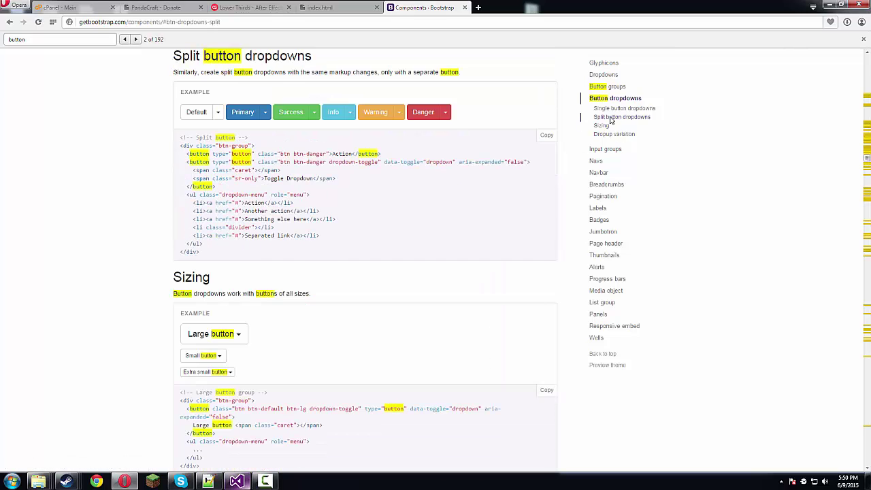
{"action": "scroll", "coordinate": [279, 228], "scroll_direction": "up", "scroll_amount": 1}
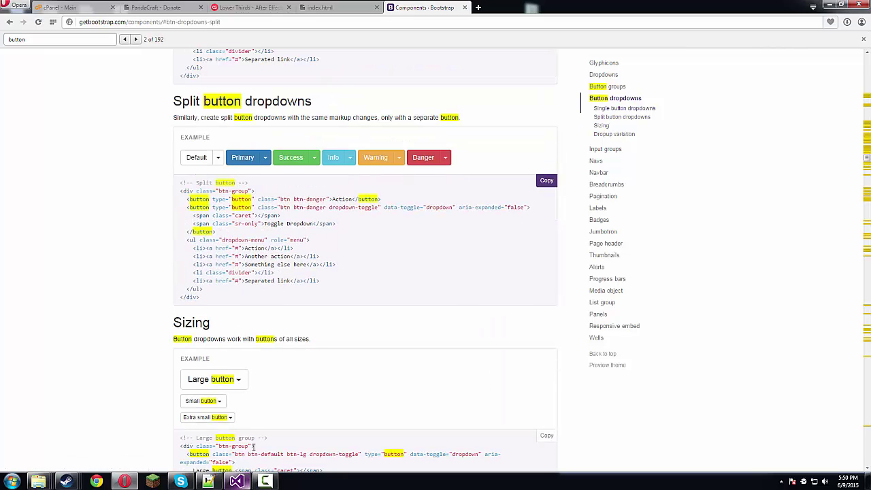
- Insert <br /> and a 'btn btn-primary' Test button after the heading's </font>, then save index.html
{"action": "left_click", "coordinate": [234, 481]}
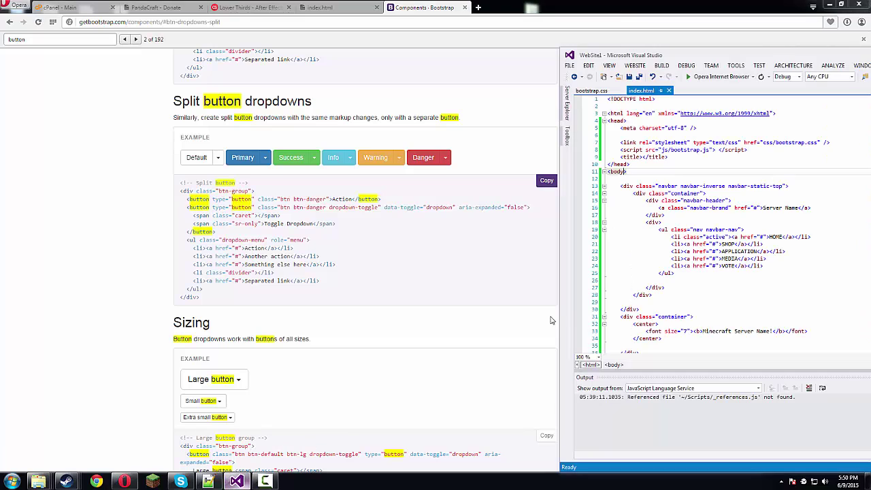
{"action": "left_click", "coordinate": [666, 336]}
{"action": "scroll", "coordinate": [674, 299], "scroll_direction": "down", "scroll_amount": 5}
{"action": "left_click", "coordinate": [659, 223]}
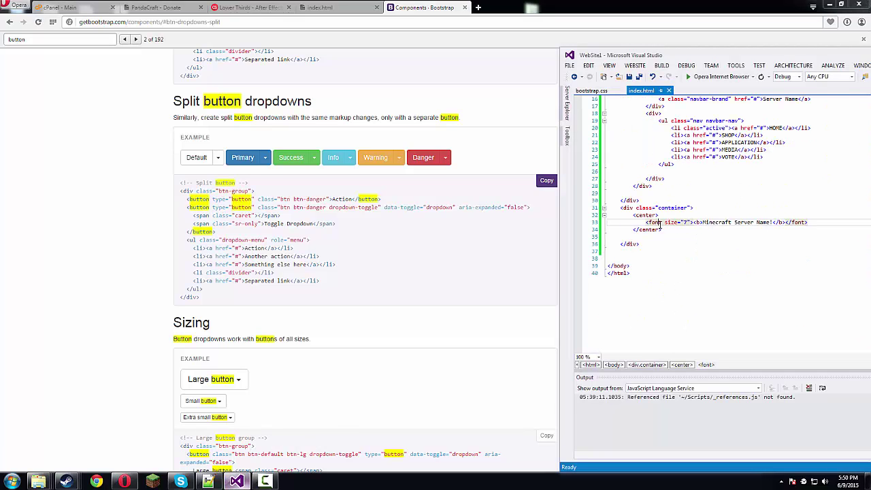
{"action": "left_click", "coordinate": [842, 222]}
{"action": "key", "text": "Return"}
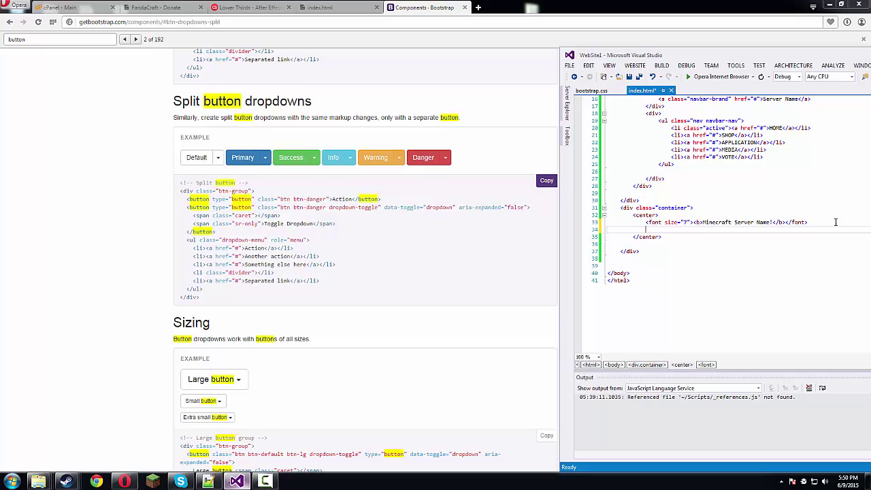
{"action": "type", "text": "<br />"}
{"action": "key", "text": "Return"}
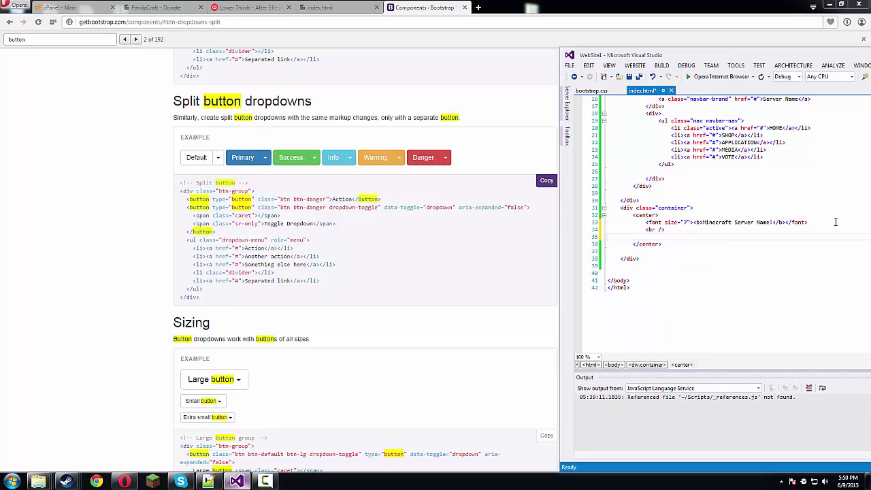
{"action": "type", "text": "div"}
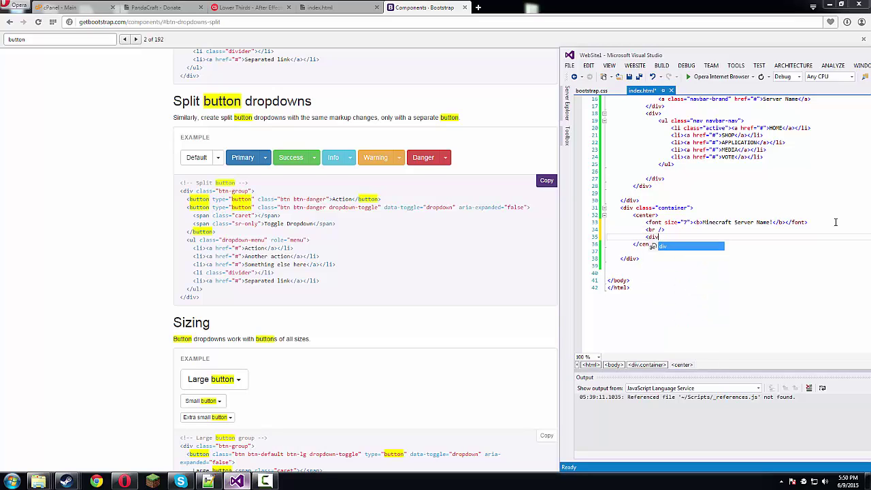
{"action": "key", "text": "BackSpace"}
{"action": "key", "text": "BackSpace"}
{"action": "type", "text": "b"}
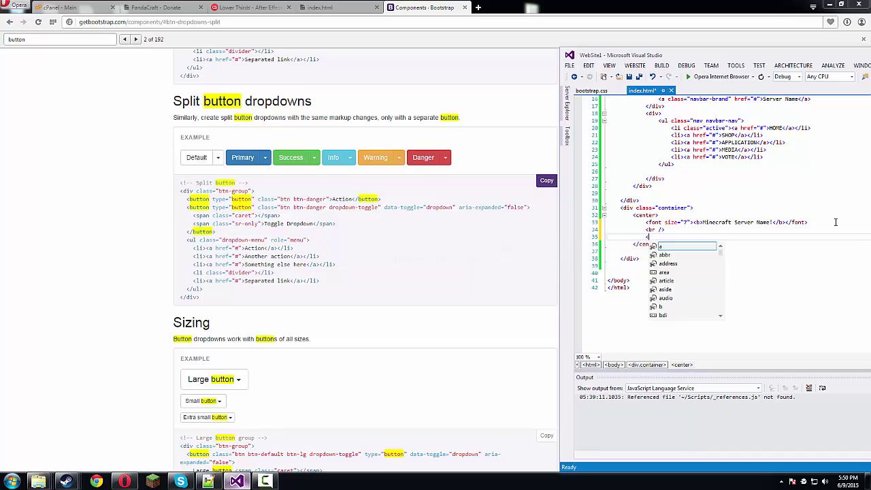
{"action": "type", "text": "utton type=\""}
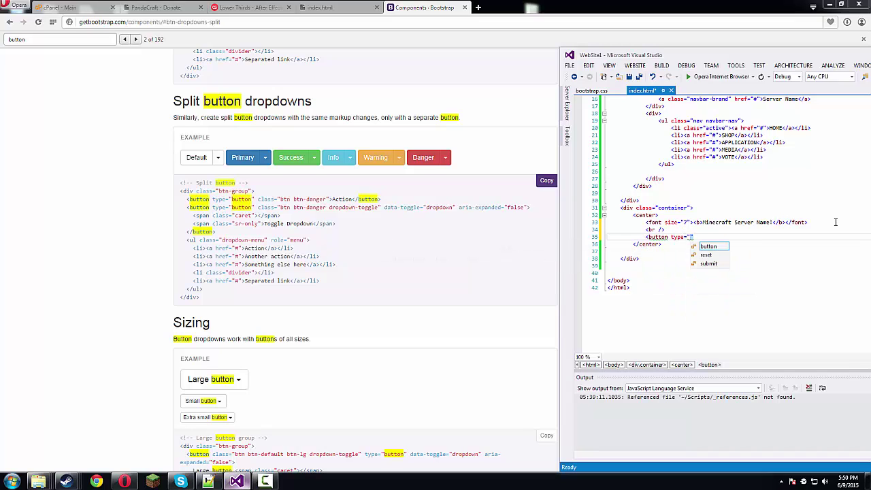
{"action": "type", "text": "button\""}
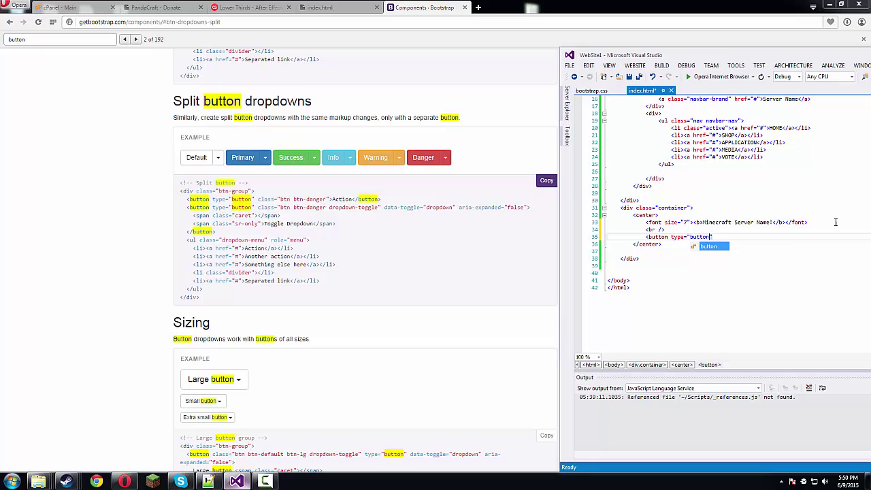
{"action": "type", "text": " class=\""}
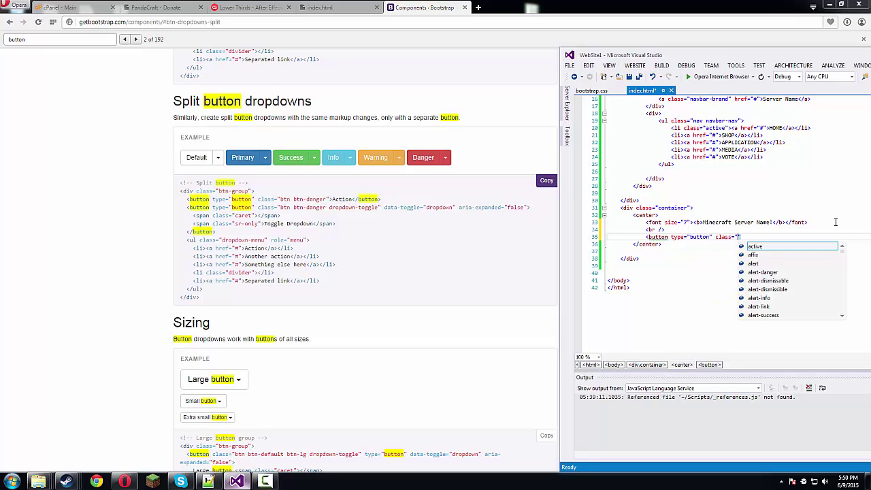
{"action": "type", "text": "button-p"}
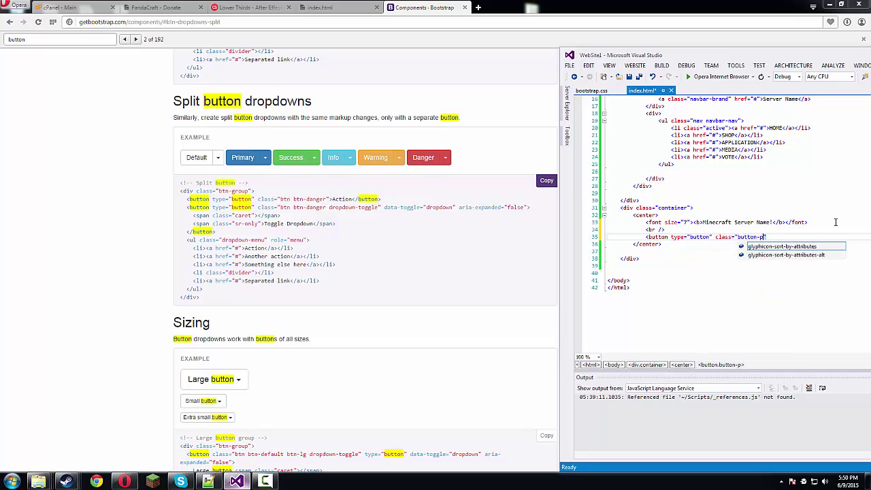
{"action": "type", "text": "rima"}
{"action": "key", "text": "BackSpace"}
{"action": "key", "text": "BackSpace"}
{"action": "type", "text": "mart"}
{"action": "type", "text": "y"}
{"action": "key", "text": "BackSpace"}
{"action": "key", "text": "BackSpace"}
{"action": "key", "text": "BackSpace"}
{"action": "key", "text": "BackSpace"}
{"action": "key", "text": "BackSpace"}
{"action": "key", "text": "BackSpace"}
{"action": "type", "text": "tn-primary"}
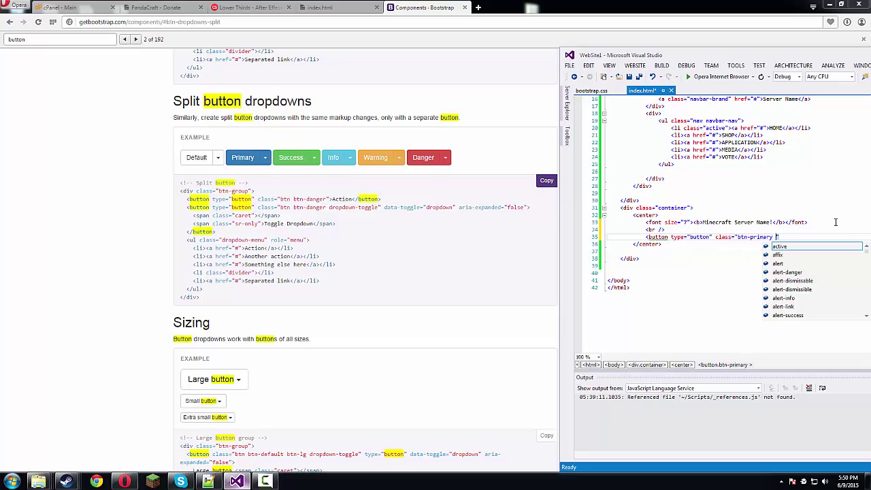
{"action": "key", "text": "Left"}
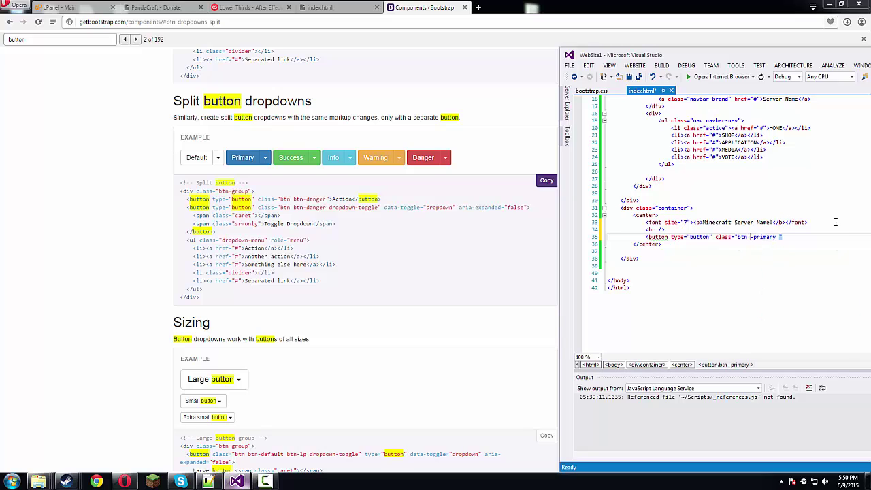
{"action": "type", "text": "btn"}
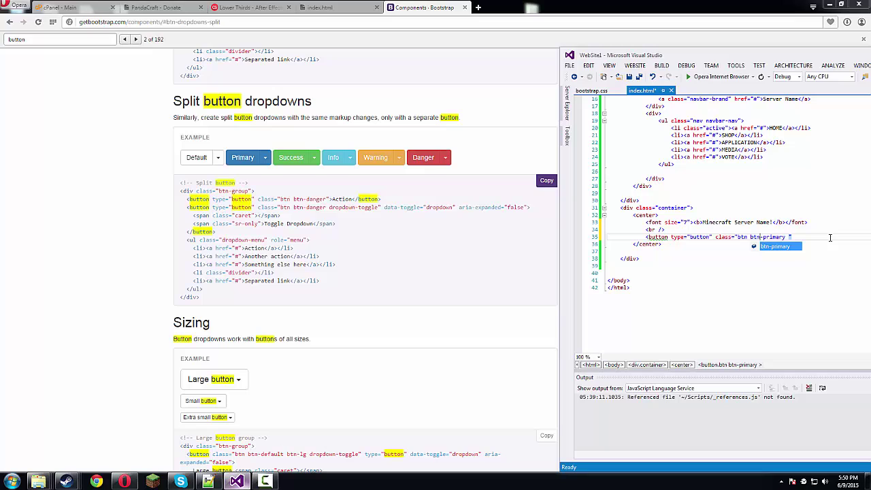
{"action": "left_click", "coordinate": [830, 238]}
{"action": "type", "text": ">"}
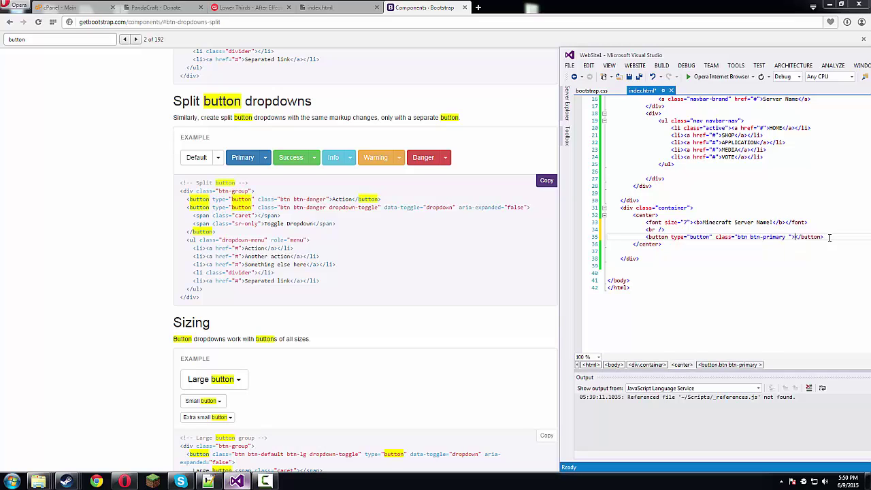
{"action": "type", "text": "Test"}
{"action": "key", "text": "ctrl+s"}
- Preview the new Test button in Opera and try a large button variant
{"action": "left_click", "coordinate": [337, 7]}
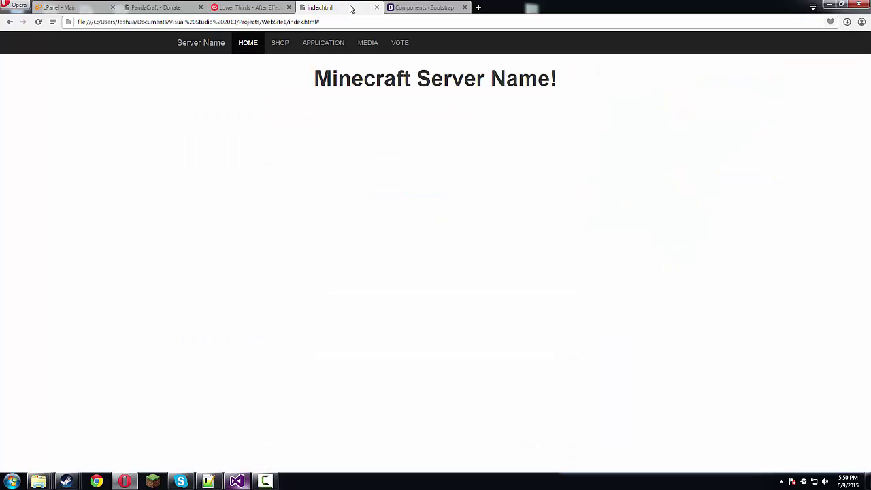
{"action": "key", "text": "F5"}
{"action": "key", "text": "alt+Tab"}
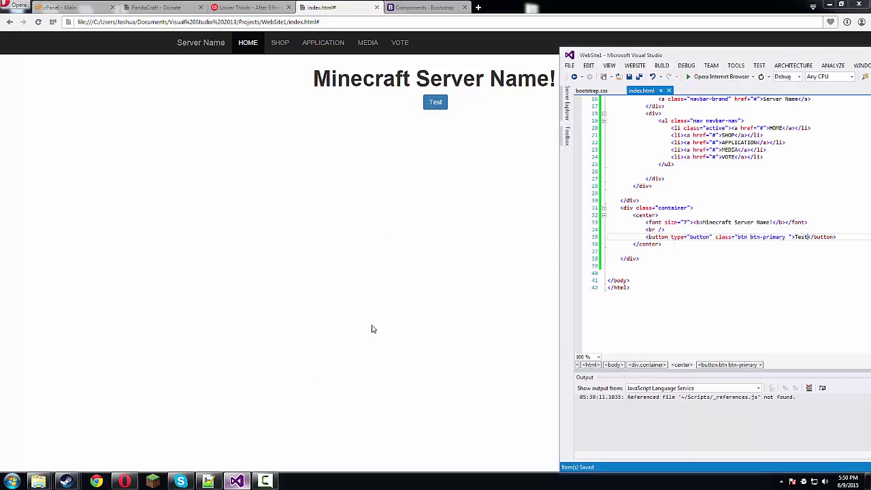
{"action": "left_click_drag", "start_coordinate": [747, 58], "coordinate": [684, 75]}
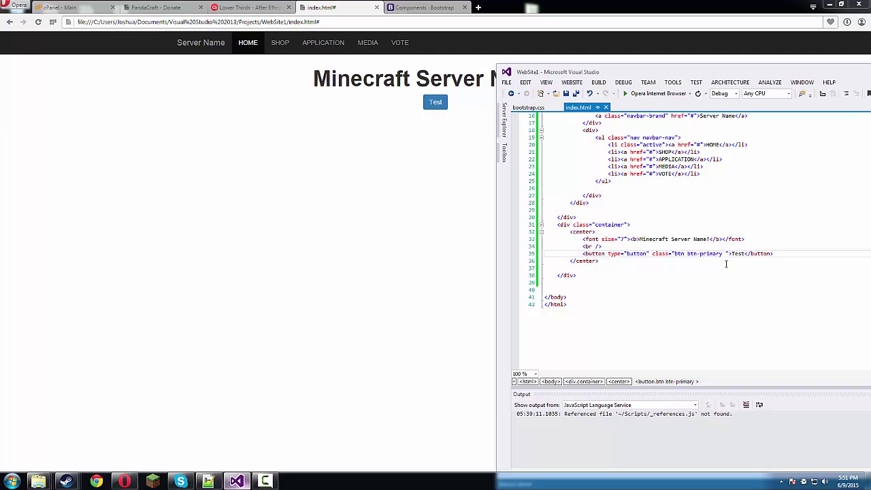
{"action": "type", "text": "-large"}
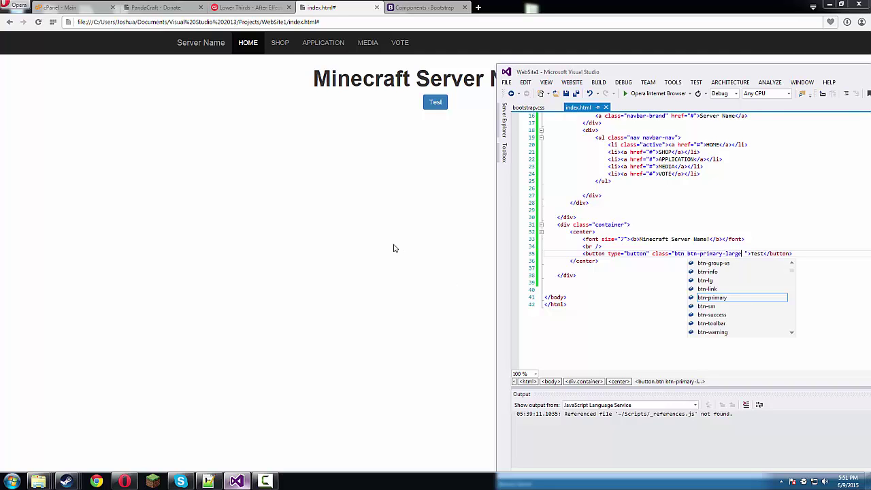
{"action": "key", "text": "alt+Tab"}
{"action": "key", "text": "F5"}
{"action": "key", "text": "alt+Tab"}
- Drop the -large suffix, save and reload to show the blue button
{"action": "key", "text": "BackSpace"}
{"action": "key", "text": "BackSpace"}
{"action": "key", "text": "BackSpace"}
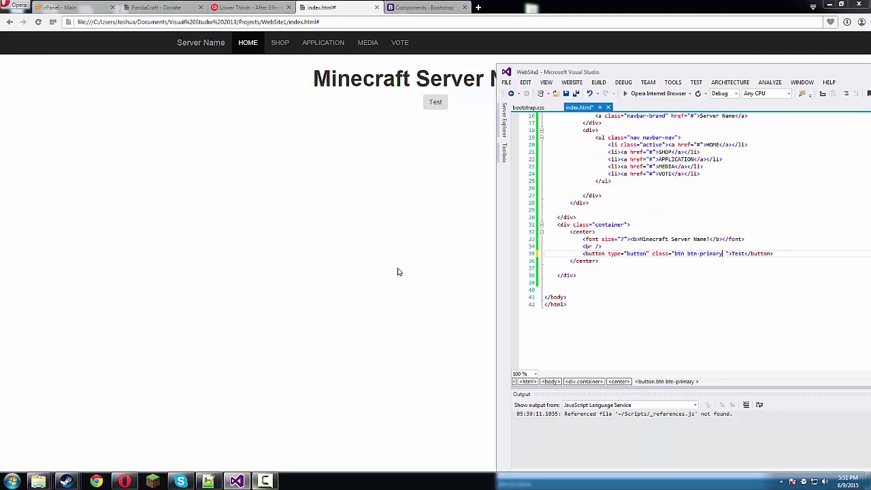
{"action": "key", "text": "ctrl+s"}
{"action": "left_click", "coordinate": [395, 265]}
{"action": "key", "text": "F5"}
{"action": "left_click", "coordinate": [236, 481]}
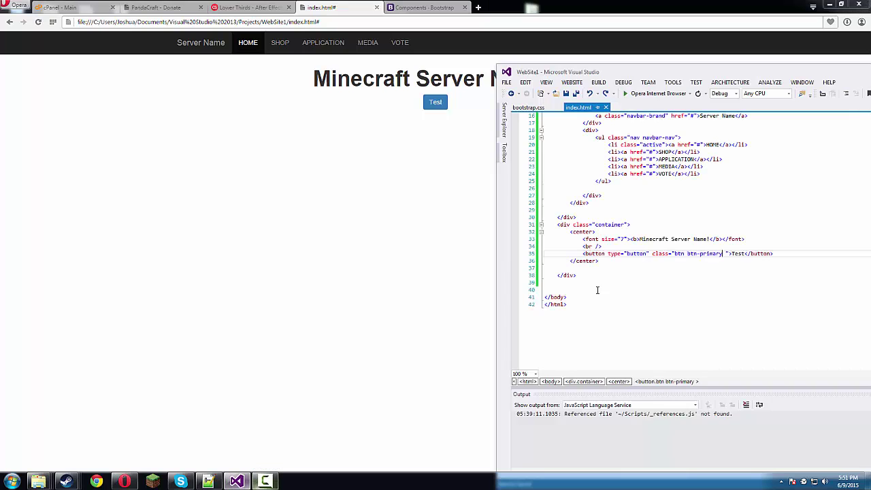
- Apply the label-danger class, save, and preview the red Test button
{"action": "left_click", "coordinate": [688, 253]}
{"action": "type", "text": "la"}
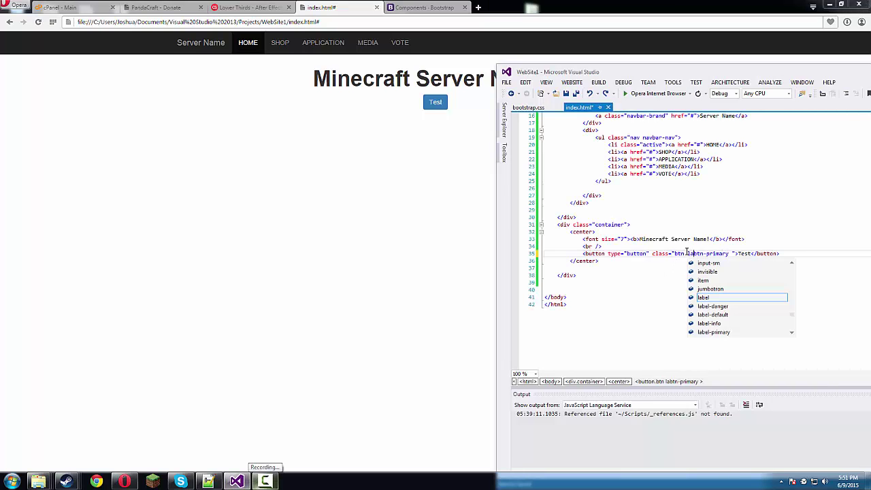
{"action": "type", "text": "rge-"}
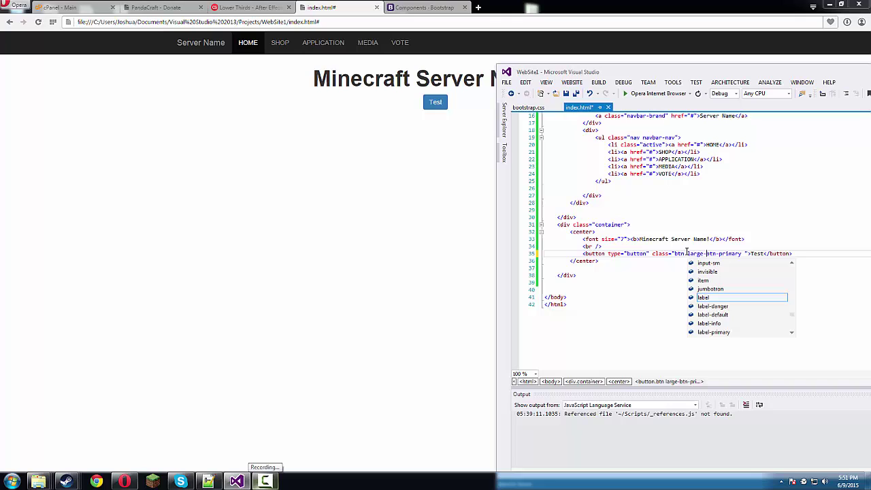
{"action": "key", "text": "Down"}
{"action": "key", "text": "Return"}
{"action": "key", "text": "ctrl+s"}
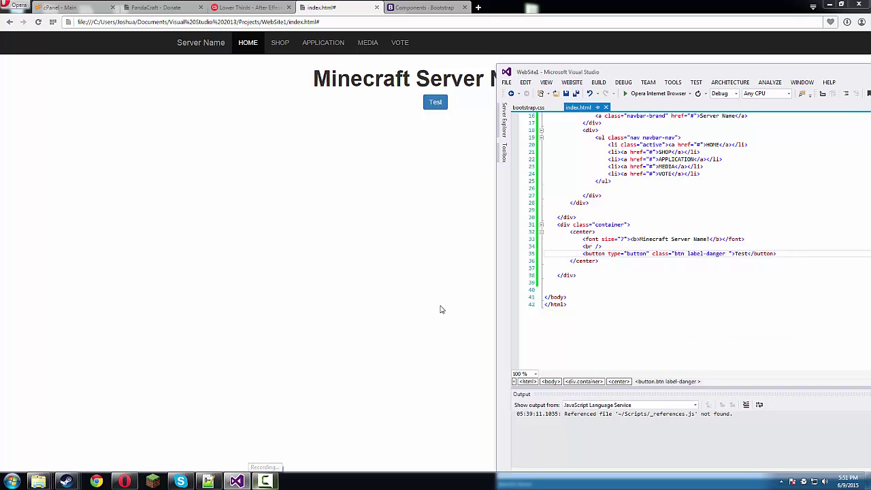
{"action": "left_click", "coordinate": [440, 307]}
{"action": "key", "text": "F5"}
{"action": "left_click", "coordinate": [236, 482]}
- Undo the label-danger change and erase btn-primary, leaving the class as 'btn'
{"action": "key", "text": "ctrl+z"}
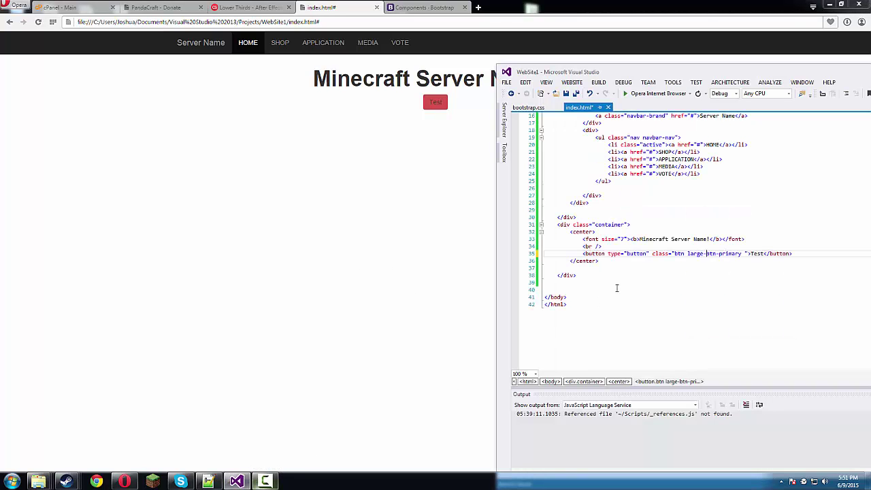
{"action": "key", "text": "ctrl+z"}
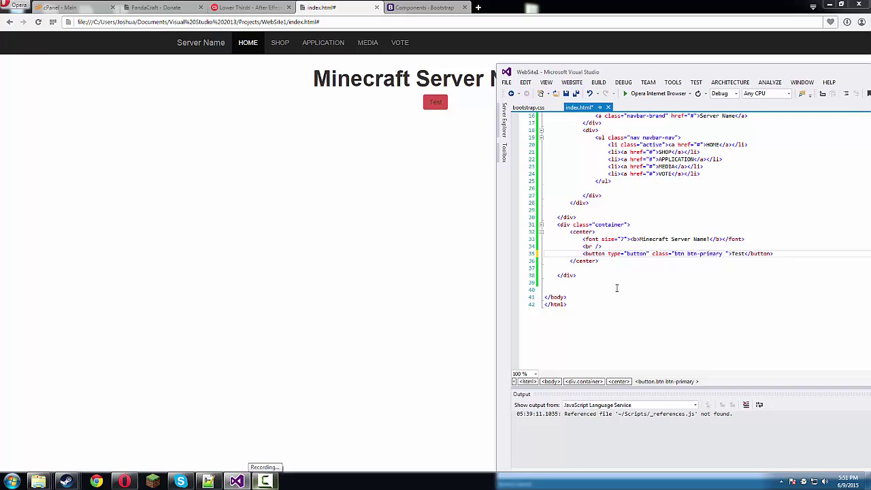
{"action": "key", "text": "BackSpace"}
{"action": "key", "text": "BackSpace"}
{"action": "key", "text": "BackSpace"}
{"action": "key", "text": "BackSpace"}
{"action": "key", "text": "BackSpace"}
{"action": "key", "text": "BackSpace"}
{"action": "key", "text": "BackSpace"}
{"action": "key", "text": "BackSpace"}
{"action": "key", "text": "BackSpace"}
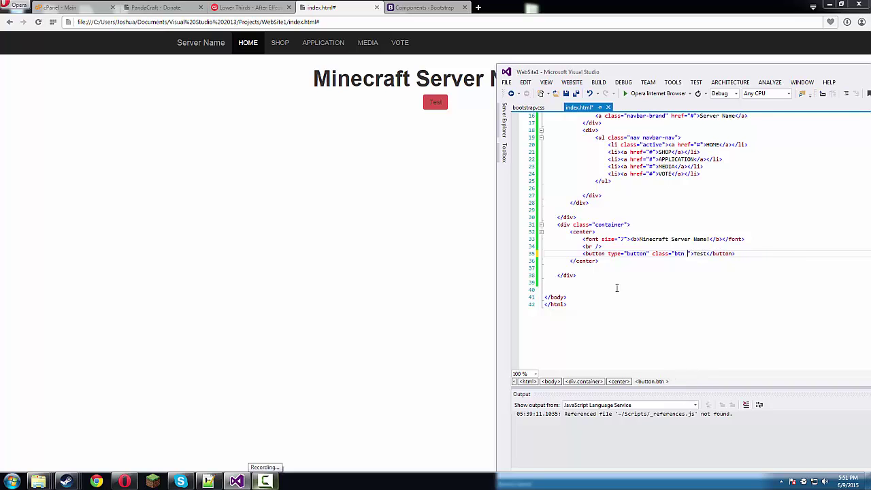
{"action": "key", "text": "BackSpace"}
{"action": "key", "text": "BackSpace"}
- Check Bootstrap's button sizes, add btn-primary btn-lg to the class, save and reload
{"action": "left_click", "coordinate": [483, 13]}
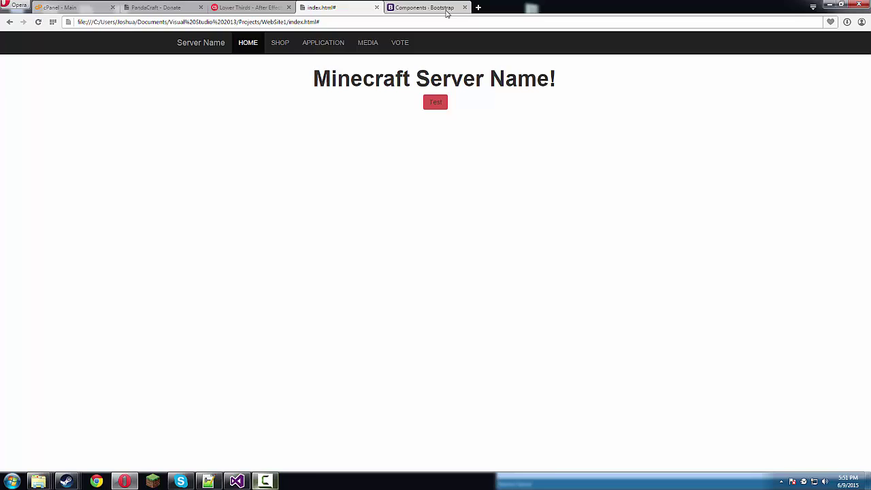
{"action": "left_click", "coordinate": [428, 7]}
{"action": "scroll", "coordinate": [331, 222], "scroll_direction": "down", "scroll_amount": 2}
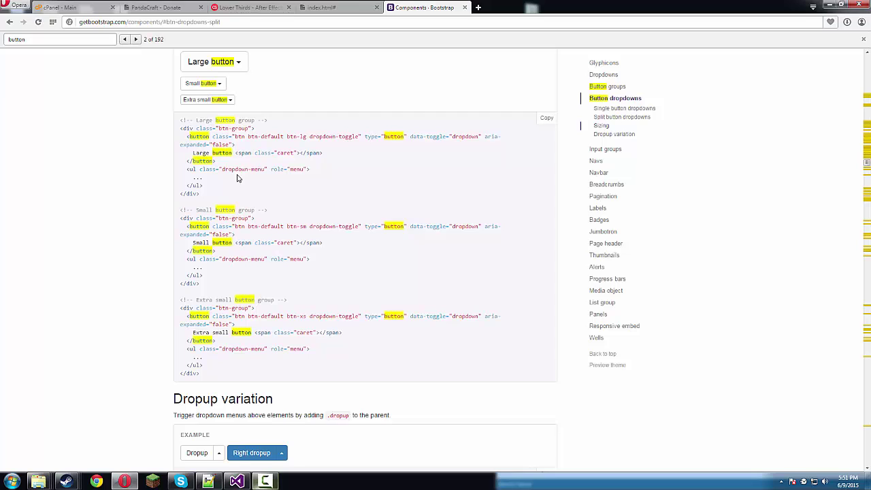
{"action": "left_click", "coordinate": [237, 481]}
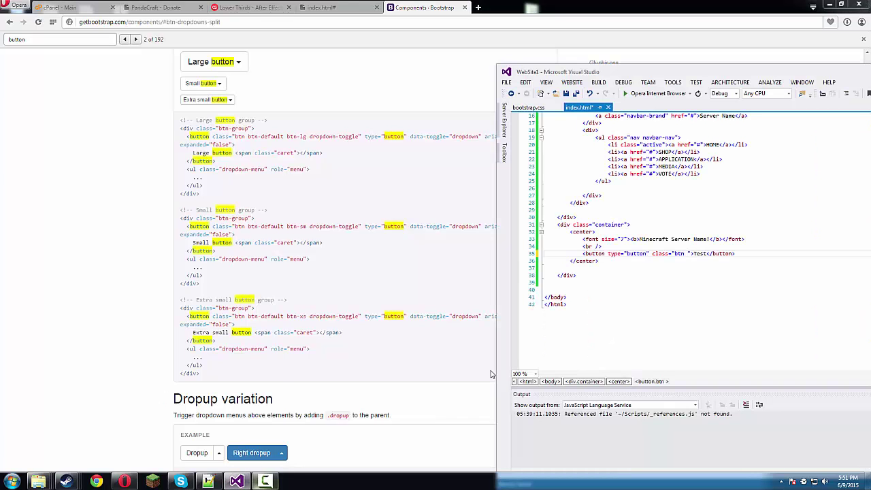
{"action": "type", "text": "batn-"}
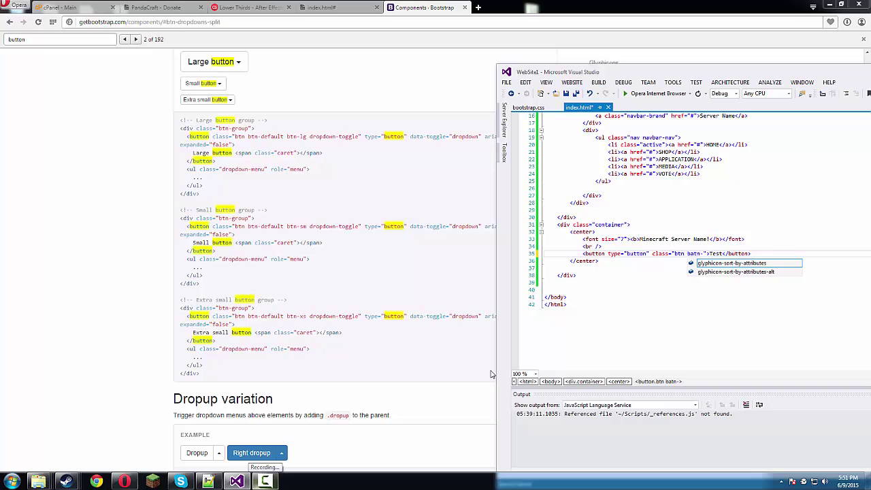
{"action": "type", "text": "primary"}
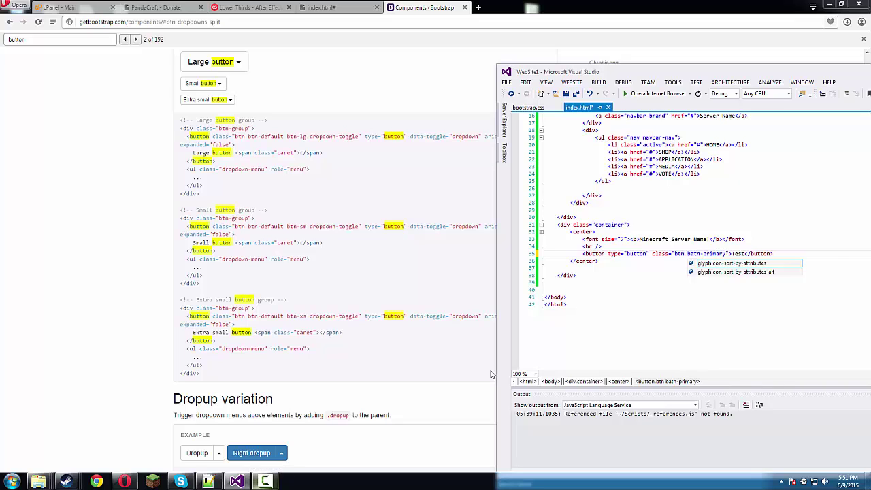
{"action": "type", "text": " btn-lgg"}
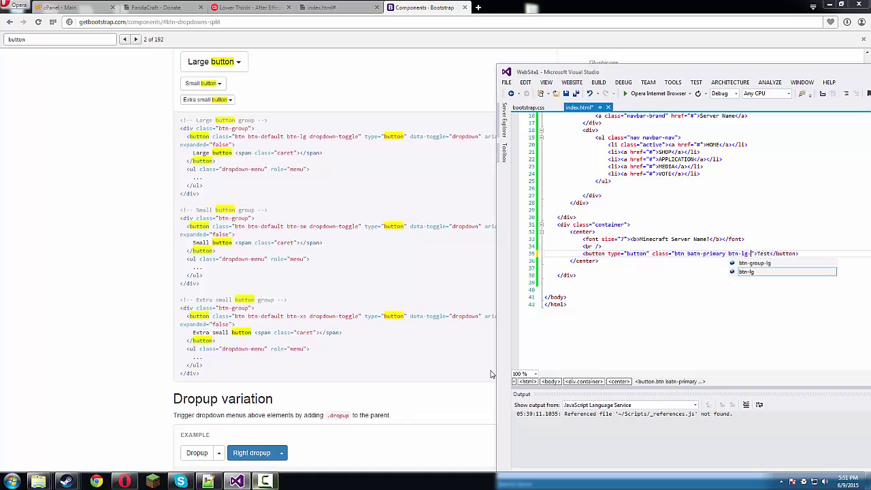
{"action": "key", "text": "BackSpace"}
{"action": "key", "text": "ctrl+s"}
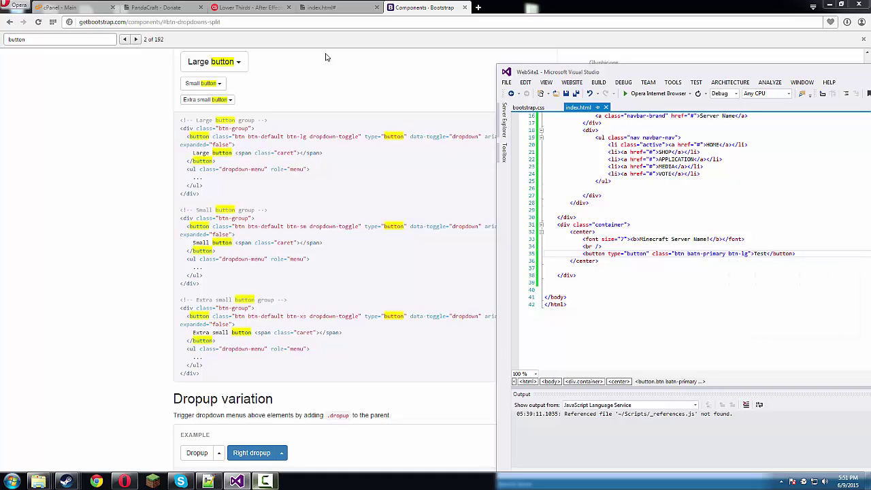
{"action": "left_click", "coordinate": [327, 10]}
{"action": "key", "text": "F5"}
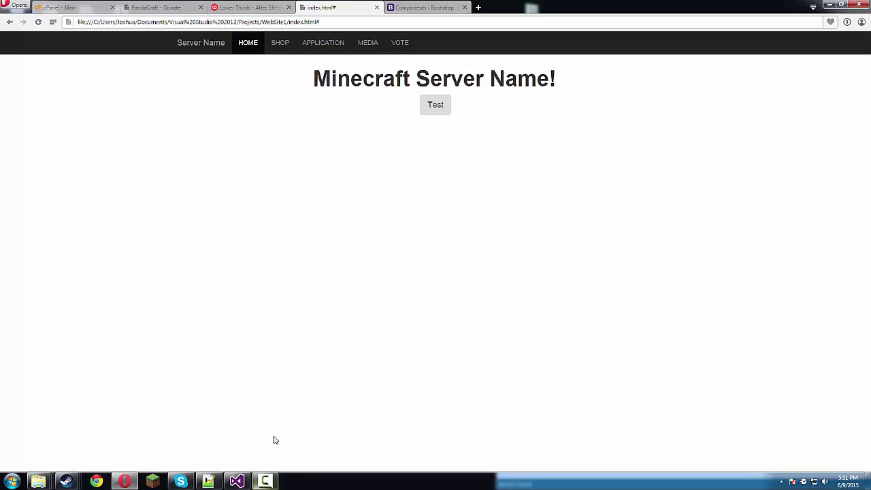
{"action": "left_click", "coordinate": [237, 482]}
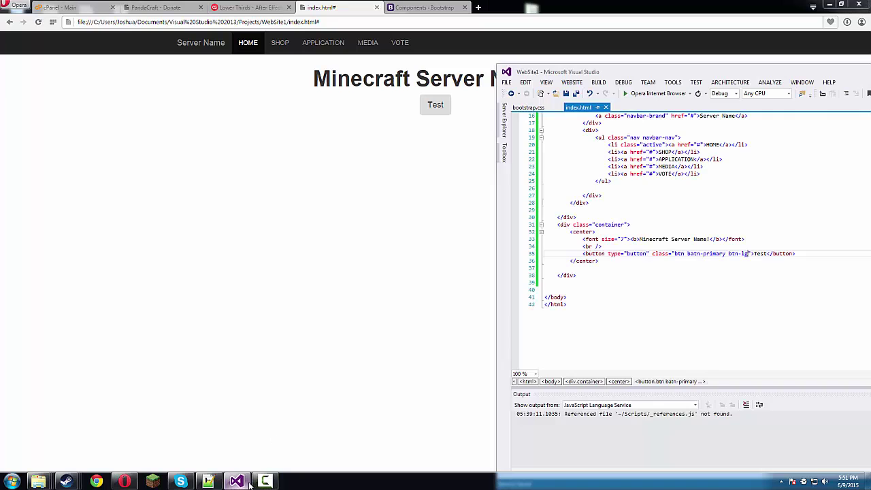
- Fix the 'batn' typo to btn-primary and reload to show the large blue button
{"action": "left_click", "coordinate": [695, 254]}
{"action": "key", "text": "BackSpace"}
{"action": "left_click", "coordinate": [394, 196]}
{"action": "key", "text": "F5"}
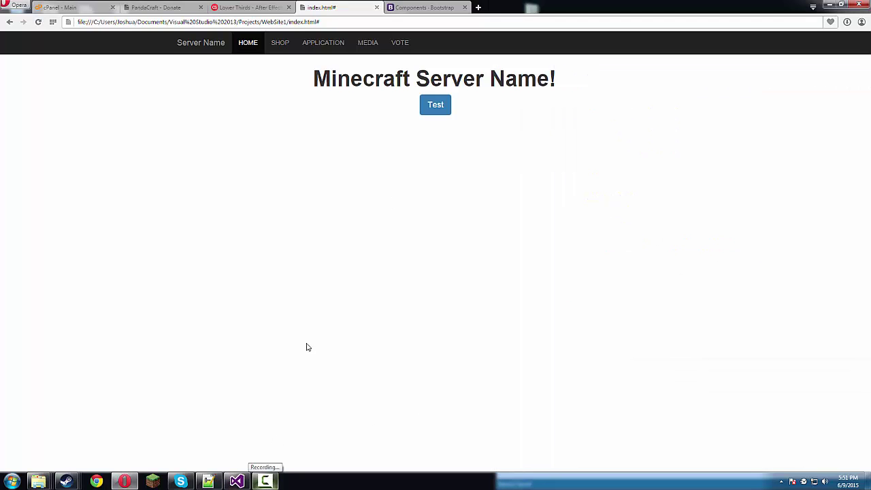
{"action": "left_click", "coordinate": [236, 481]}
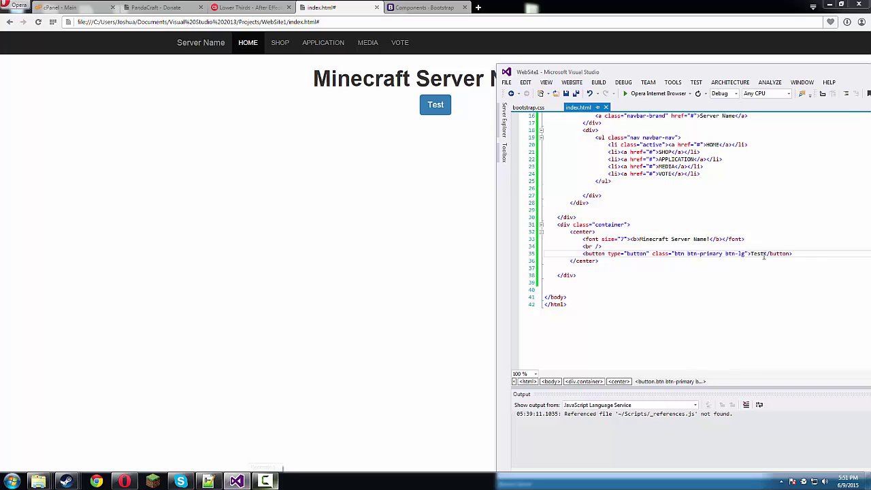
- Replace 'Test' with 'Click here to Donate!' inside an <a href="#"> link and preview
{"action": "double_click", "coordinate": [757, 253]}
{"action": "type", "text": "Click "}
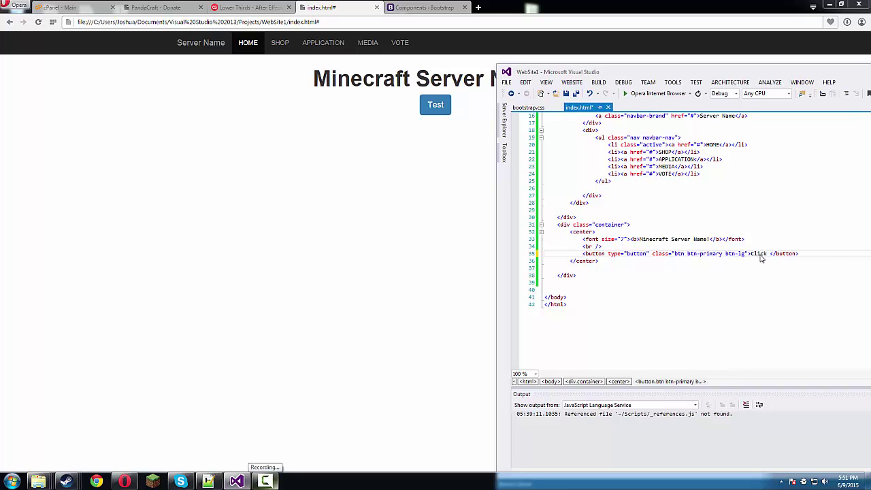
{"action": "type", "text": "here to Donat"}
{"action": "type", "text": "e!"}
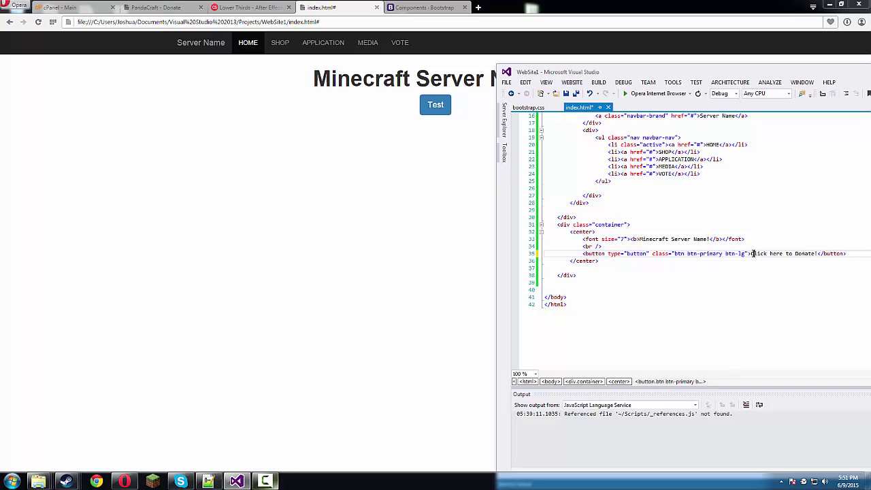
{"action": "left_click", "coordinate": [754, 253]}
{"action": "type", "text": "<a href=\""}
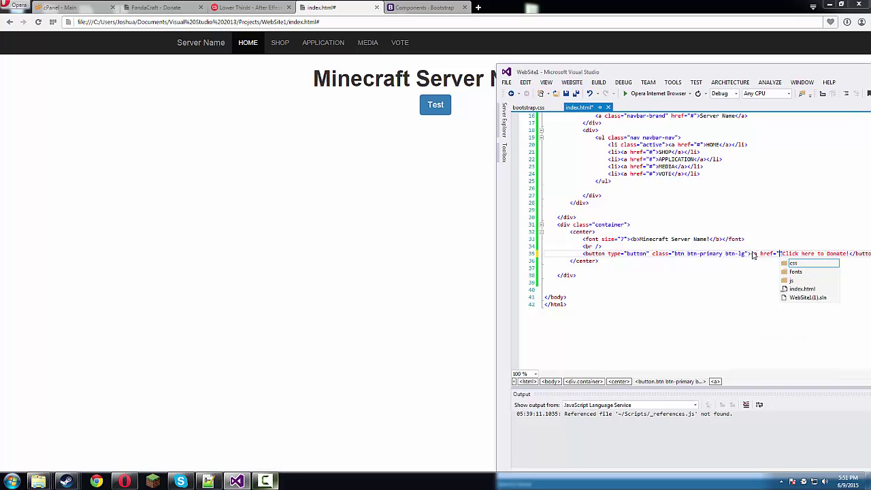
{"action": "type", "text": "#"}
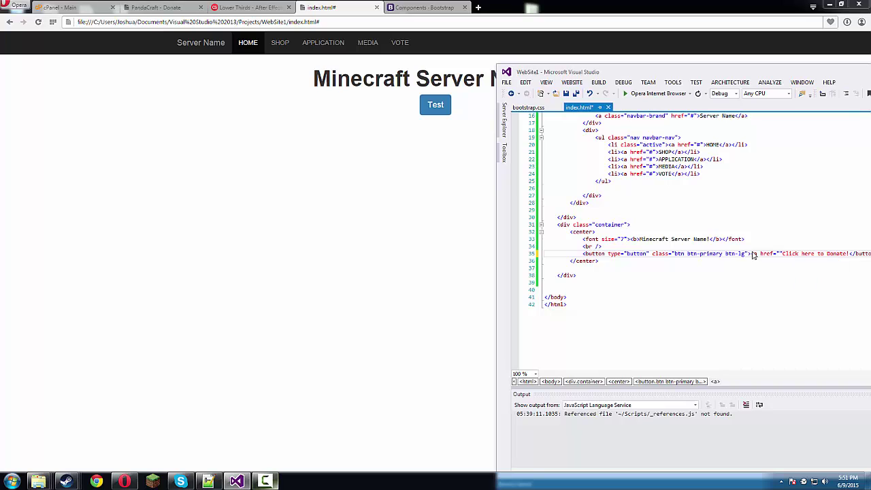
{"action": "key", "text": "BackSpace"}
{"action": "type", "text": "></a>"}
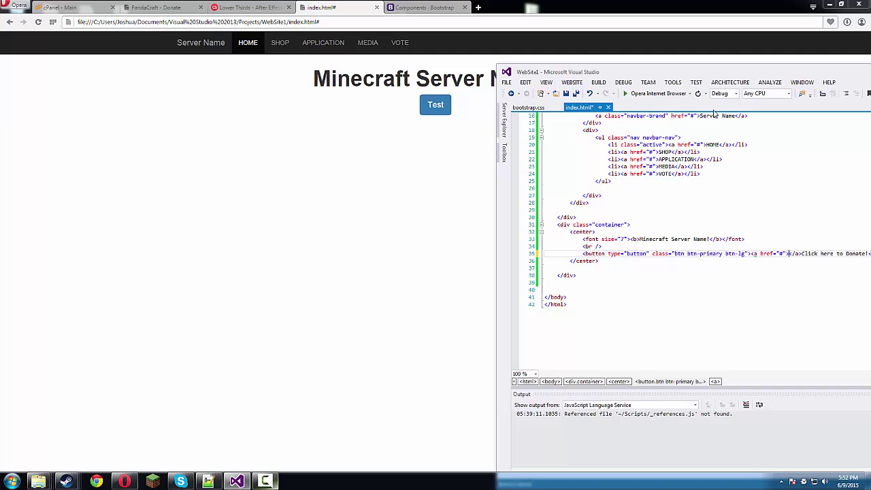
{"action": "left_click_drag", "start_coordinate": [731, 73], "coordinate": [558, 70]}
{"action": "left_click_drag", "start_coordinate": [616, 251], "coordinate": [628, 253]}
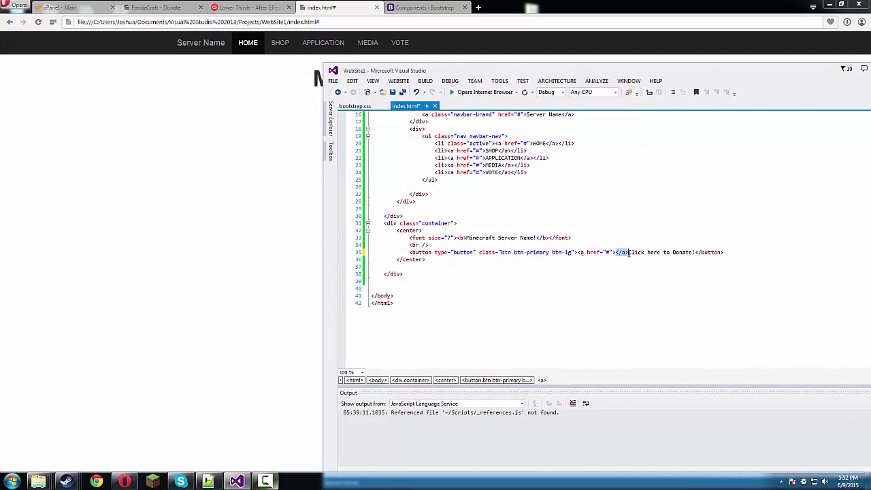
{"action": "key", "text": "Delete"}
{"action": "left_click", "coordinate": [683, 253]}
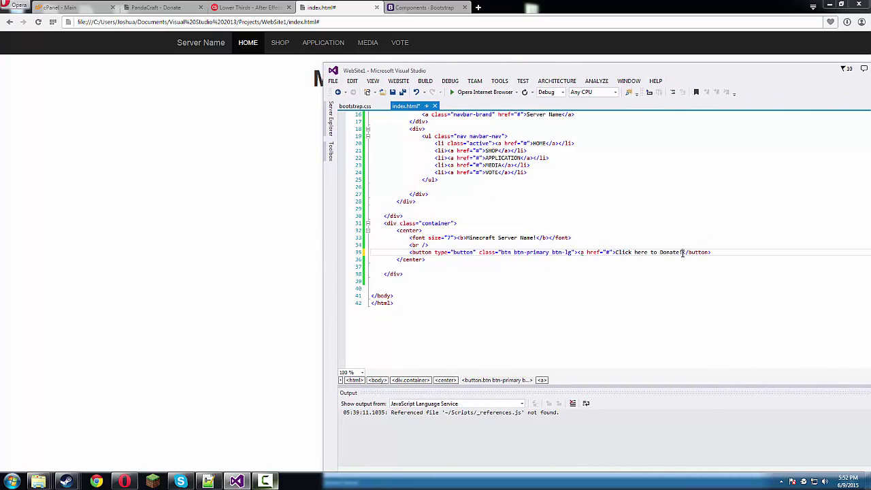
{"action": "type", "text": "</a>"}
{"action": "left_click", "coordinate": [309, 220]}
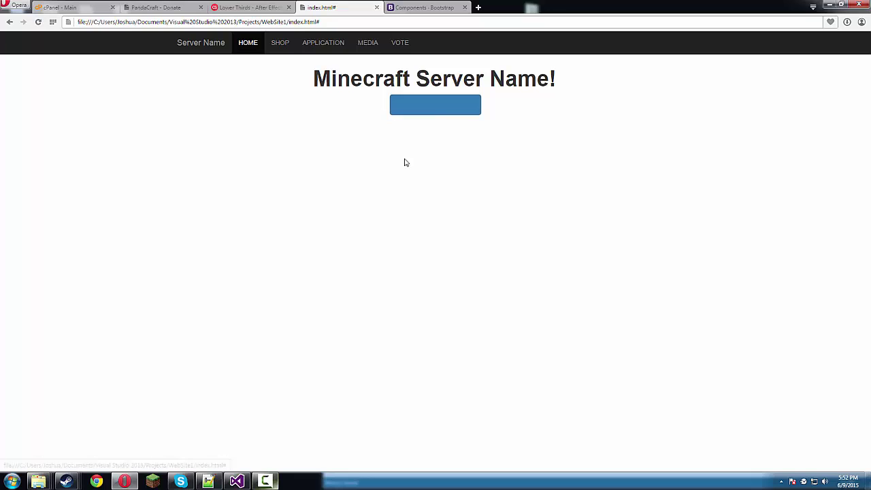
- Remove the <a> tags around the donate label, save, reload Opera, and move the editor aside
{"action": "left_click", "coordinate": [237, 481]}
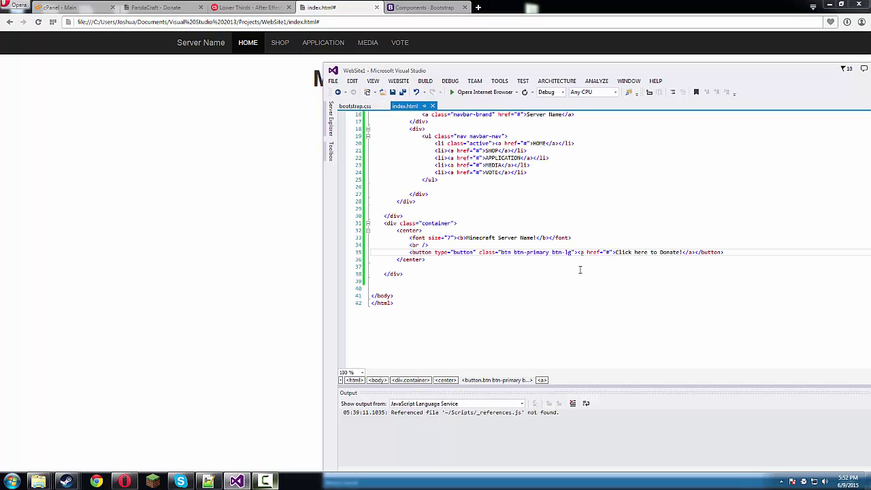
{"action": "left_click_drag", "start_coordinate": [578, 252], "coordinate": [612, 253]}
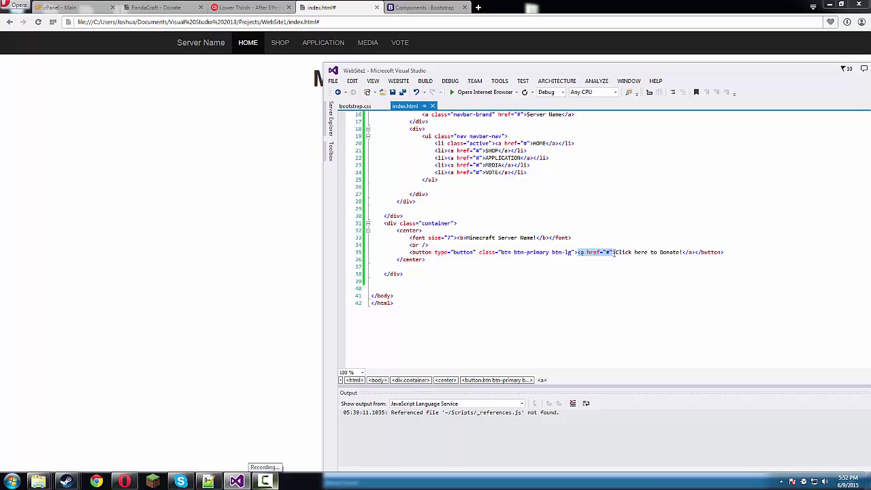
{"action": "key", "text": "Delete"}
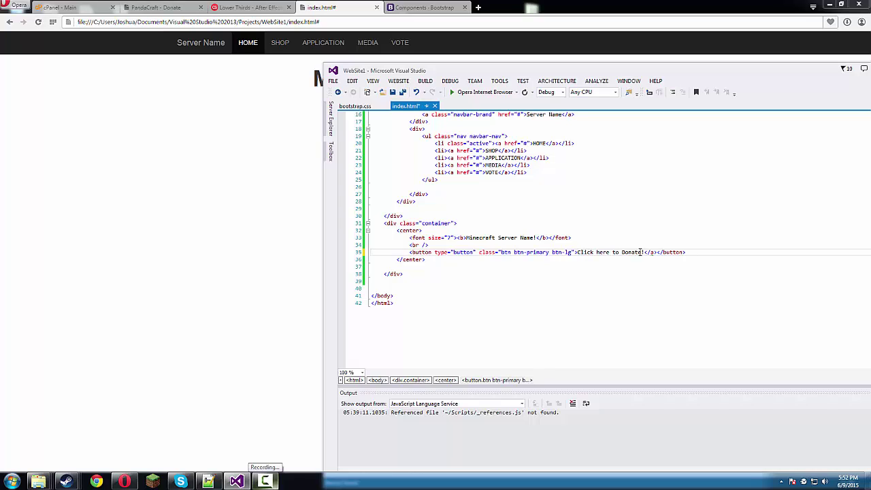
{"action": "key", "text": "BackSpace"}
{"action": "key", "text": "BackSpace"}
{"action": "key", "text": "BackSpace"}
{"action": "key", "text": "BackSpace"}
{"action": "key", "text": "BackSpace"}
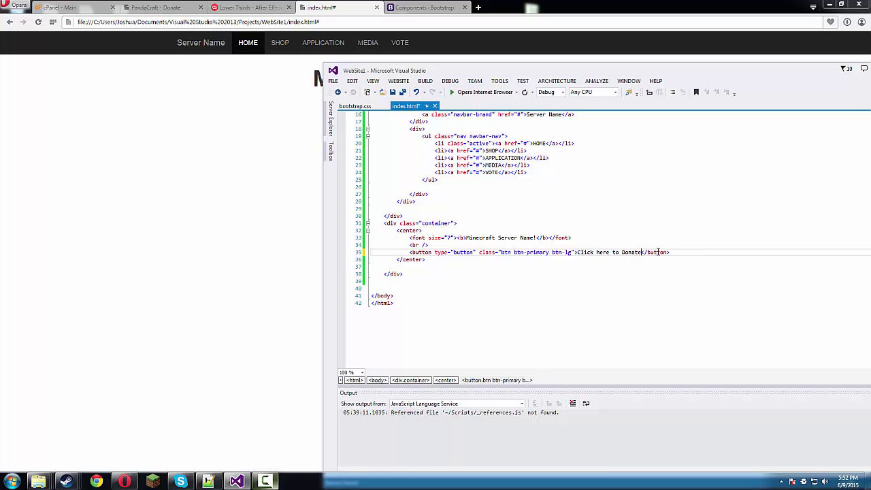
{"action": "type", "text": "!"}
{"action": "type", "text": " href="}
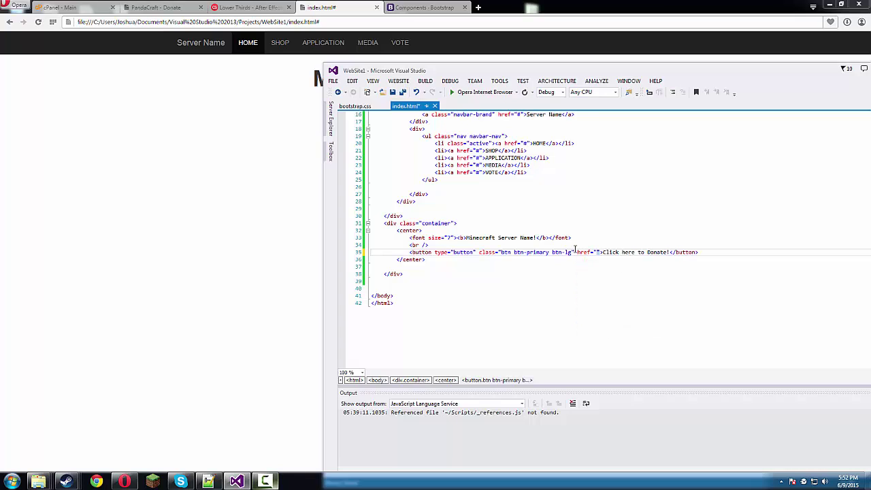
{"action": "type", "text": "#"}
{"action": "key", "text": "ctrl+s"}
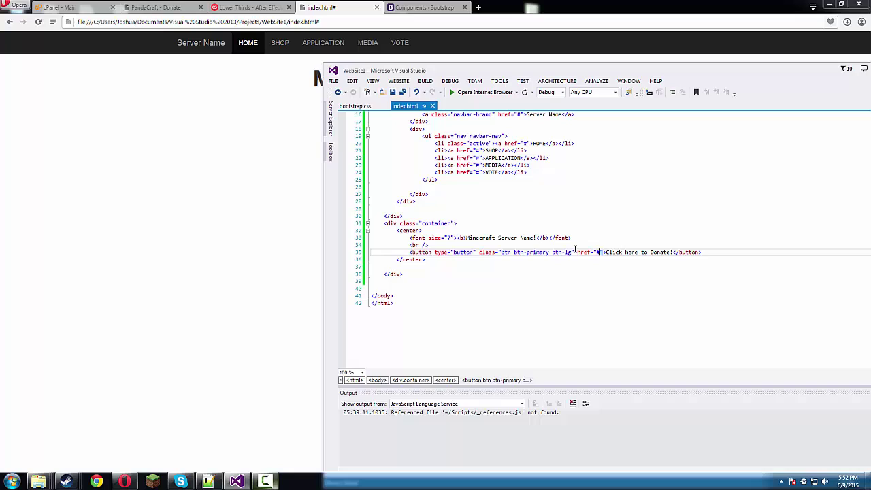
{"action": "left_click", "coordinate": [300, 241]}
{"action": "key", "text": "F5"}
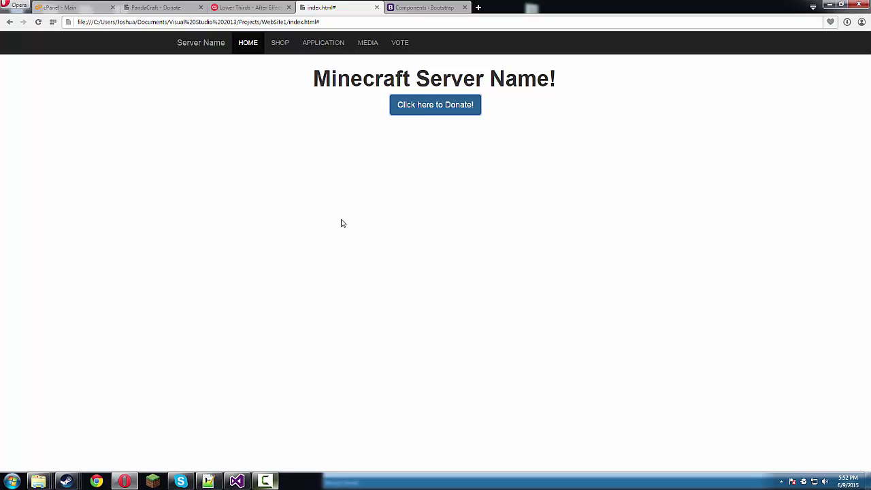
{"action": "left_click", "coordinate": [239, 483]}
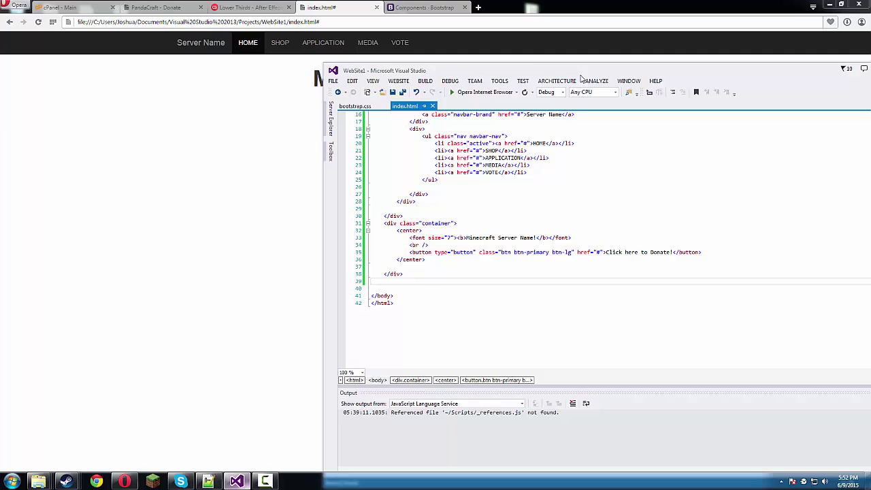
{"action": "left_click_drag", "start_coordinate": [580, 75], "coordinate": [696, 138]}
- Add another <br /> and a 'Donate to support the server!' line after line 34, then save and preview
{"action": "left_click", "coordinate": [580, 305]}
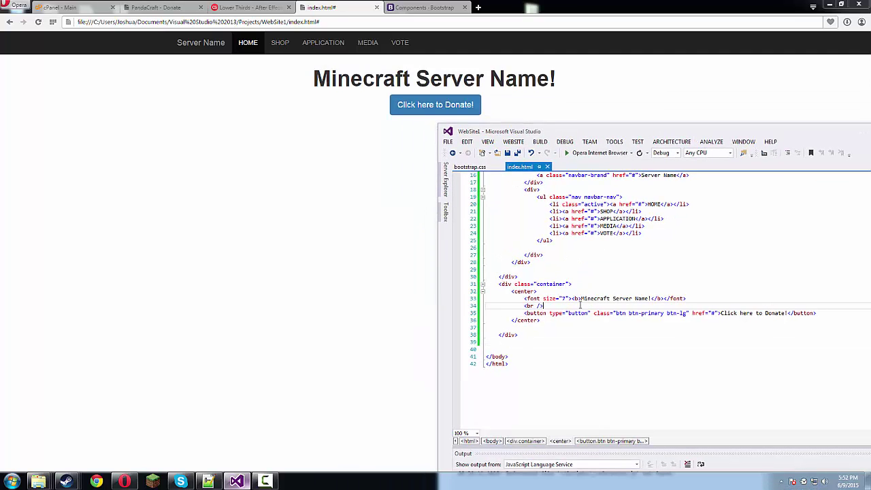
{"action": "key", "text": "Return"}
{"action": "type", "text": "<br />"}
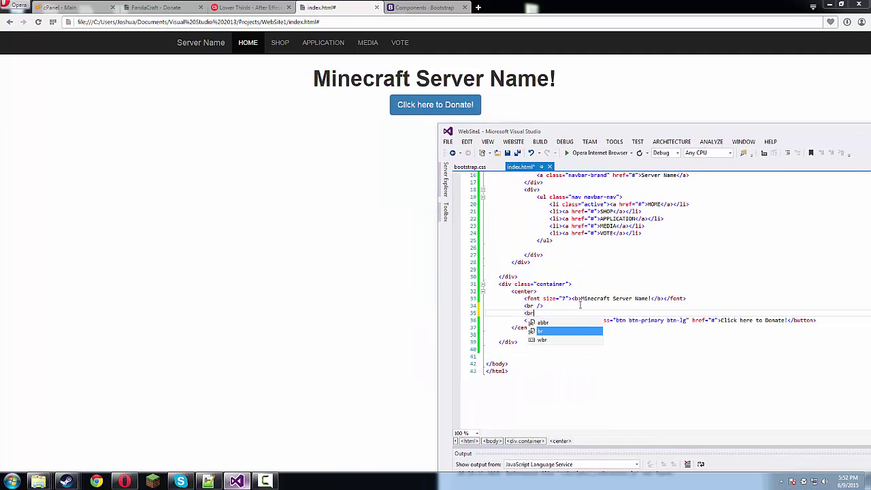
{"action": "key", "text": "Up"}
{"action": "key", "text": "Return"}
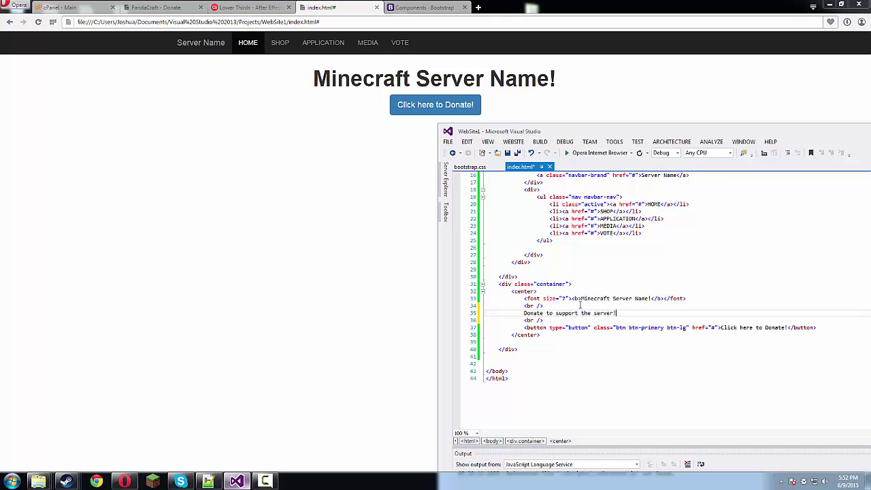
{"action": "key", "text": "ctrl+s"}
{"action": "left_click", "coordinate": [401, 251]}
{"action": "key", "text": "F5"}
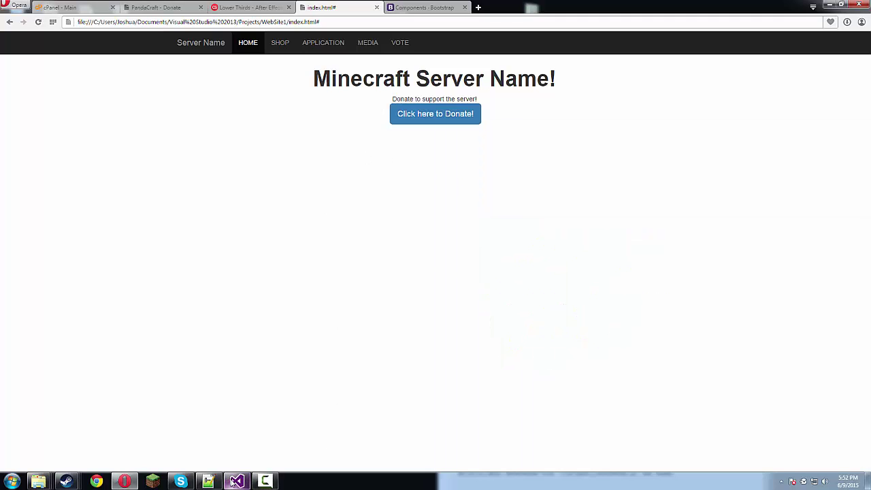
{"action": "left_click_drag", "start_coordinate": [617, 313], "coordinate": [521, 314]}
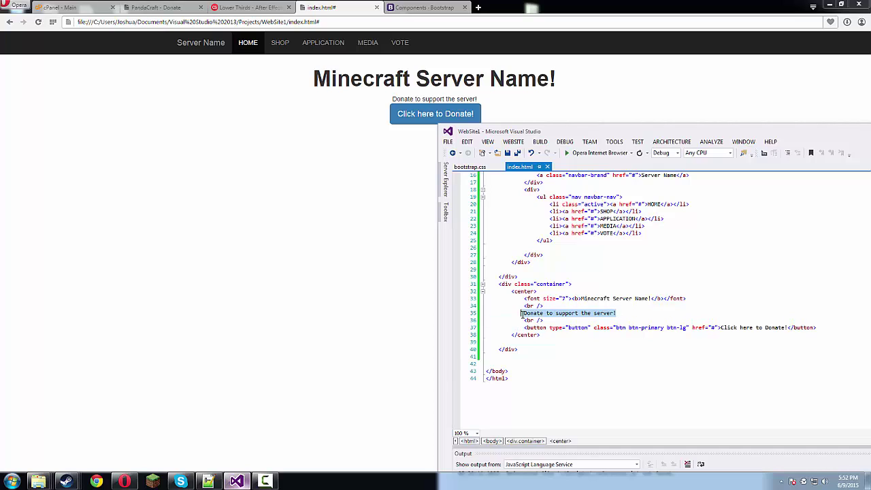
{"action": "key", "text": "End"}
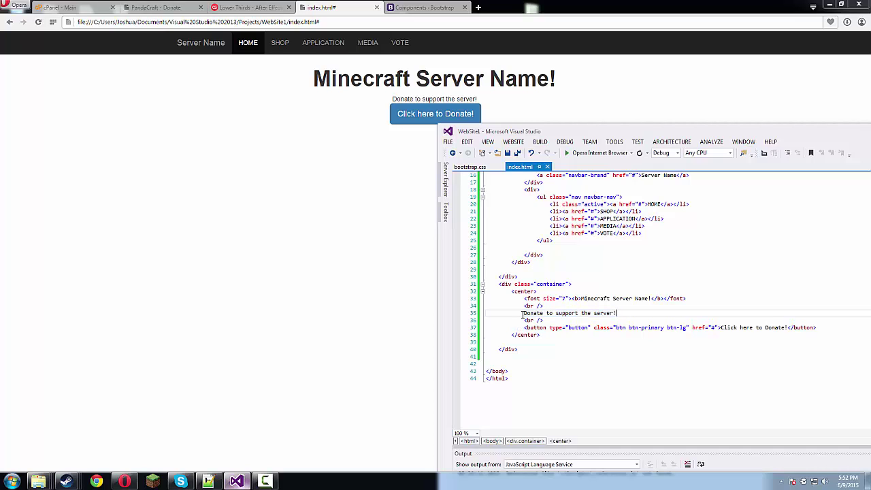
- Wrap the donate text in a <font size="4"> tag and save
{"action": "key", "text": "shift+Home"}
{"action": "key", "text": "ctrl+x"}
{"action": "type", "text": "<font fe"}
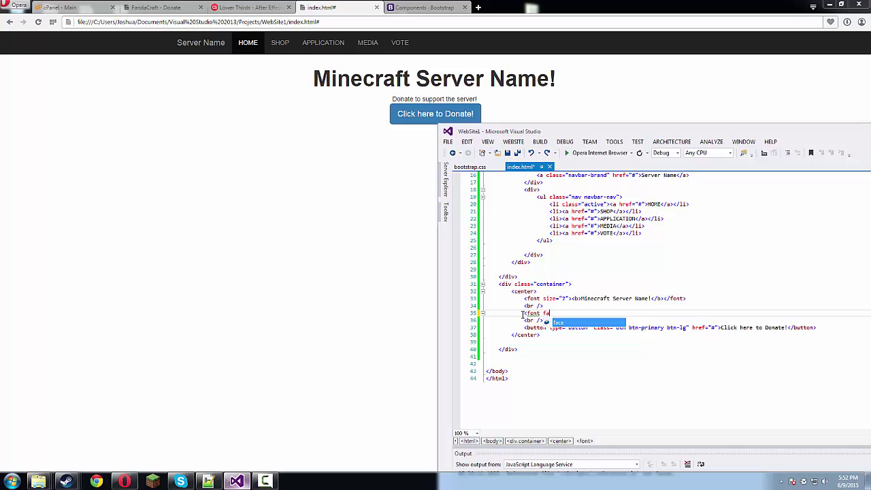
{"action": "key", "text": "BackSpace"}
{"action": "key", "text": "BackSpace"}
{"action": "type", "text": "size=\"3\""}
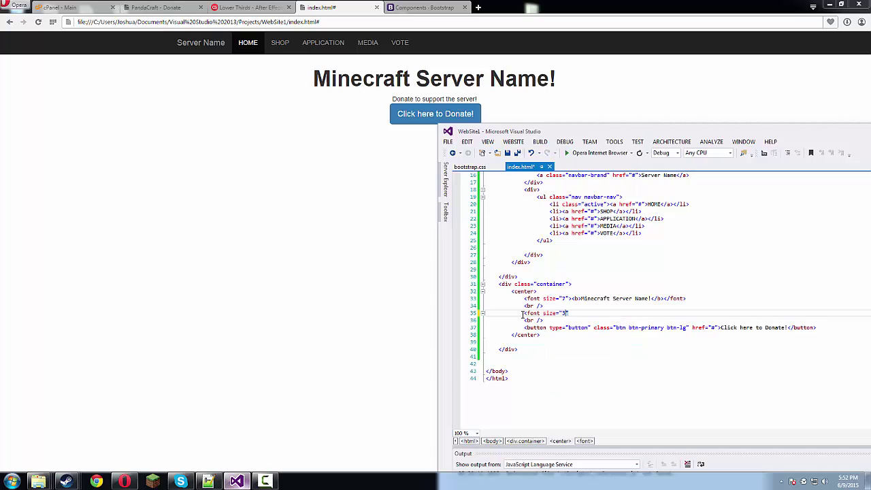
{"action": "type", "text": "></font>"}
{"action": "key", "text": "ctrl+v"}
{"action": "key", "text": "ctrl+s"}
{"action": "left_click", "coordinate": [269, 205]}
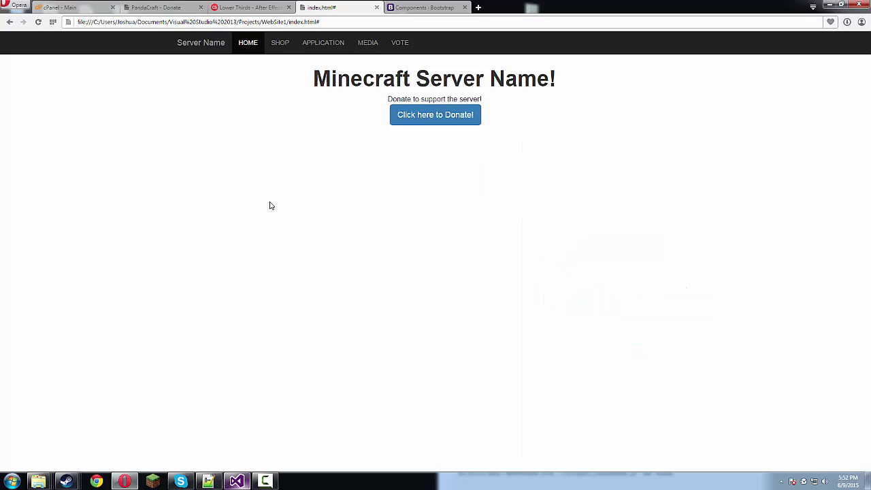
- Remove the stray space before 'Donate', save, and reload the preview
{"action": "left_click", "coordinate": [236, 481]}
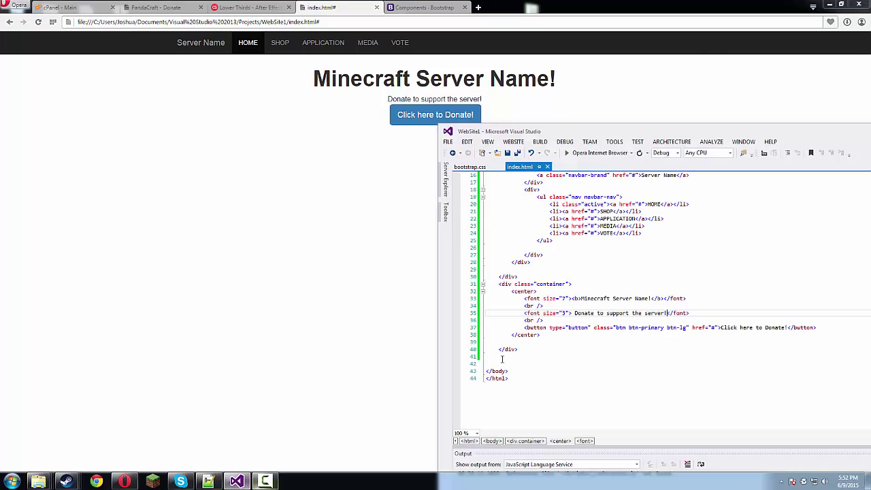
{"action": "left_click", "coordinate": [575, 314]}
{"action": "key", "text": "BackSpace"}
{"action": "key", "text": "BackSpace"}
{"action": "type", "text": "5"}
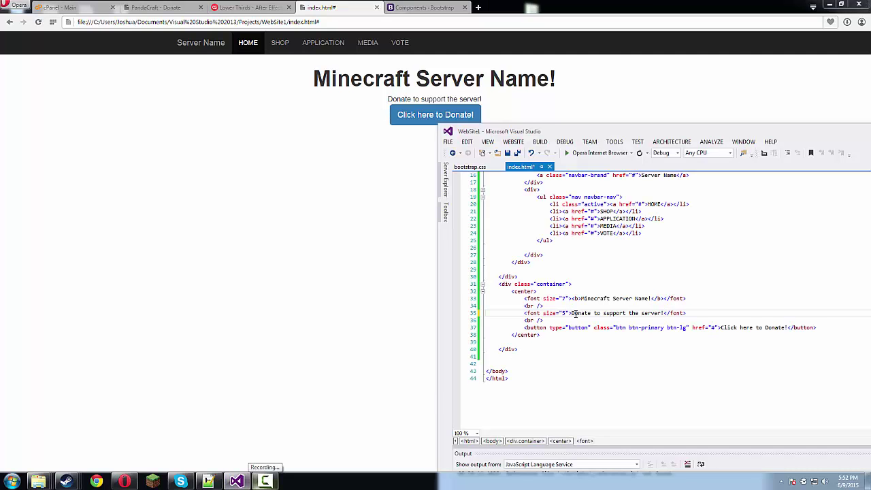
{"action": "key", "text": "ctrl+s"}
{"action": "left_click", "coordinate": [358, 311]}
{"action": "key", "text": "F5"}
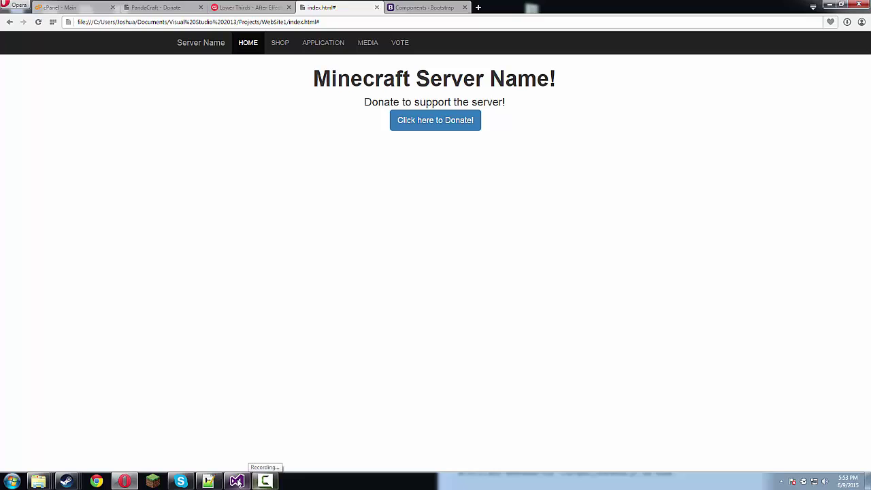
{"action": "left_click", "coordinate": [236, 481]}
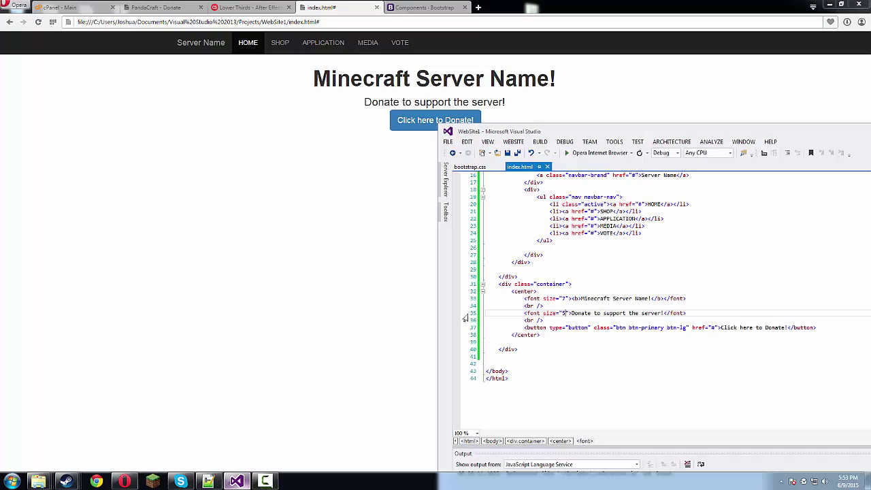
- Add an extra <br /> after line 34, save, and reload Opera to check the spacing
{"action": "left_click", "coordinate": [597, 306]}
{"action": "key", "text": "Return"}
{"action": "type", "text": "<r"}
{"action": "key", "text": "BackSpace"}
{"action": "key", "text": "BackSpace"}
{"action": "key", "text": "BackSpace"}
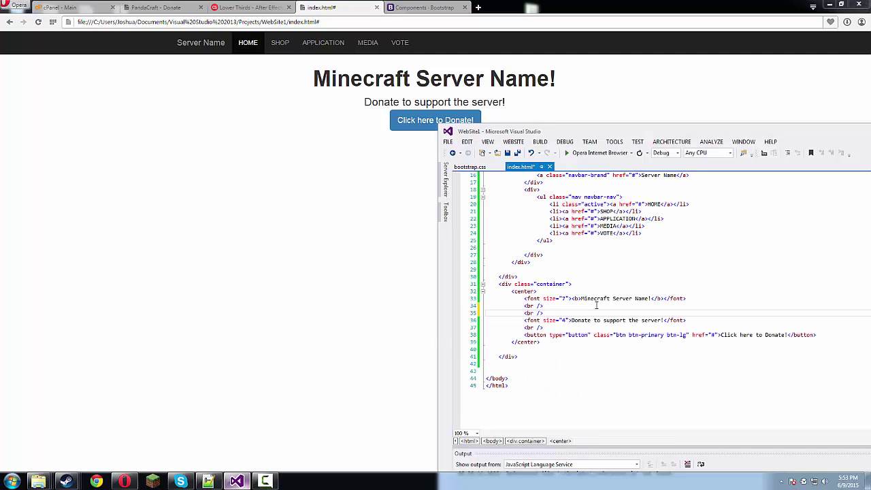
{"action": "key", "text": "ctrl+s"}
{"action": "left_click", "coordinate": [38, 163]}
{"action": "key", "text": "F5"}
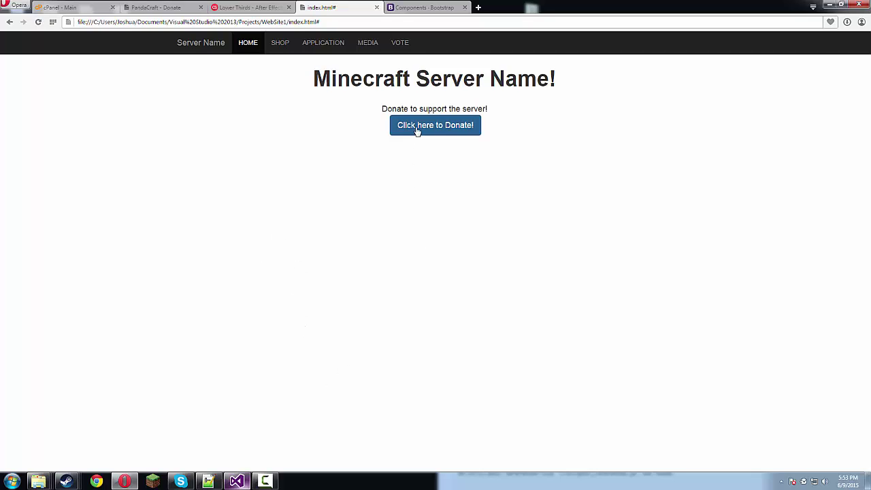
{"action": "left_click_drag", "start_coordinate": [333, 78], "coordinate": [576, 89]}
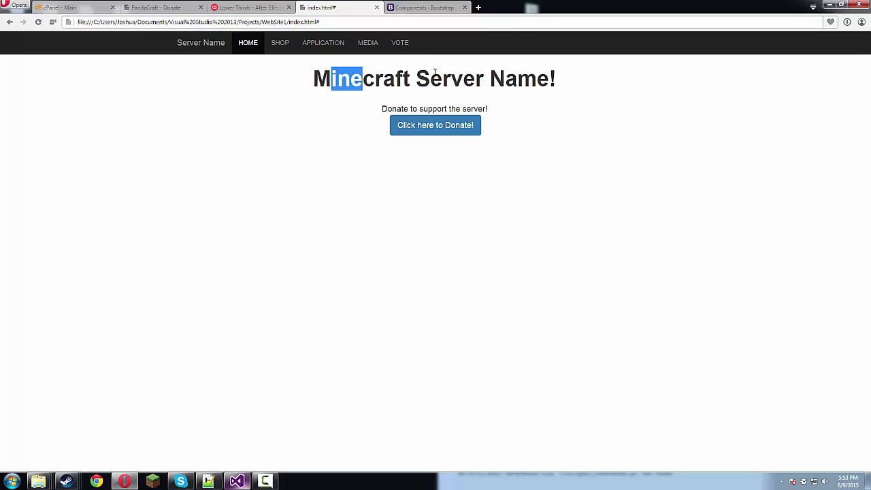
{"action": "left_click", "coordinate": [573, 91]}
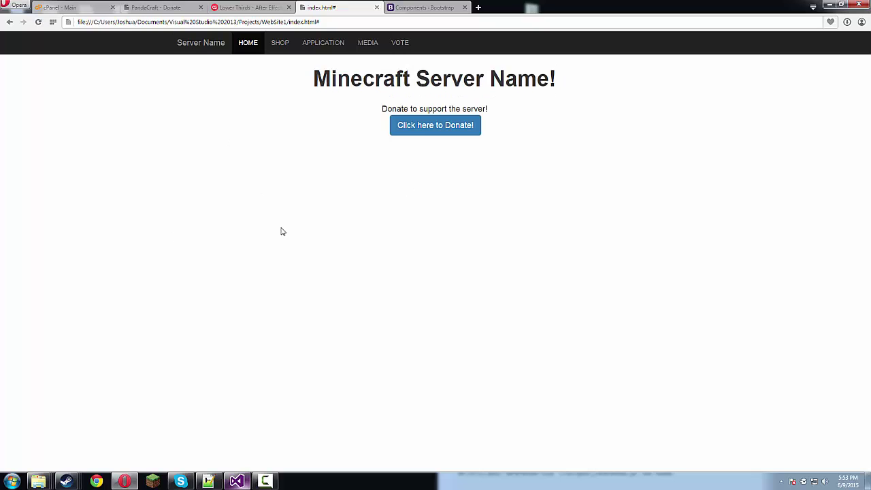
{"action": "left_click", "coordinate": [264, 481]}
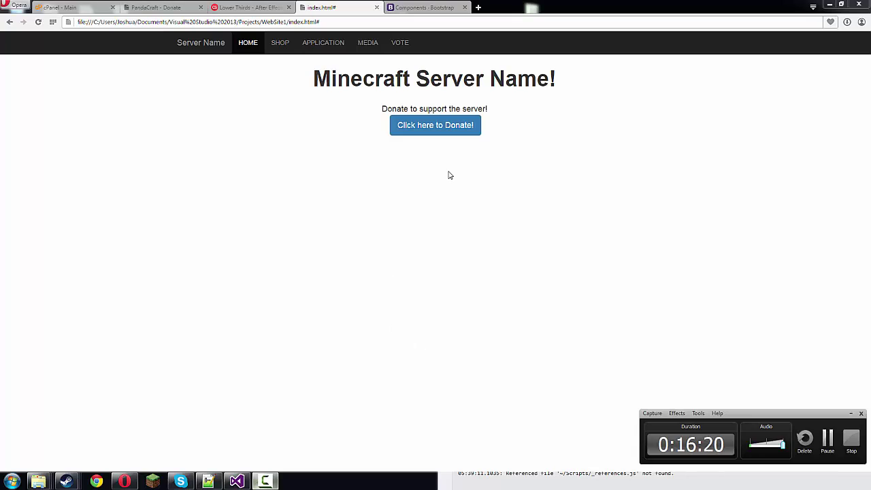